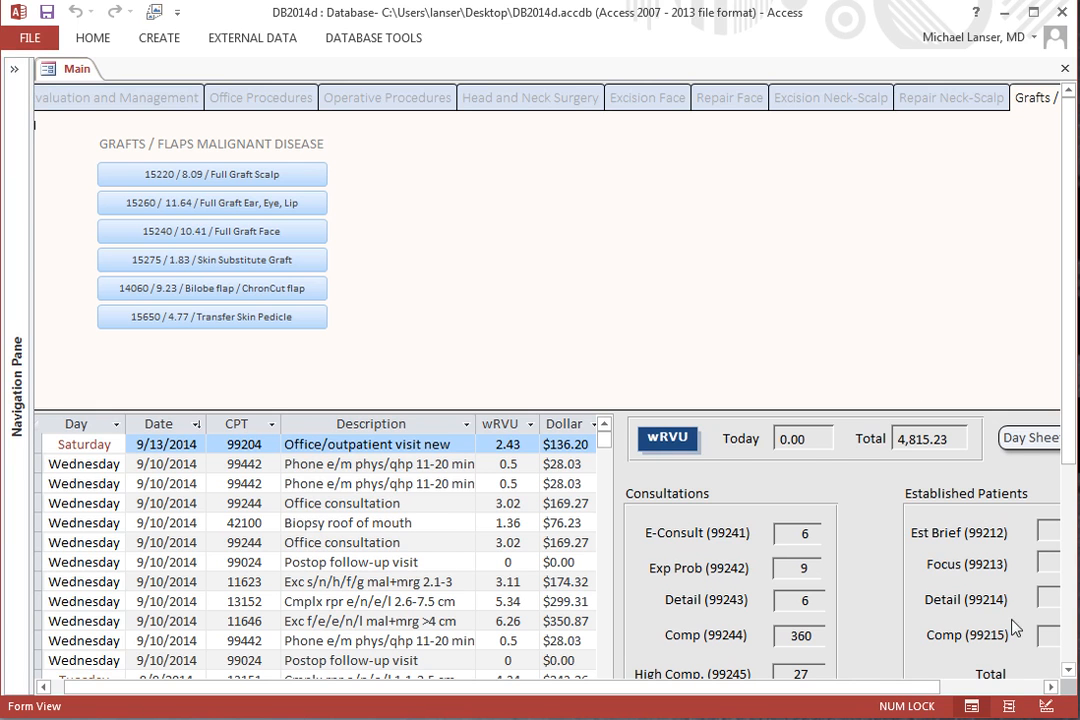
# Show the Evaluation and Management procedure codes on the Main form.
pyautogui.click(1045, 687)
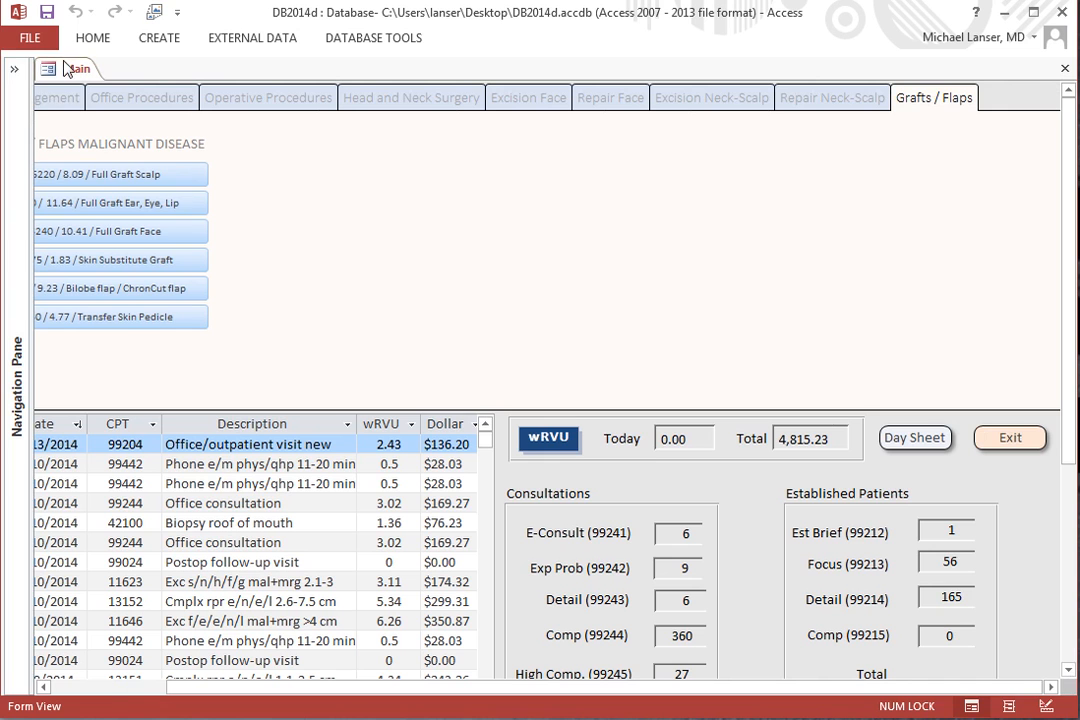
pyautogui.click(110, 689)
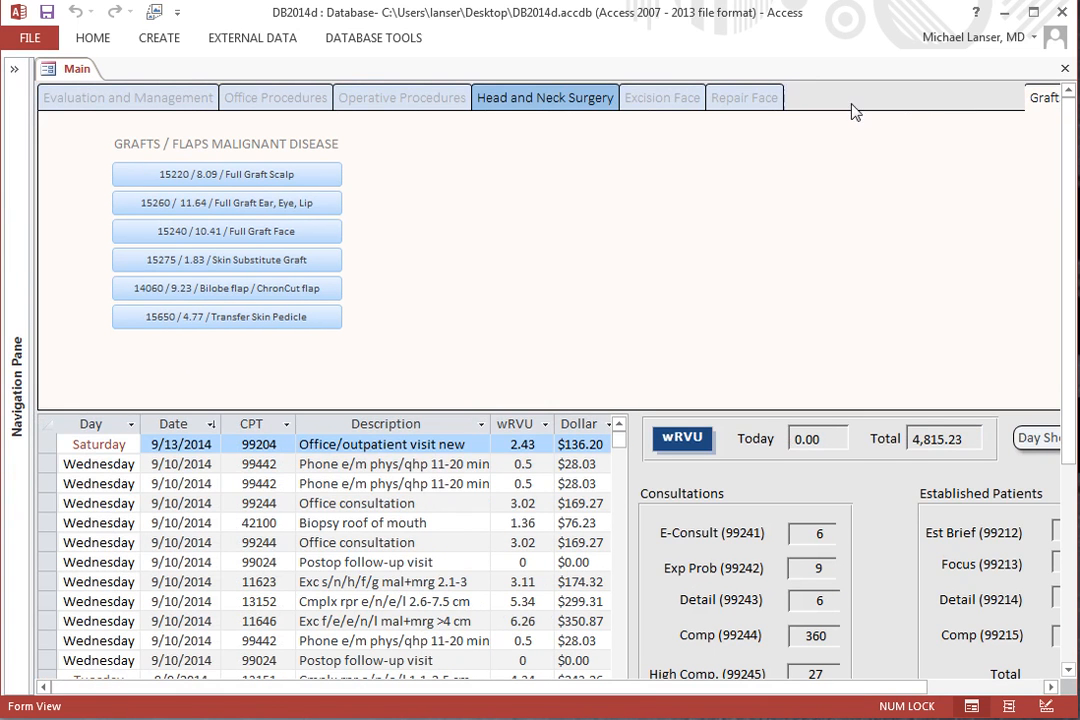
pyautogui.click(100, 97)
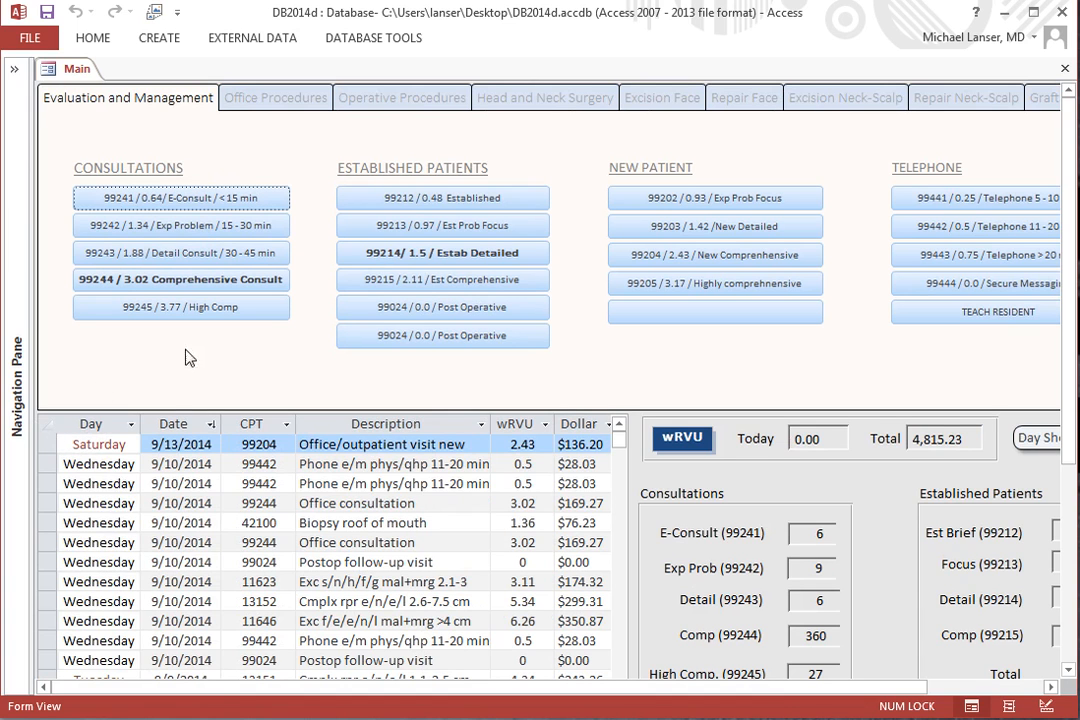
pyautogui.click(14, 70)
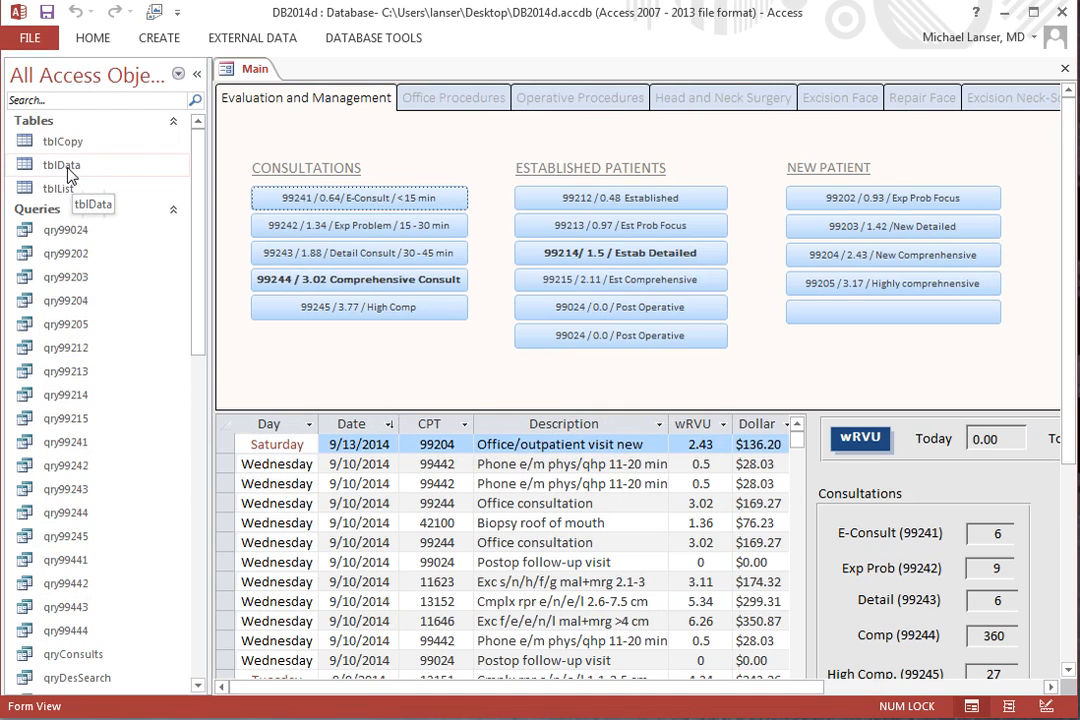
pyautogui.click(199, 84)
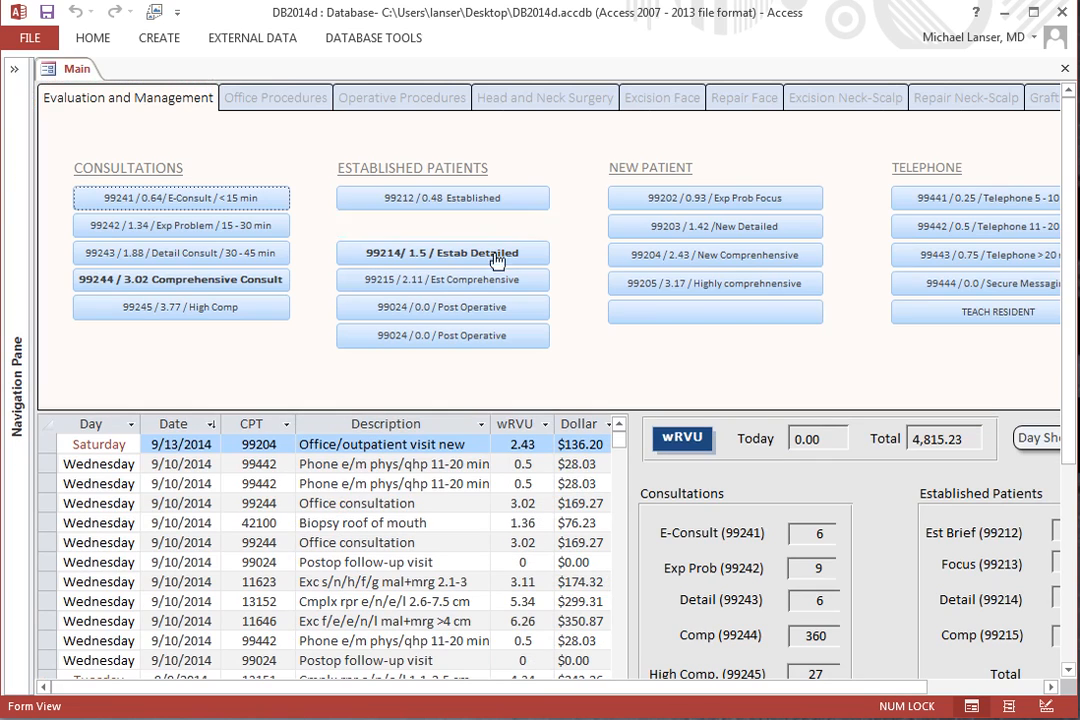
pyautogui.click(1006, 688)
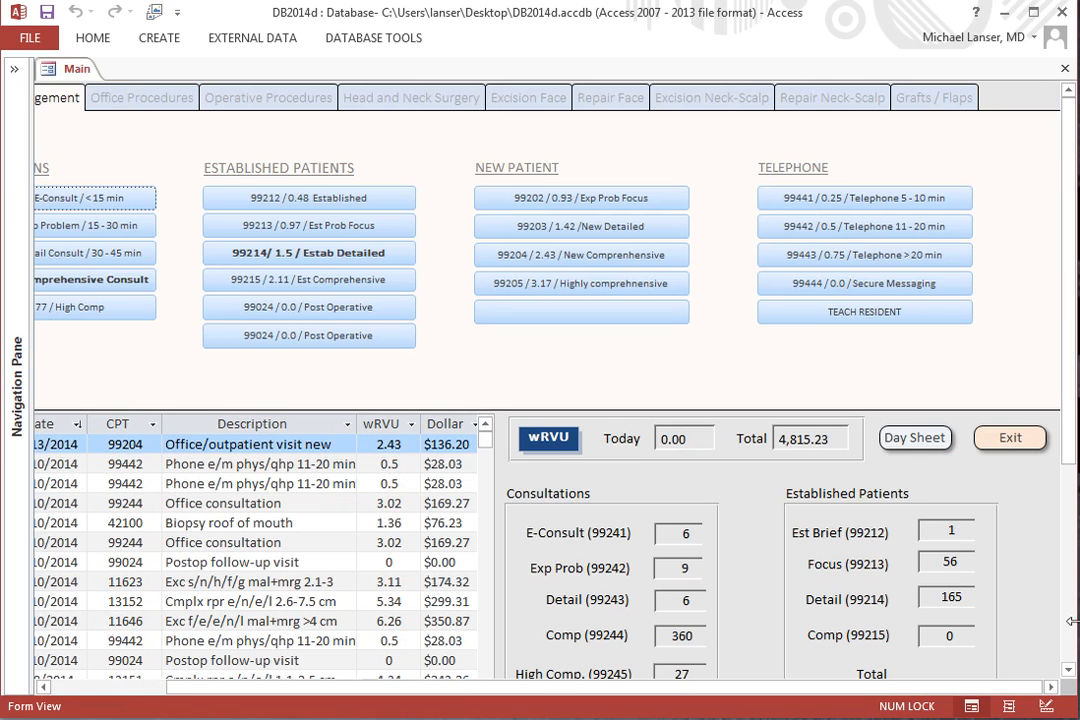
pyautogui.scroll(-3, 903, 555)
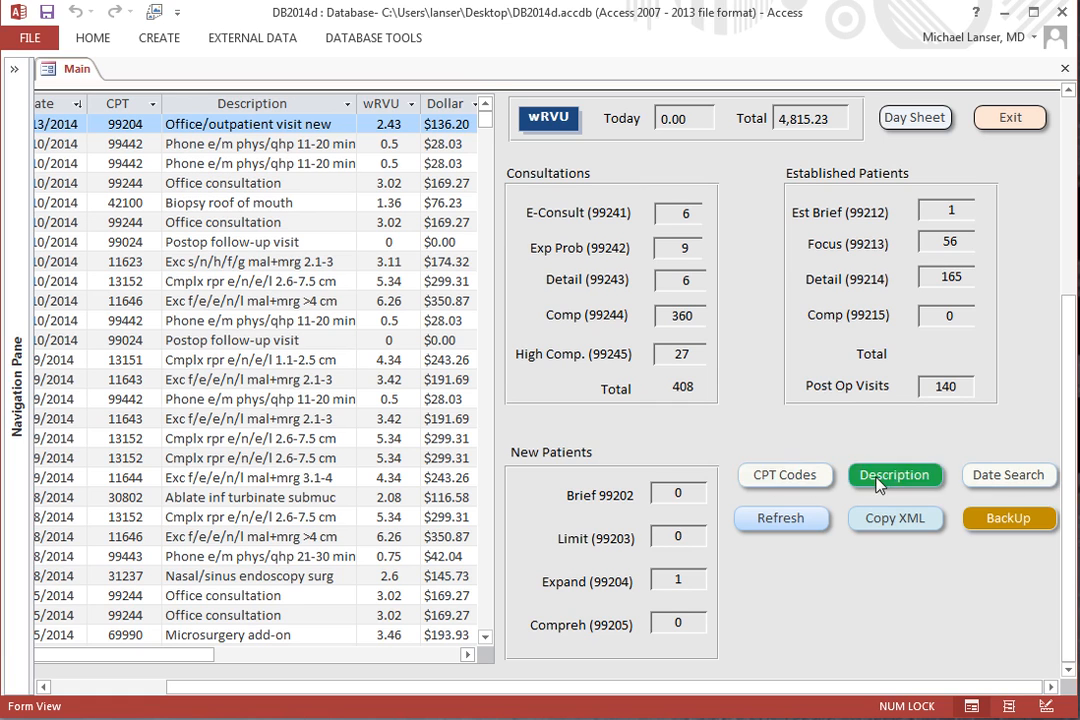
pyautogui.click(806, 481)
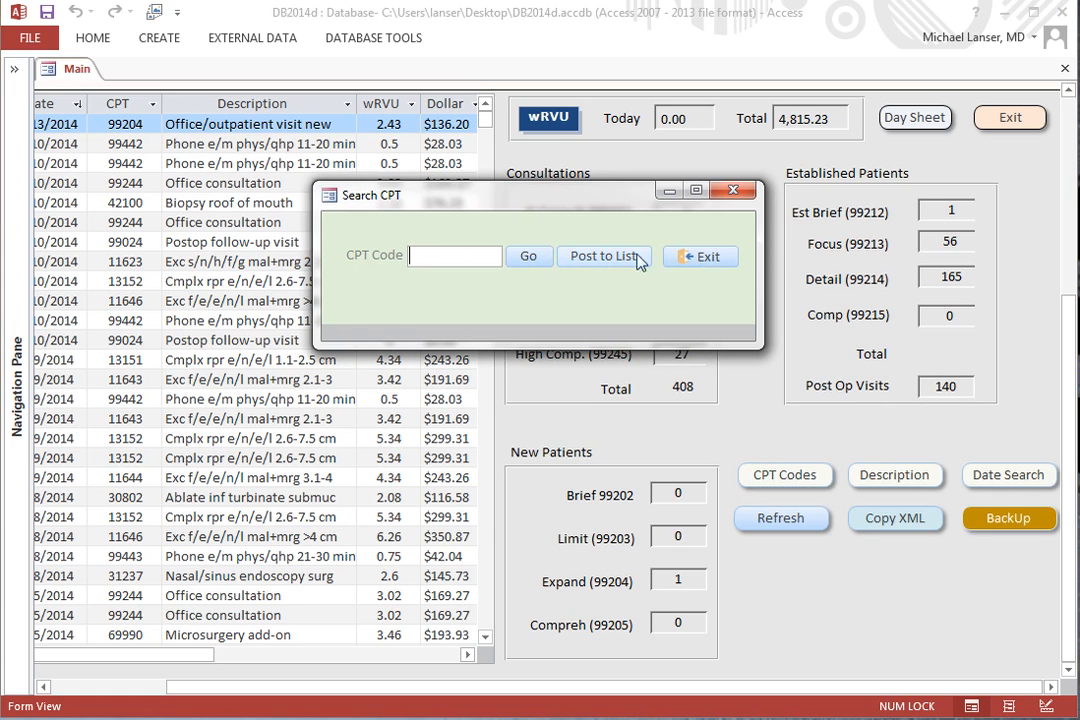
pyautogui.click(710, 258)
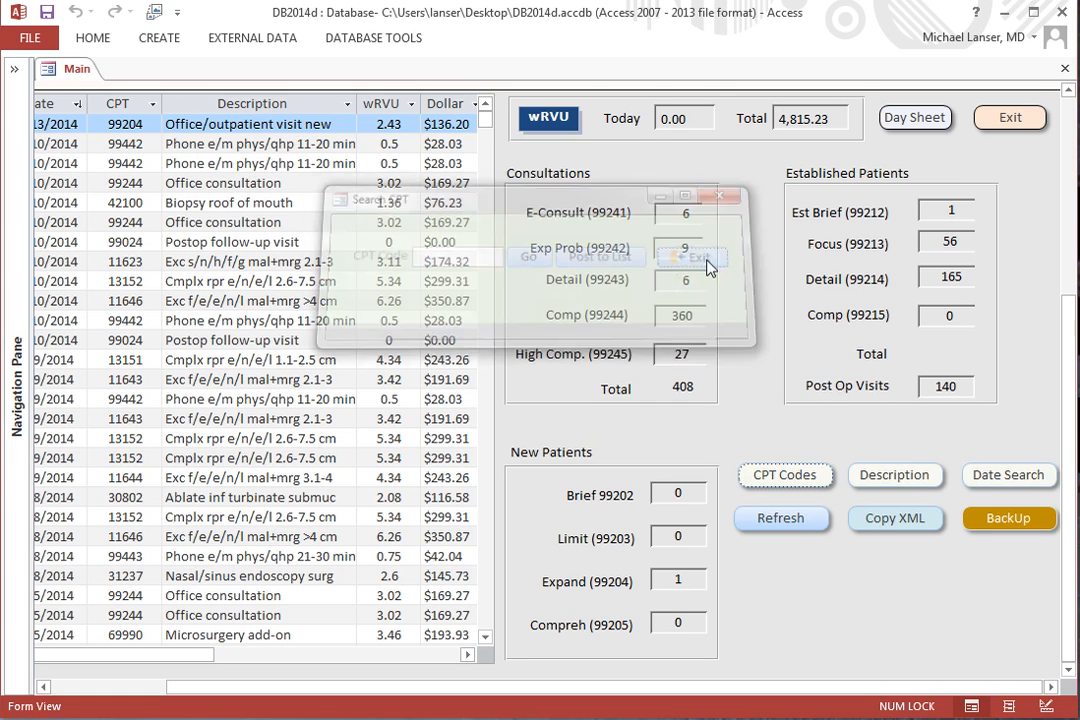
# Open the tblData table from the database objects.
pyautogui.click(14, 69)
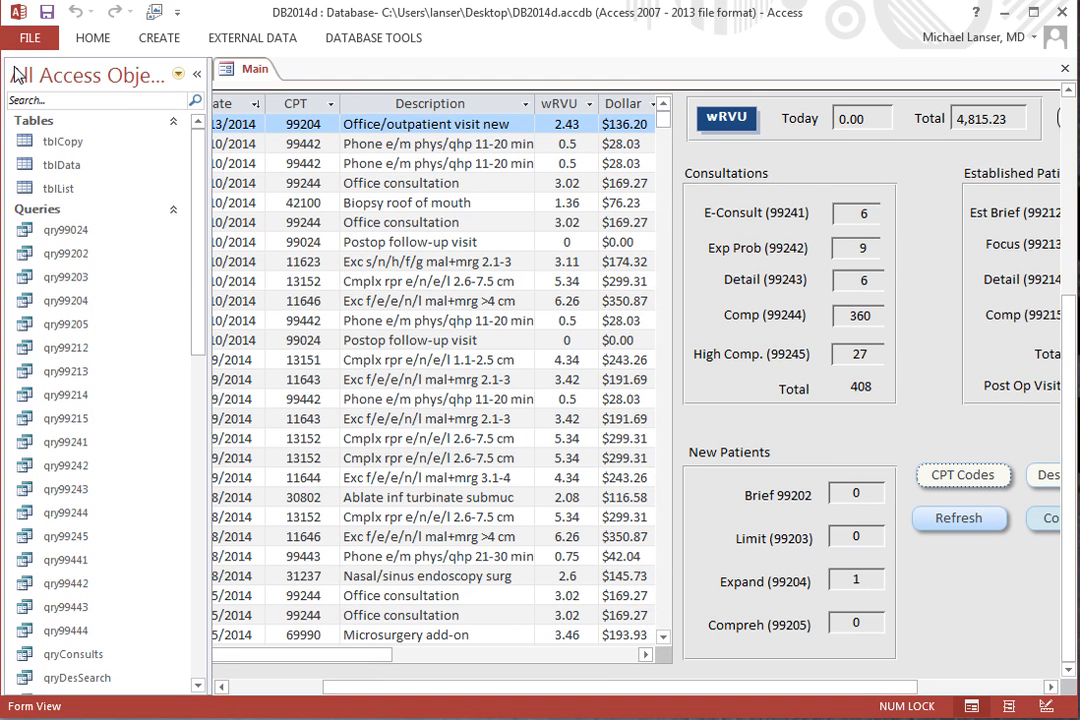
pyautogui.click(62, 165)
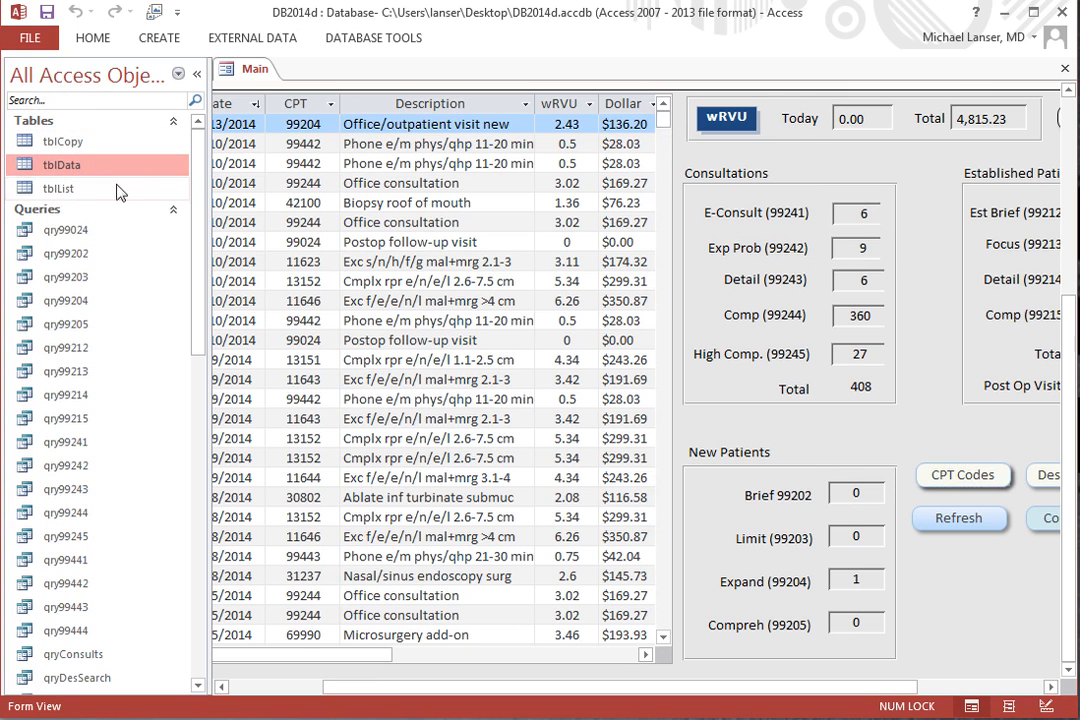
pyautogui.doubleClick(62, 165)
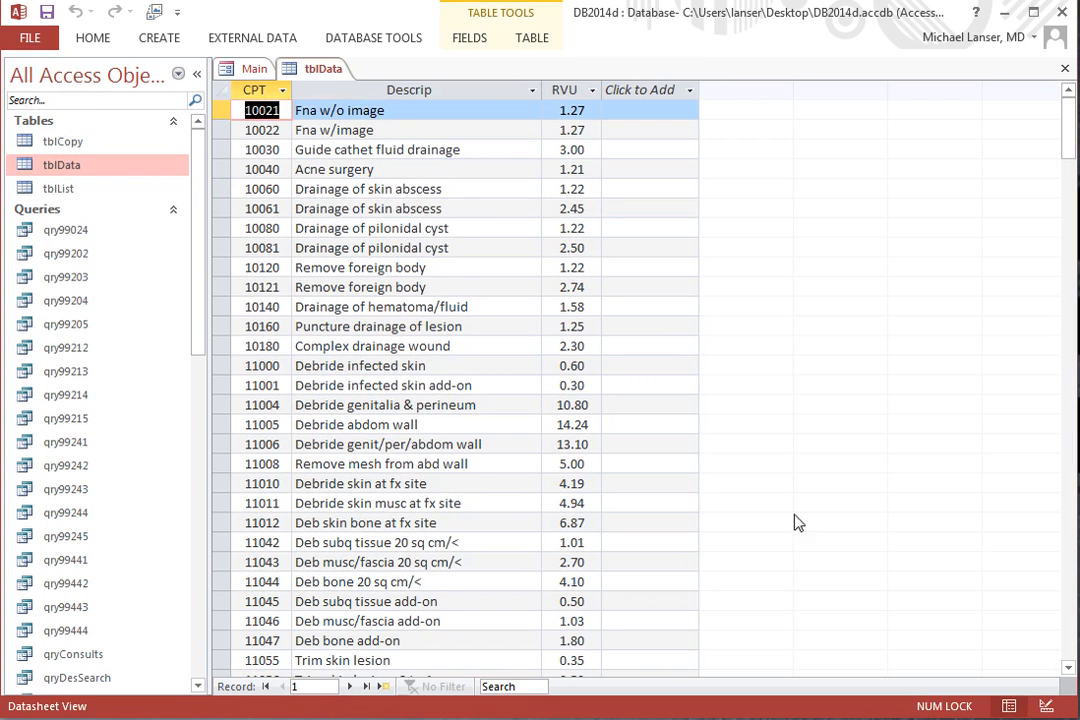
# Copy CPT code 60522 from its "Removal of thymus gland" record in tblData.
pyautogui.click(1069, 597)
pyautogui.click(1069, 597)
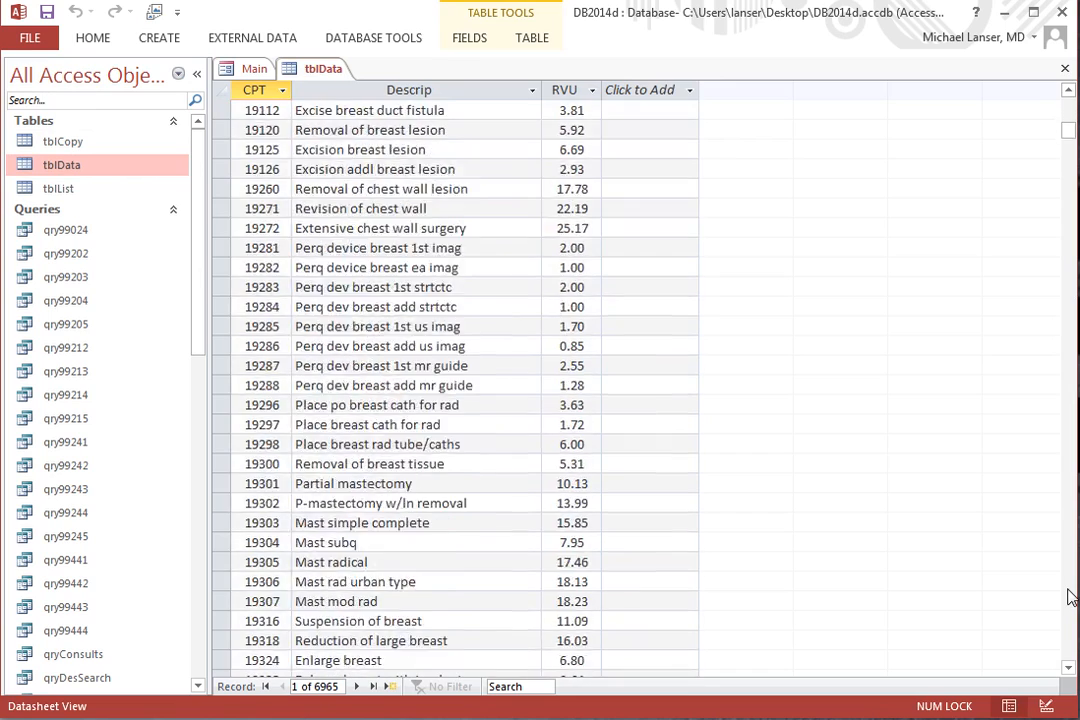
pyautogui.moveTo(1069, 140); pyautogui.dragTo(1068, 464)
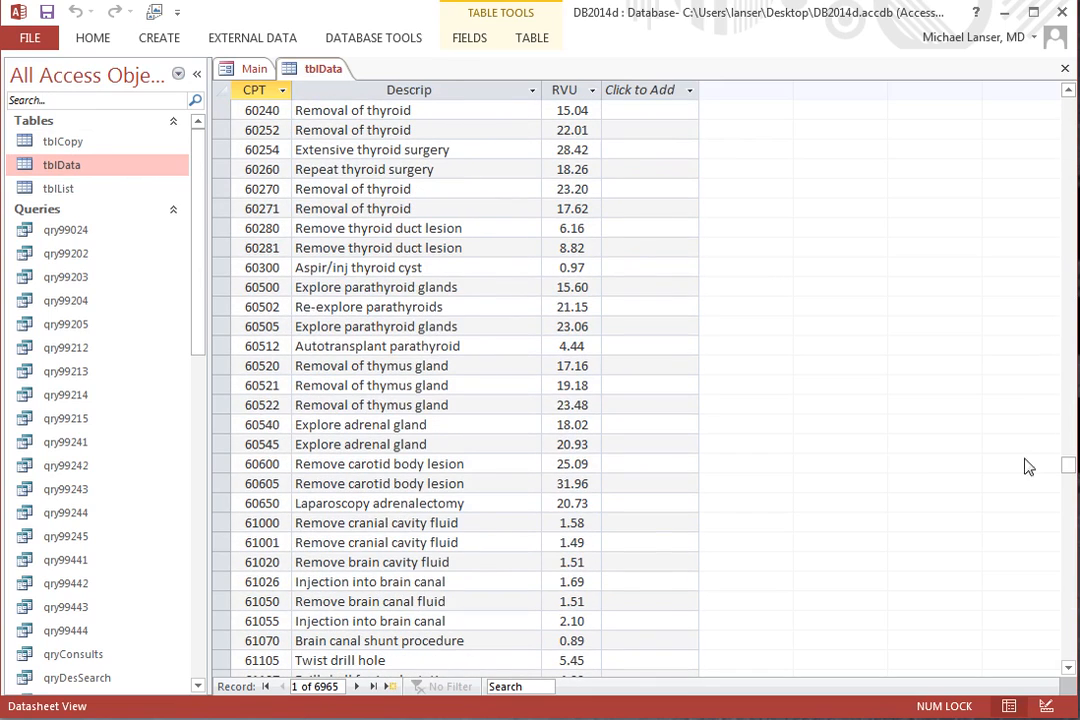
pyautogui.click(238, 405)
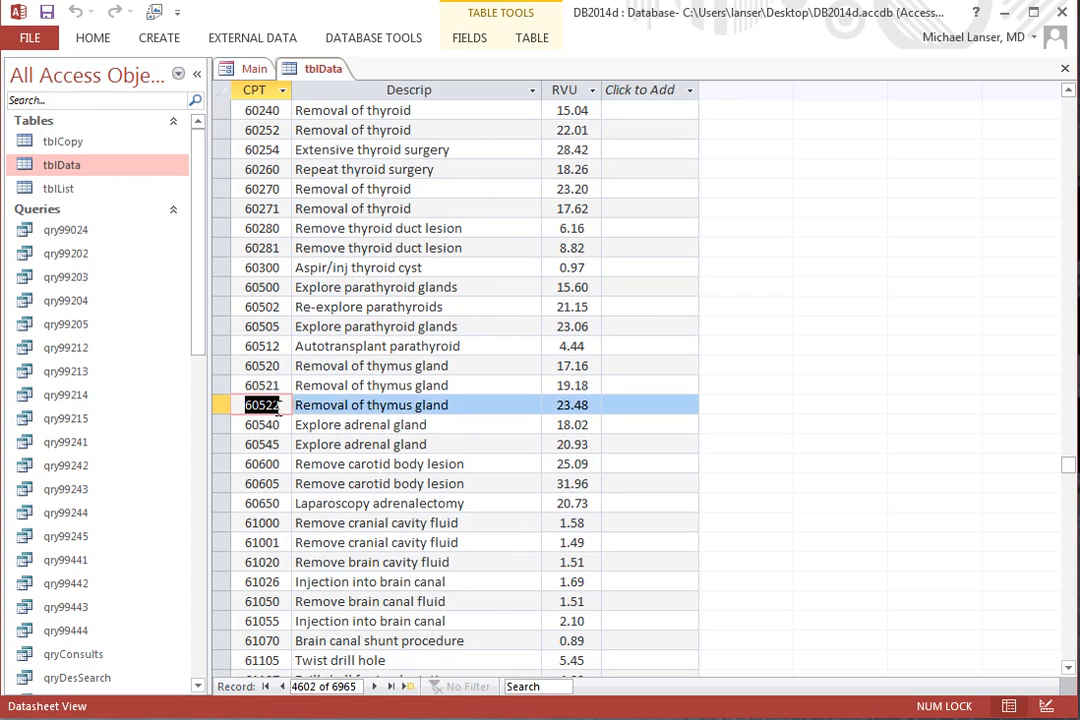
pyautogui.rightClick(276, 406)
pyautogui.click(308, 447)
# Close the tblData table and hide the list of database objects.
pyautogui.rightClick(316, 68)
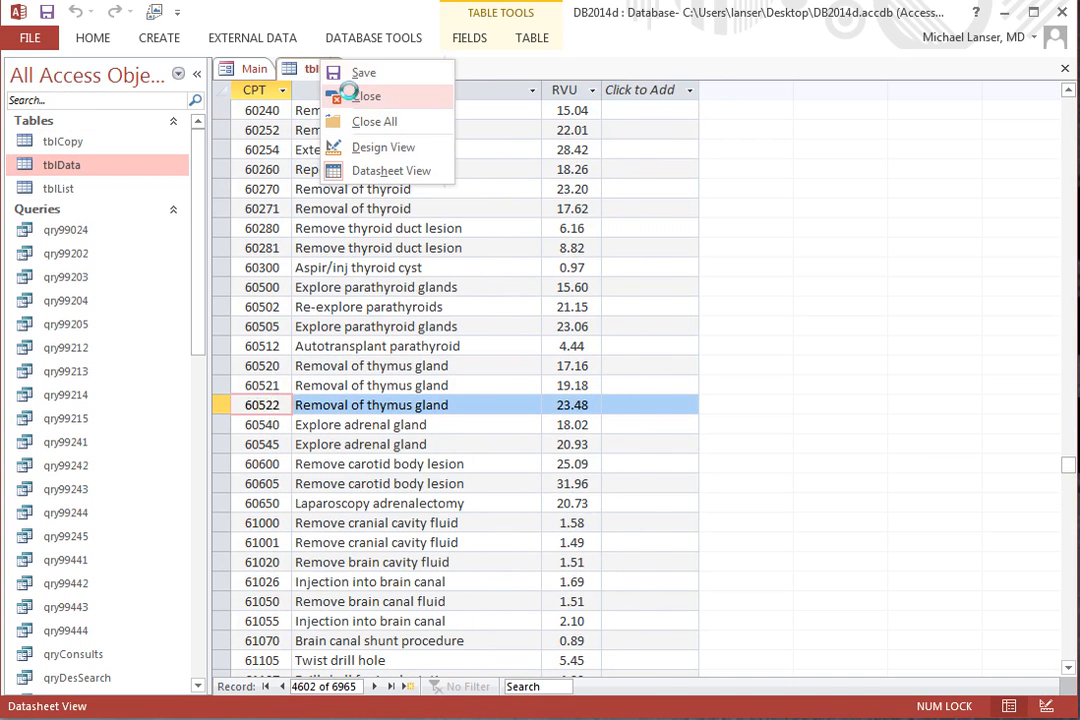
pyautogui.click(360, 96)
pyautogui.click(197, 73)
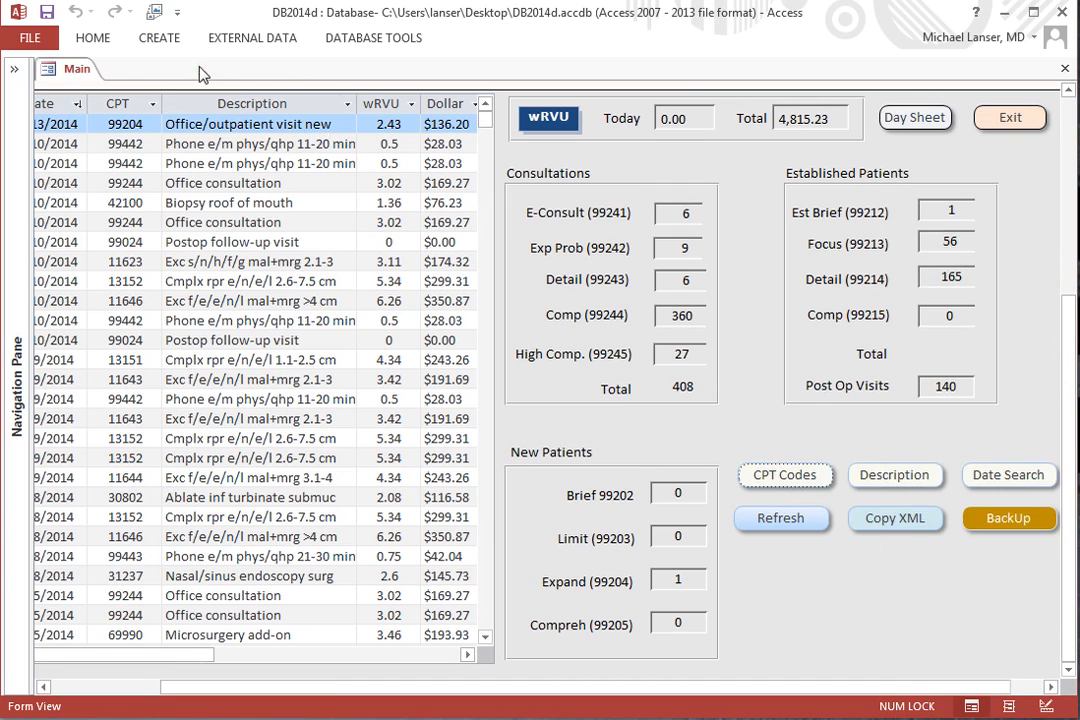
# Look up the copied CPT code 60522 in the Search CPT form and dismiss the result.
pyautogui.click(784, 475)
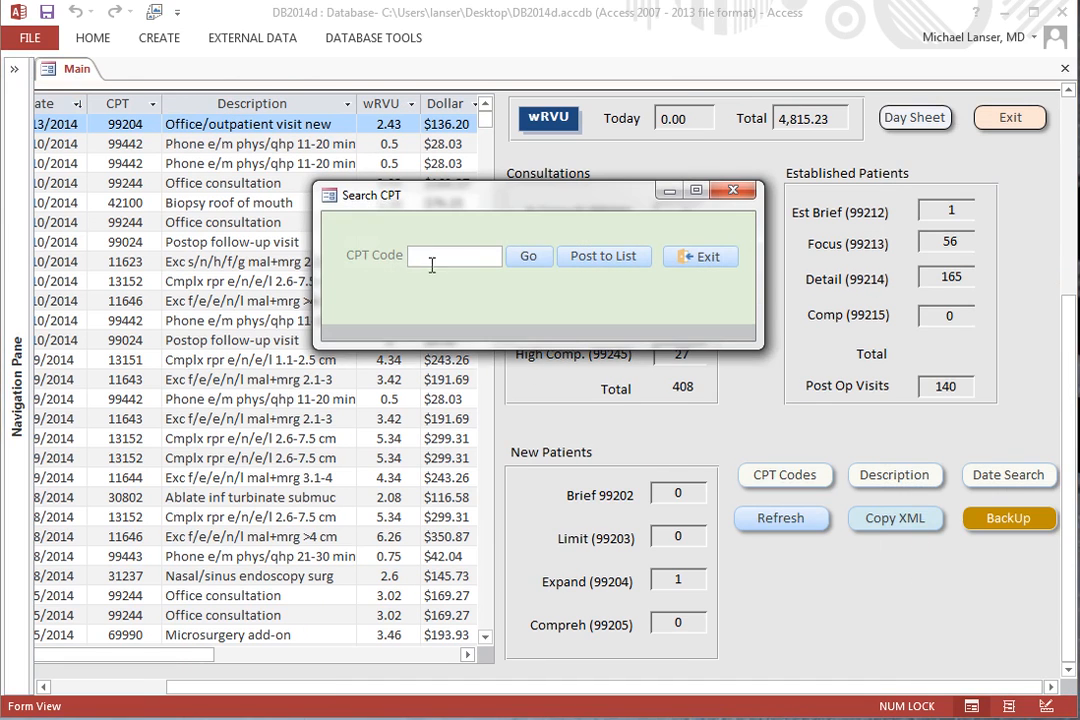
pyautogui.rightClick(460, 258)
pyautogui.click(482, 333)
pyautogui.click(527, 258)
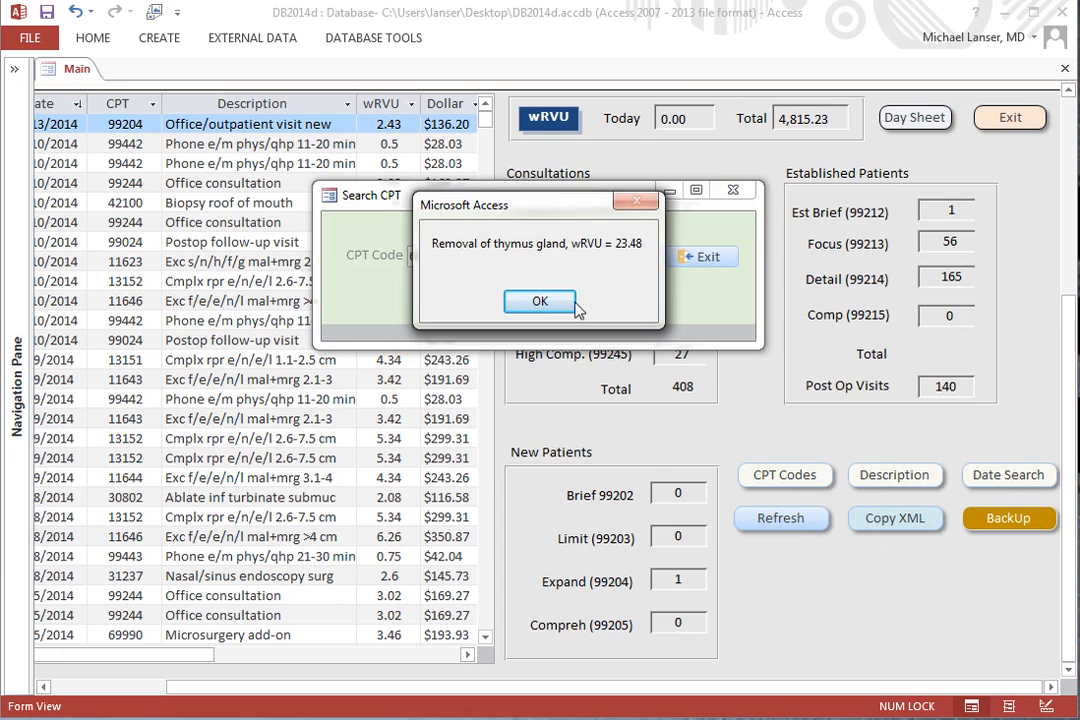
pyautogui.click(539, 303)
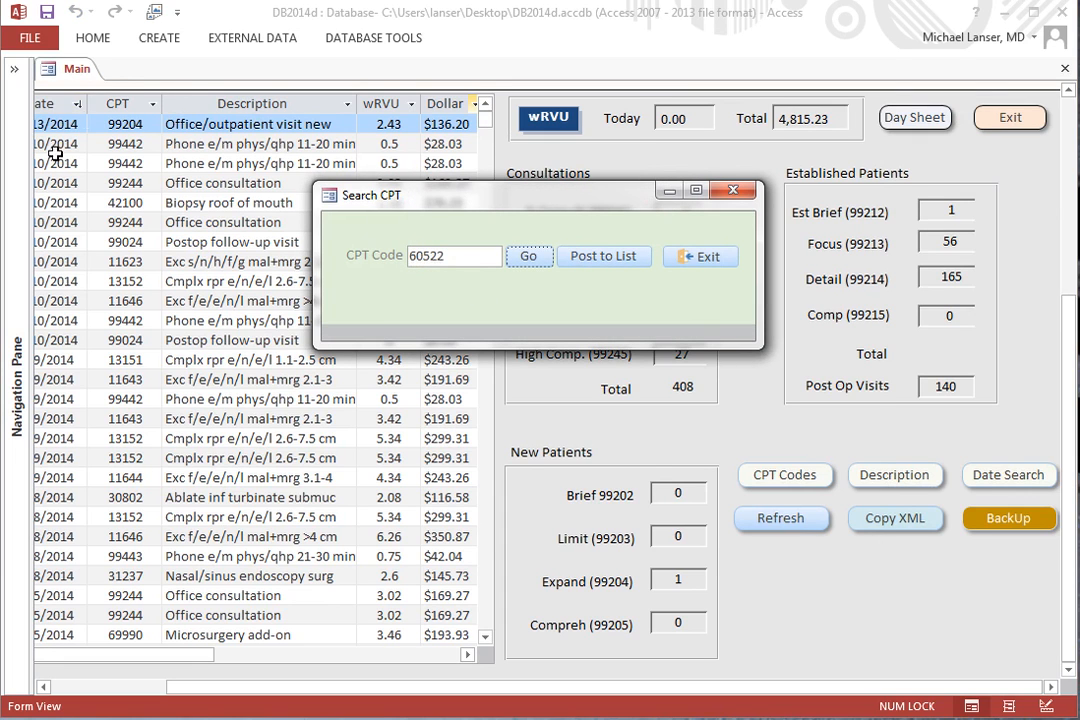
# Post the searched CPT code 60522 to the procedure list.
pyautogui.click(118, 687)
pyautogui.click(118, 687)
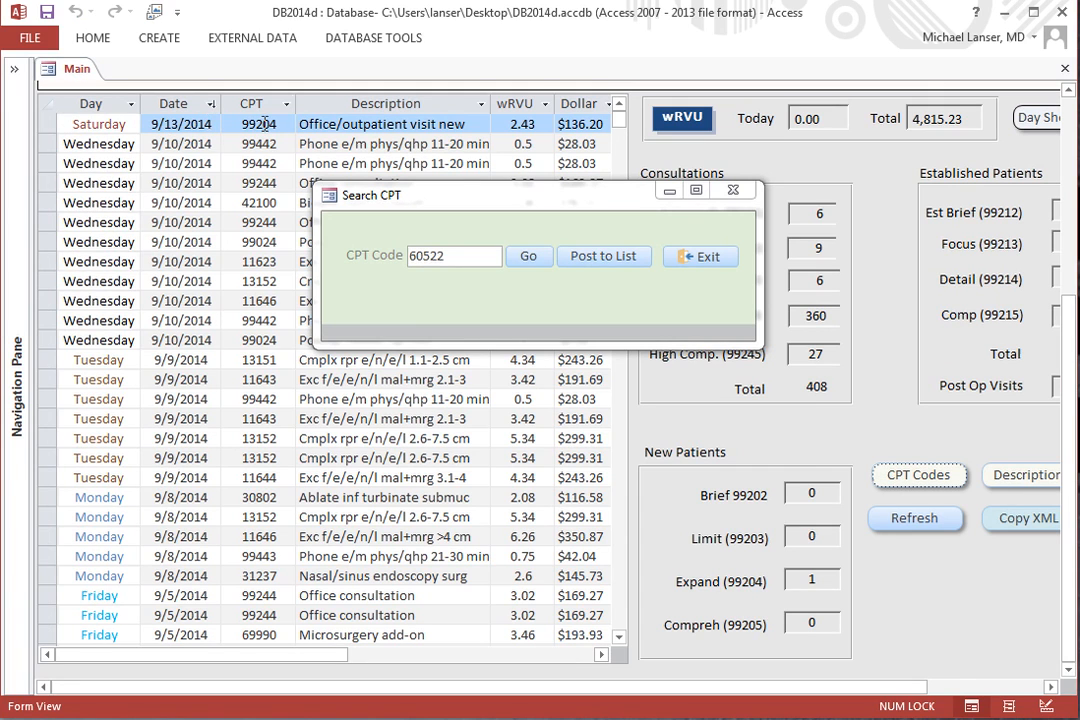
pyautogui.click(606, 257)
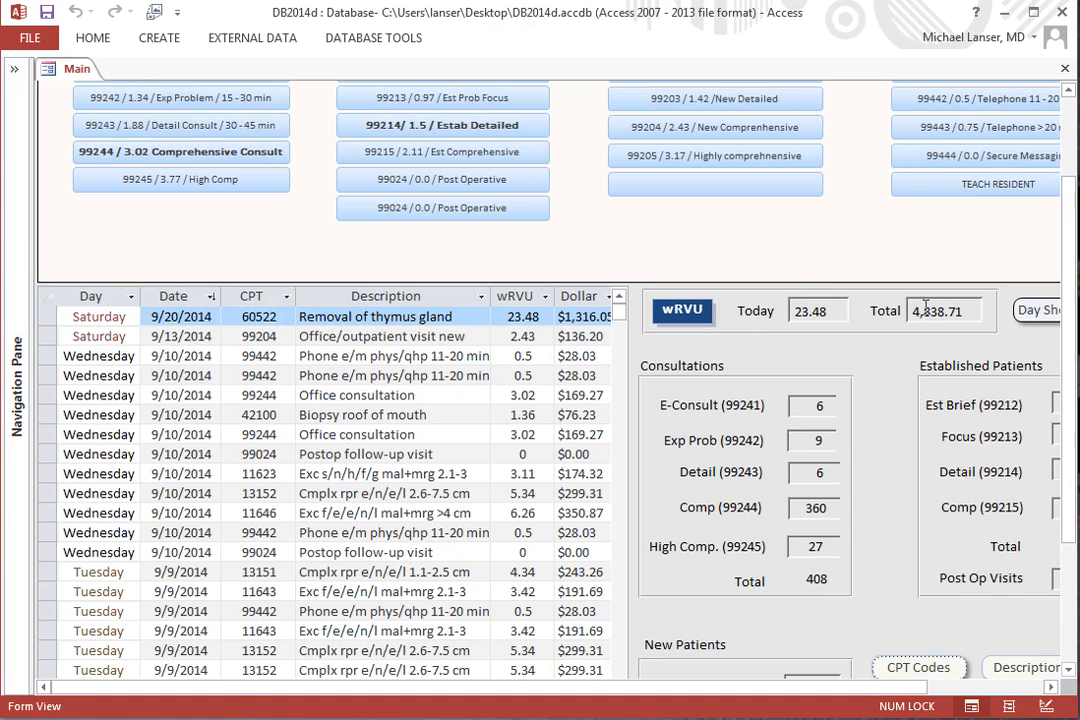
# Examine the newly posted thymus gland record across all its columns, along with the wRVU figures on the Main form.
pyautogui.click(1014, 688)
pyautogui.scroll(-3, 900, 530)
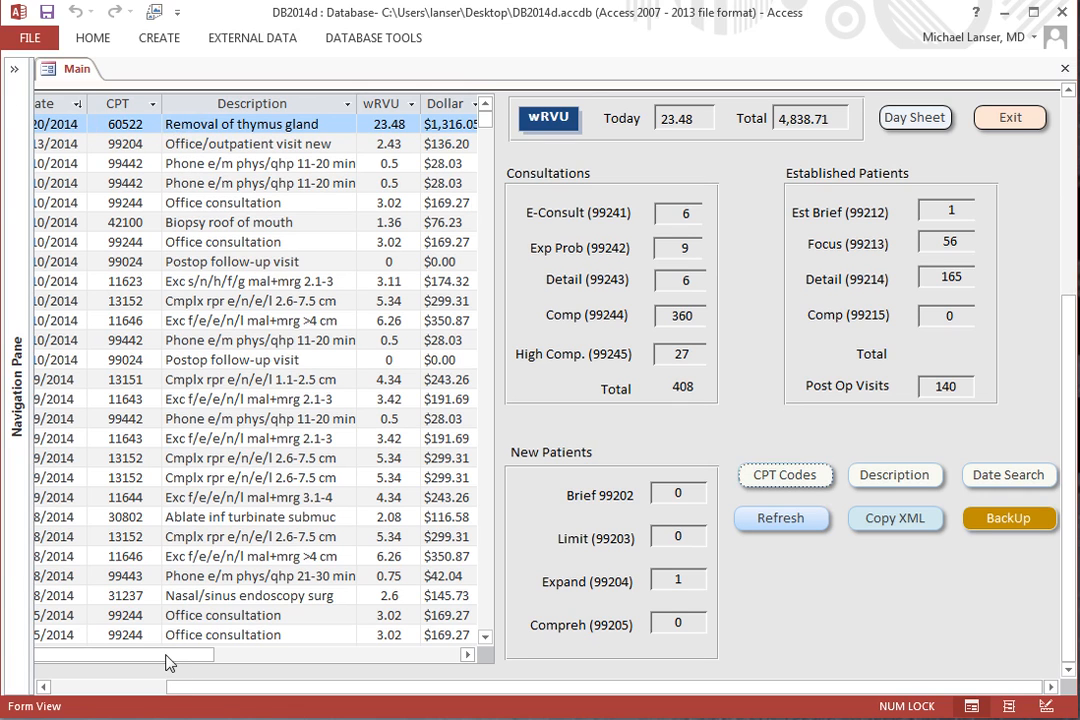
pyautogui.moveTo(160, 659); pyautogui.dragTo(105, 656)
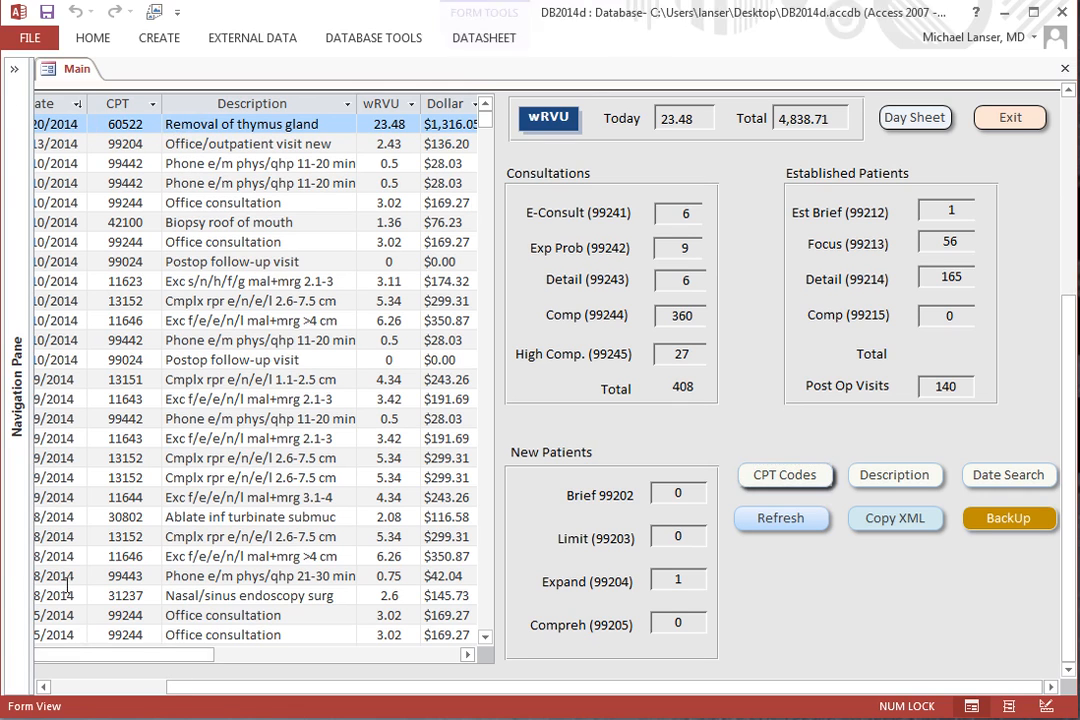
pyautogui.click(42, 120)
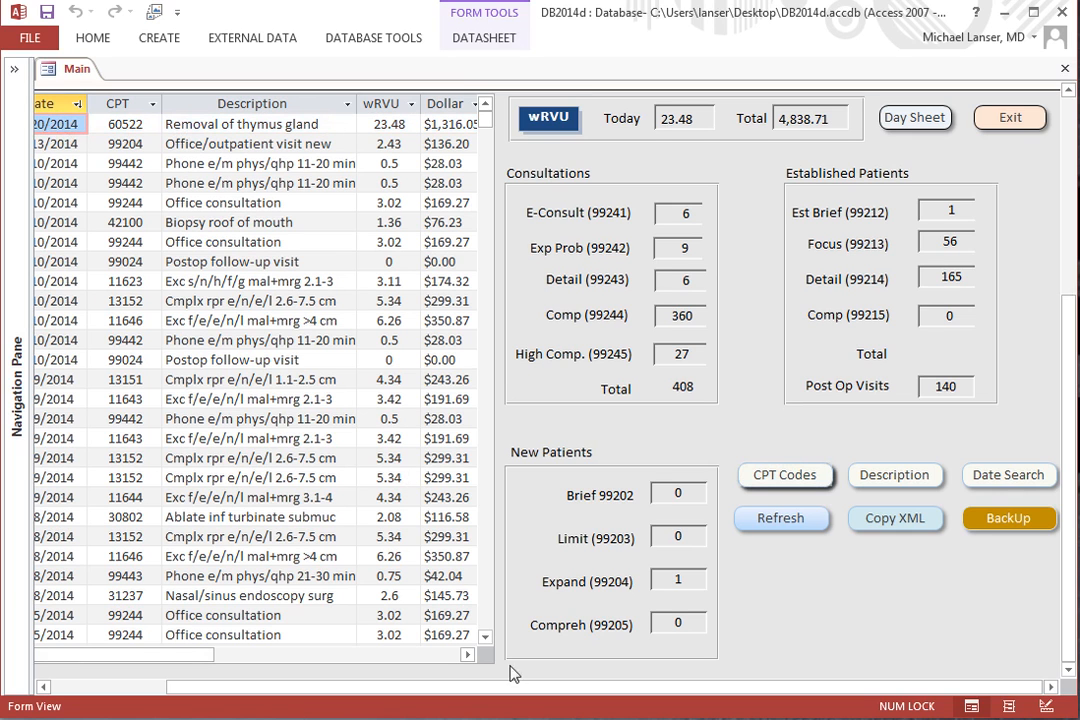
pyautogui.click(466, 654)
pyautogui.click(466, 654)
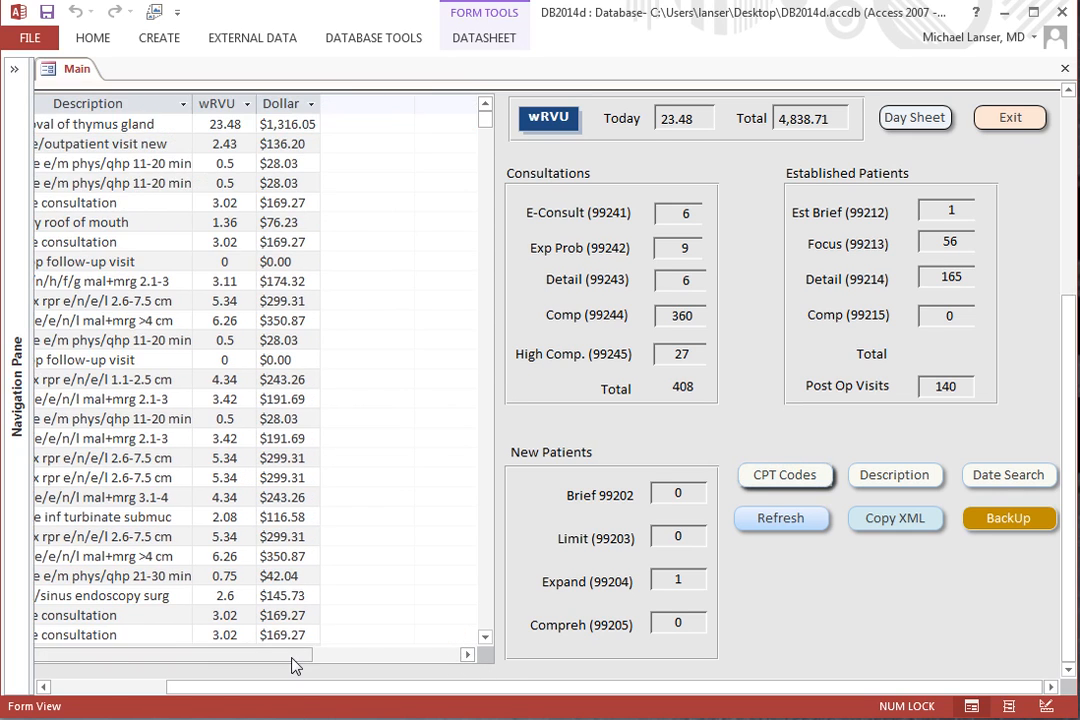
pyautogui.moveTo(292, 659); pyautogui.dragTo(53, 656)
pyautogui.click(82, 688)
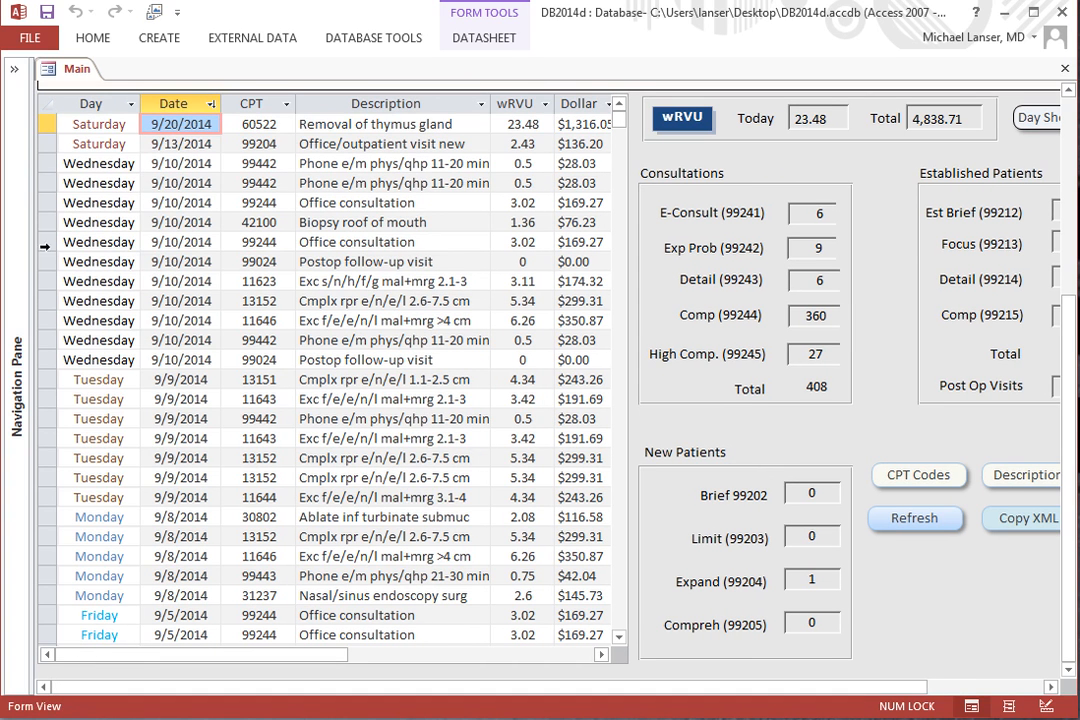
# Delete the 9/20/2014 record for CPT 60522 from the procedure list and refresh the form.
pyautogui.click(42, 124)
pyautogui.rightClick(42, 124)
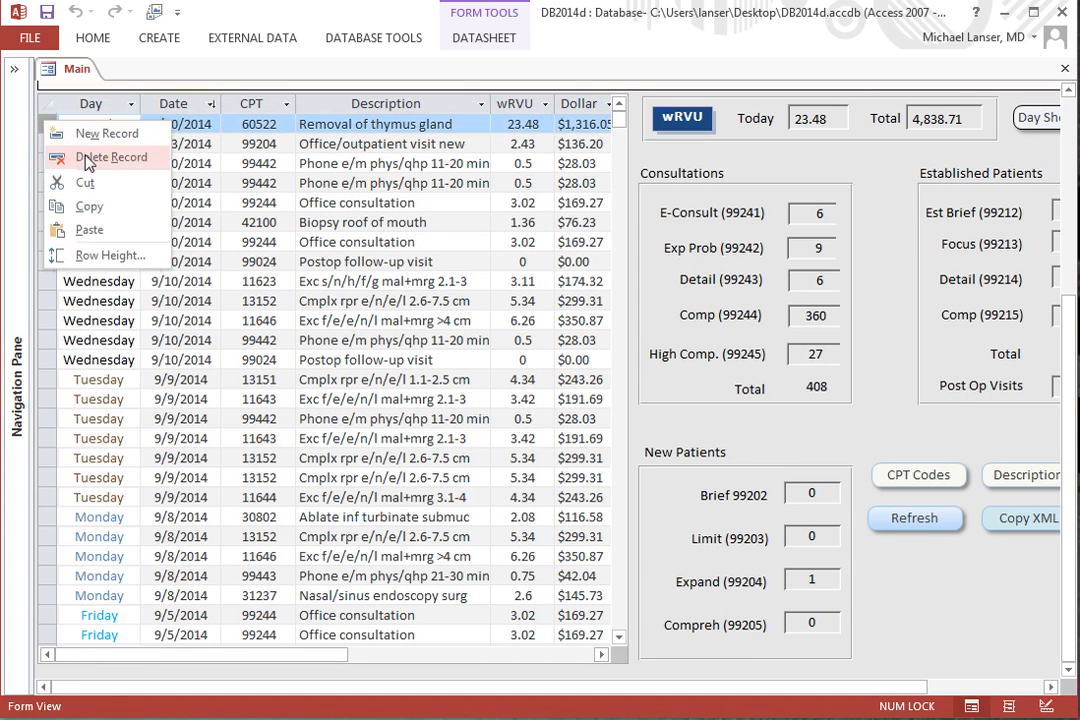
pyautogui.click(40, 158)
pyautogui.click(702, 514)
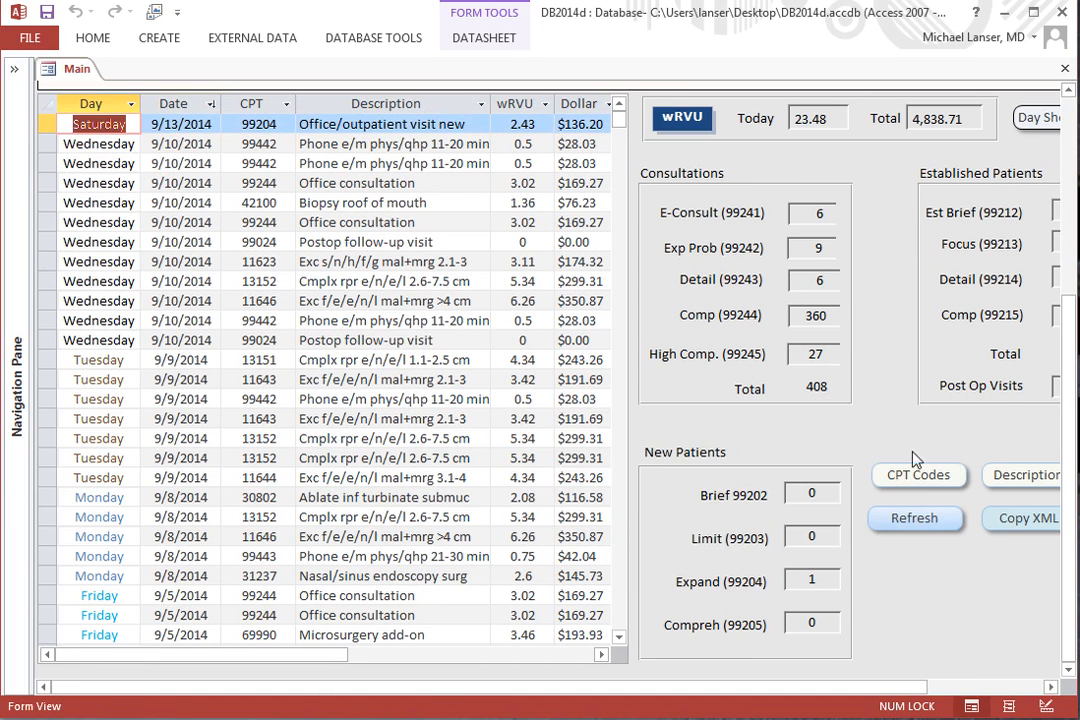
pyautogui.click(913, 519)
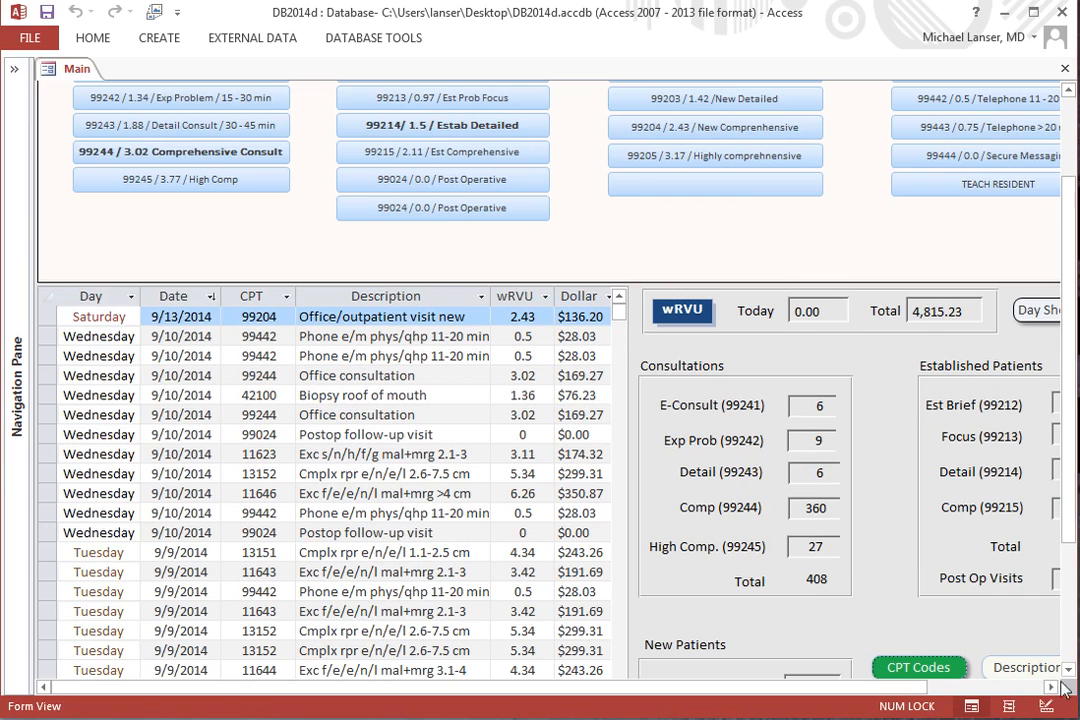
# Show the list of database objects and browse its queries, forms and reports.
pyautogui.click(1011, 689)
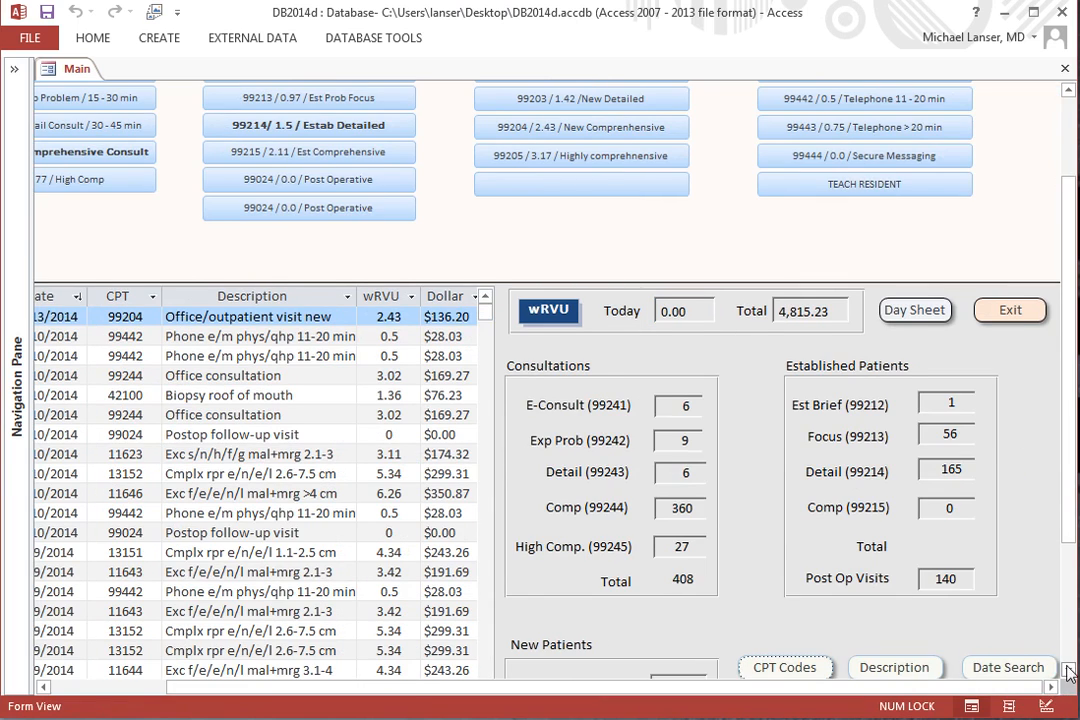
pyautogui.scroll(-3, 903, 565)
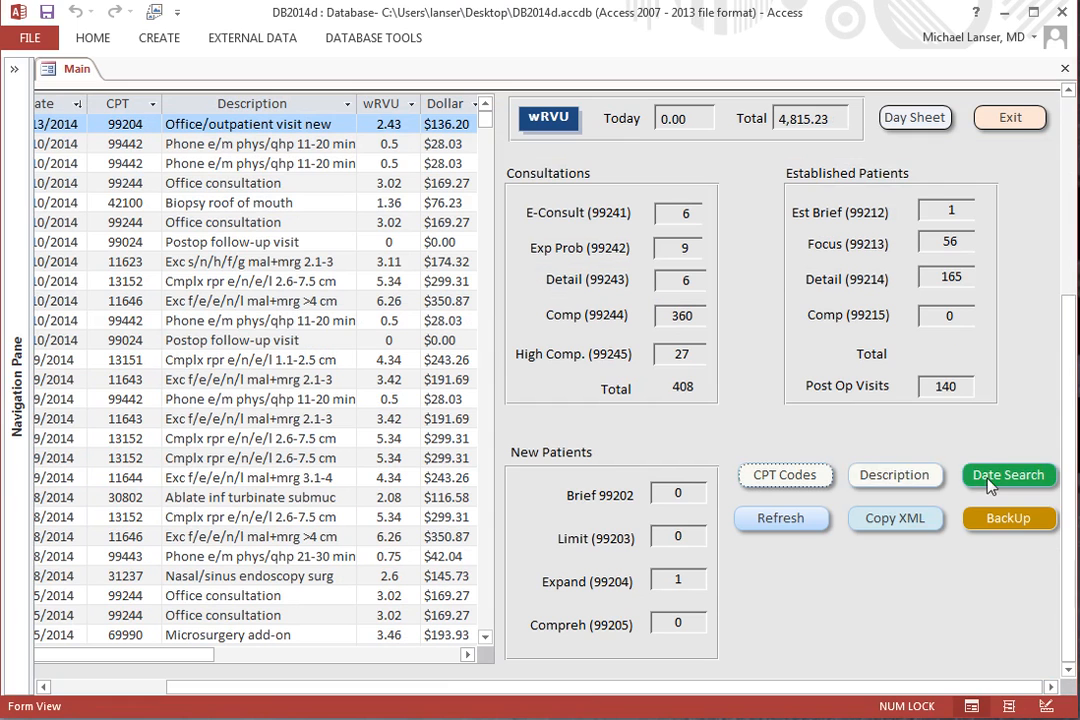
pyautogui.click(15, 72)
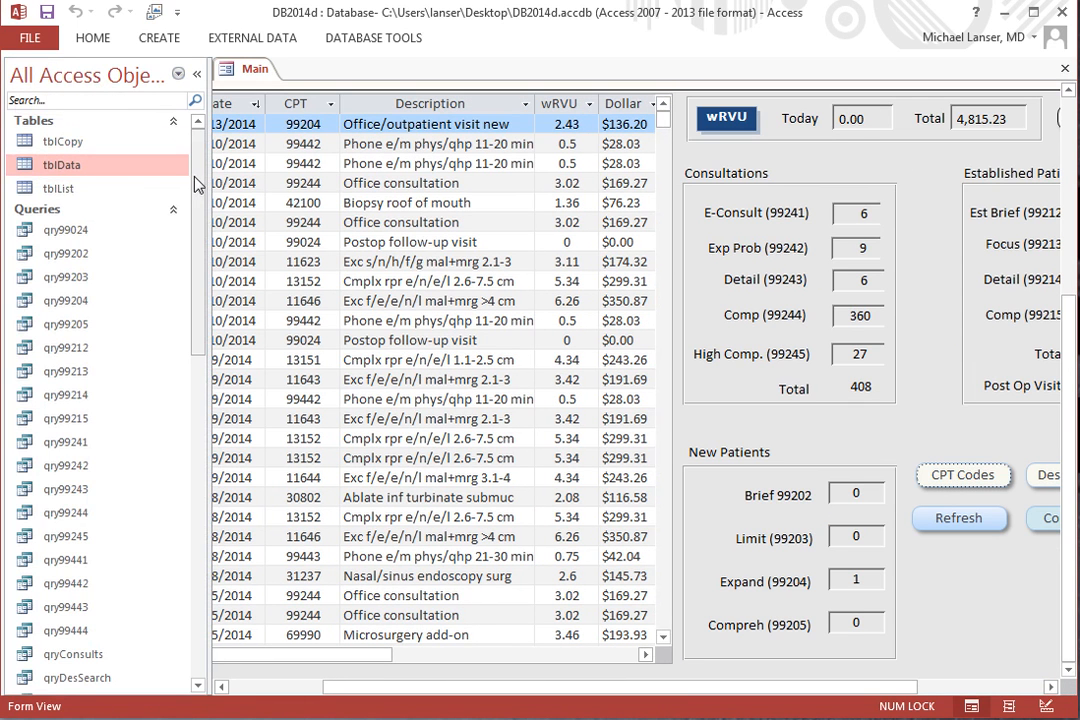
pyautogui.moveTo(193, 175); pyautogui.dragTo(185, 130)
pyautogui.click(973, 689)
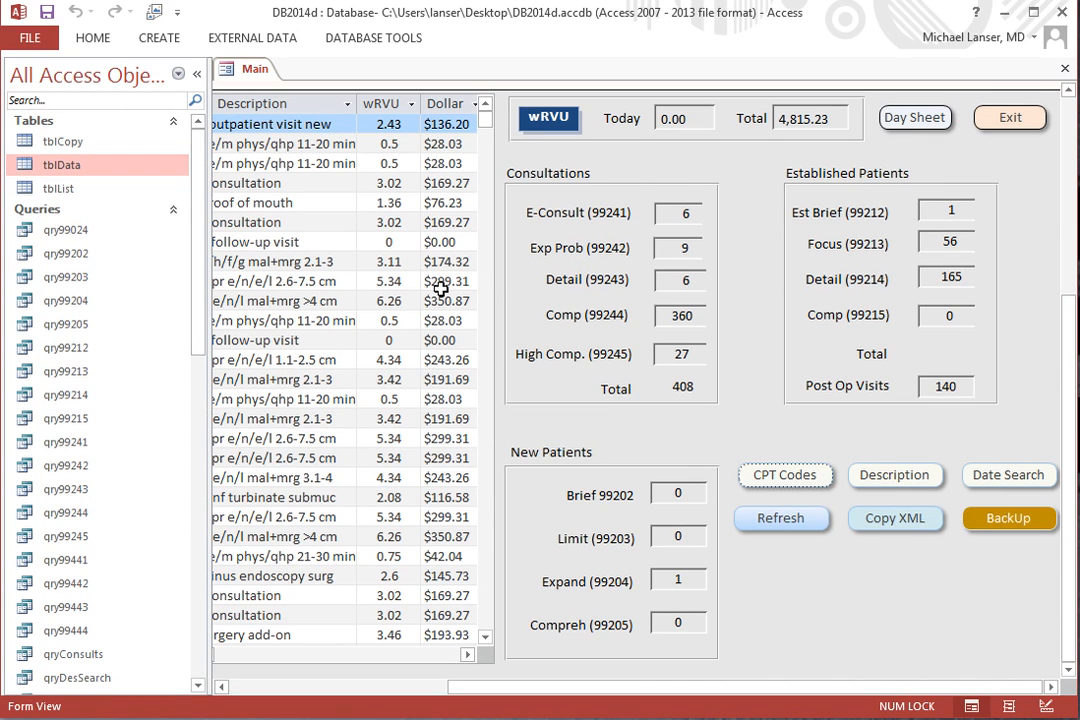
pyautogui.scroll(-8, 200, 590)
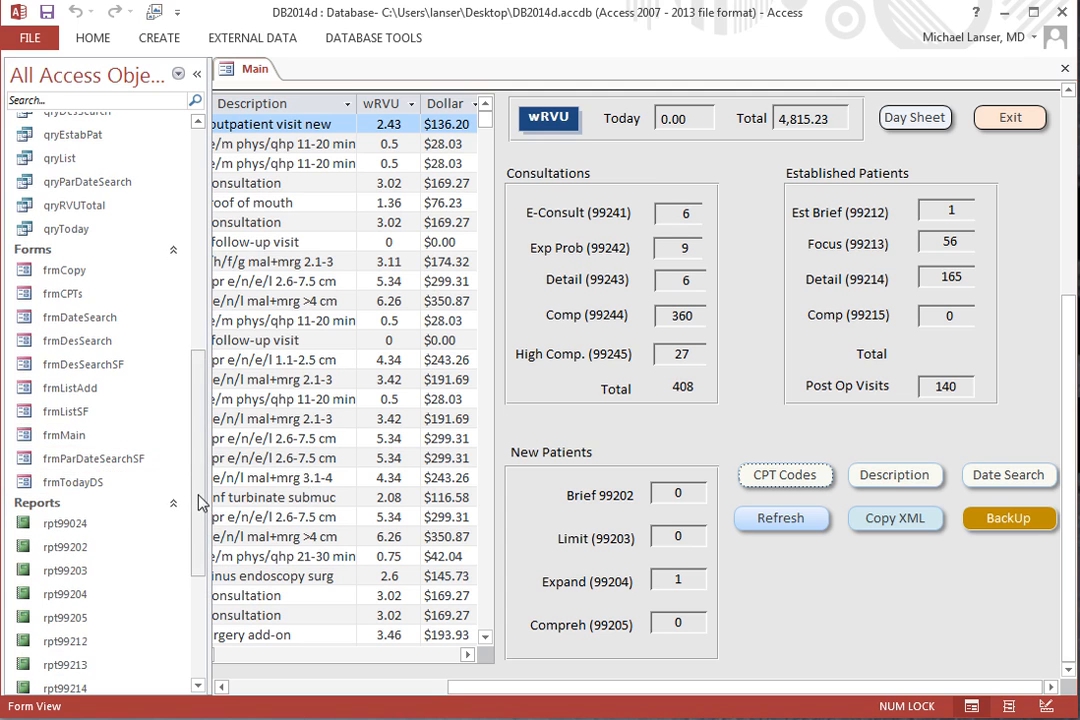
# Copy the qryParDateSearch query and paste the duplicate into the database.
pyautogui.scroll(2, 203, 465)
pyautogui.scroll(2, 203, 465)
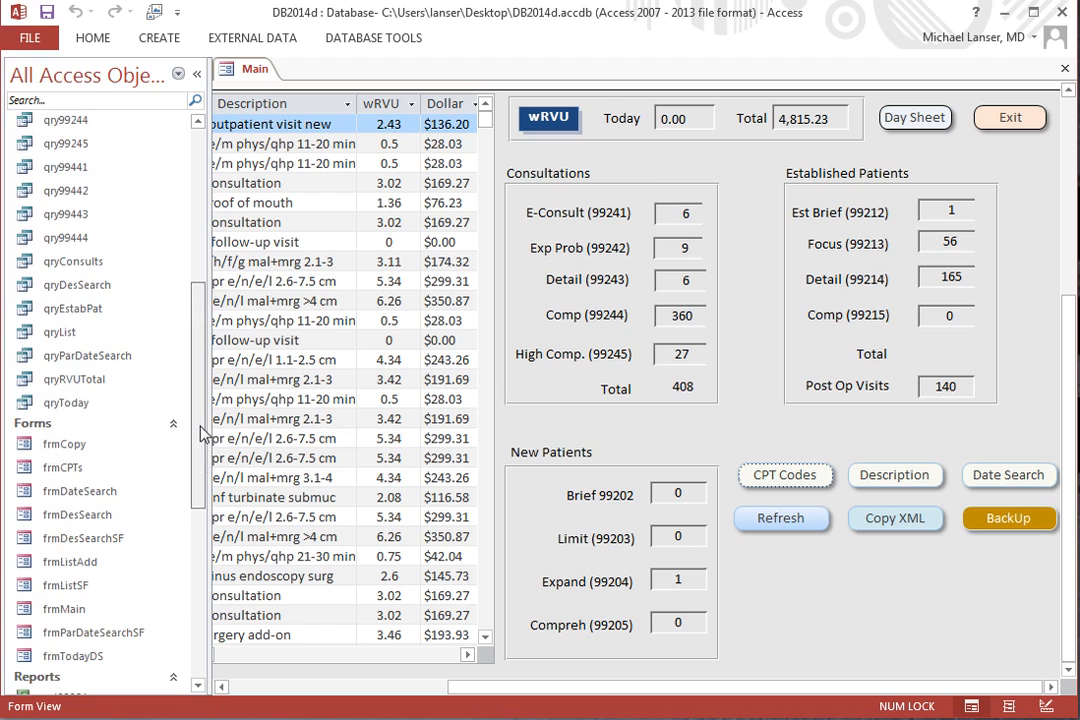
pyautogui.click(112, 362)
pyautogui.rightClick(108, 357)
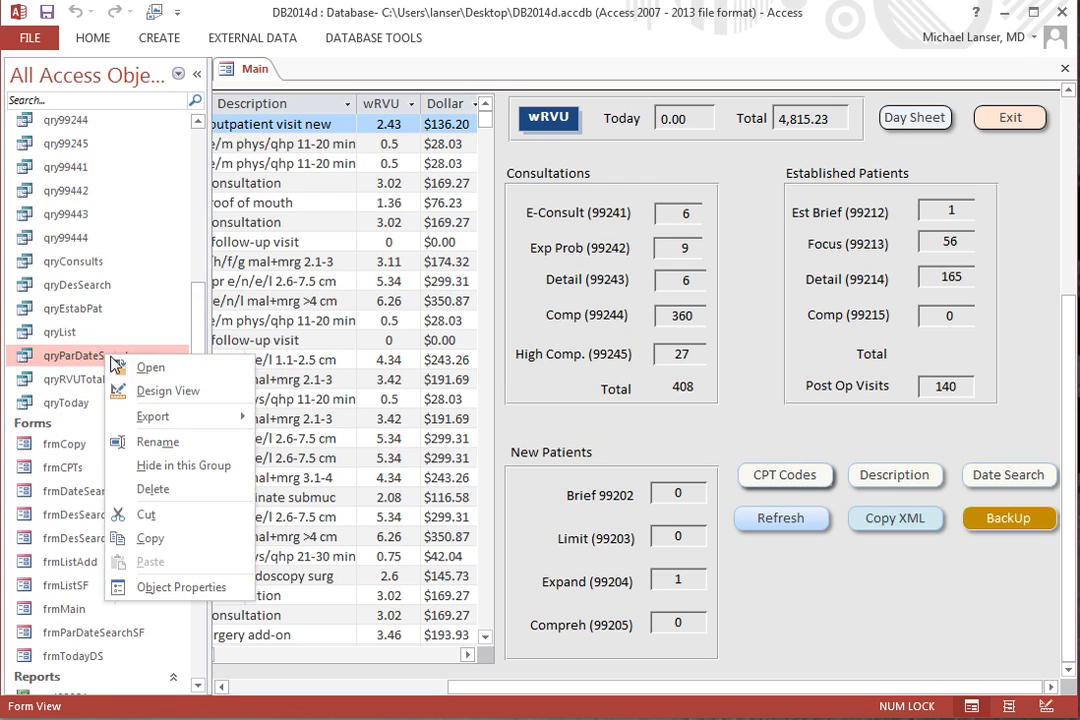
pyautogui.click(155, 541)
pyautogui.rightClick(142, 379)
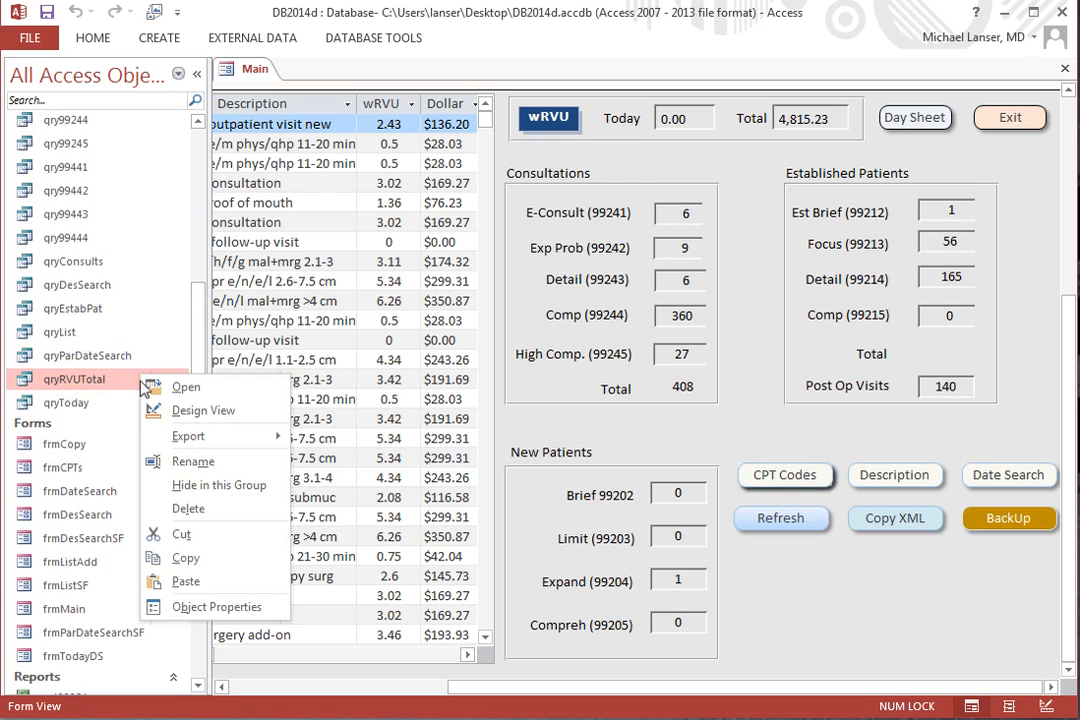
pyautogui.click(186, 582)
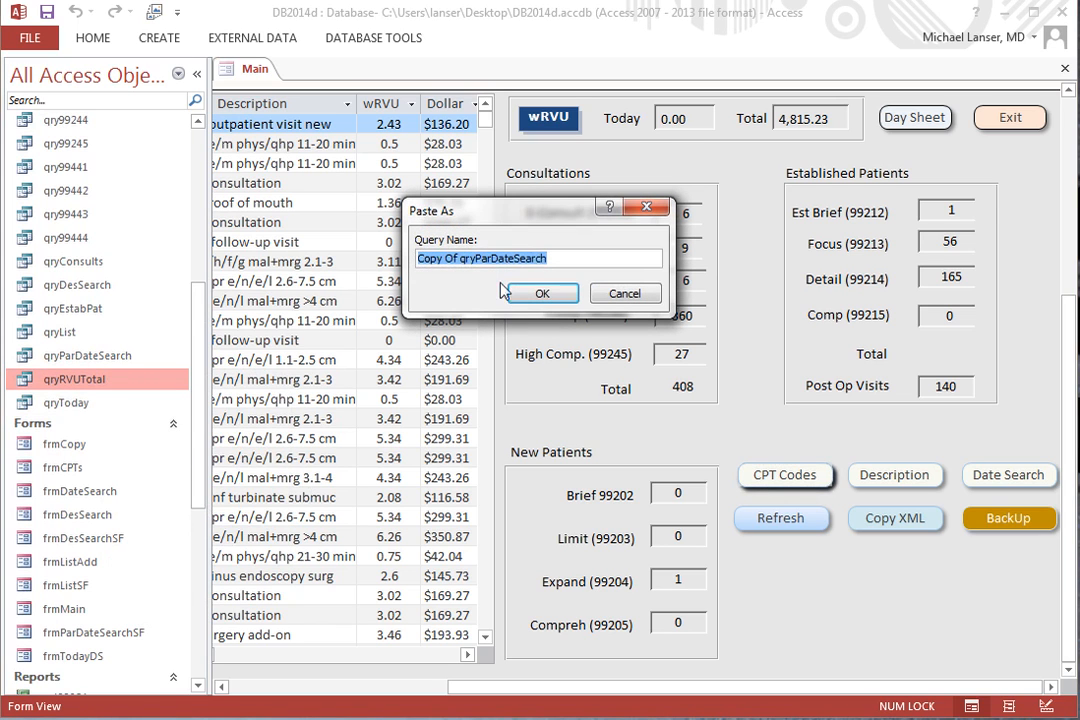
# Name the pasted query qryParDateSumRVU and confirm it.
pyautogui.click(474, 258)
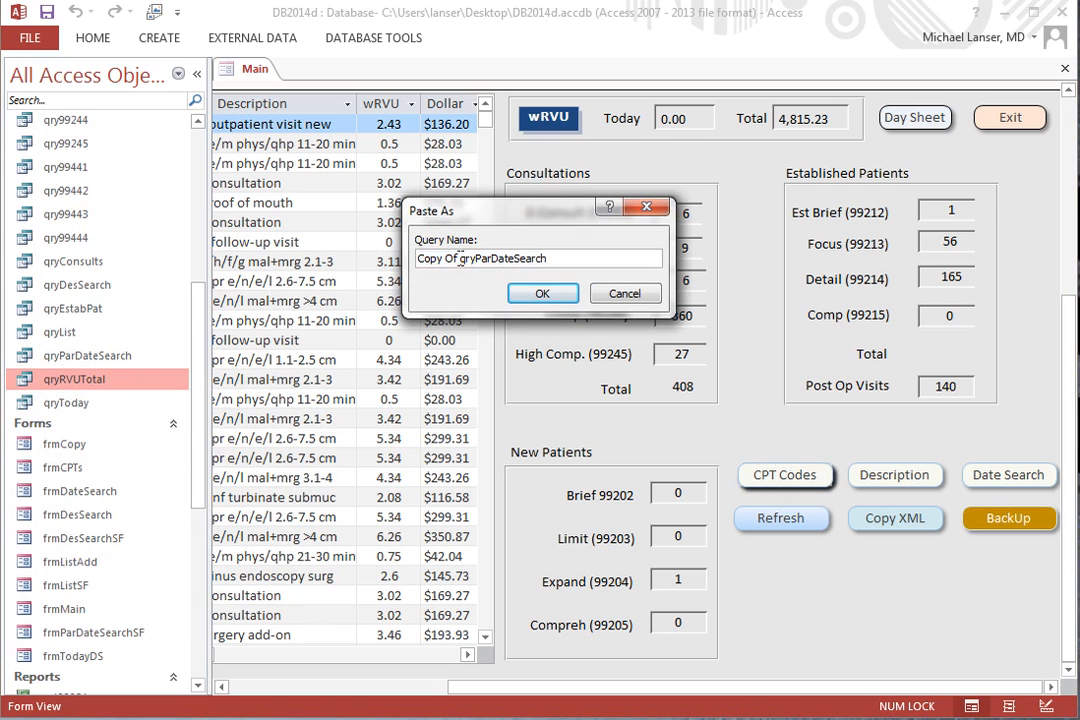
pyautogui.moveTo(460, 258); pyautogui.dragTo(414, 261)
pyautogui.press('BackSpace')
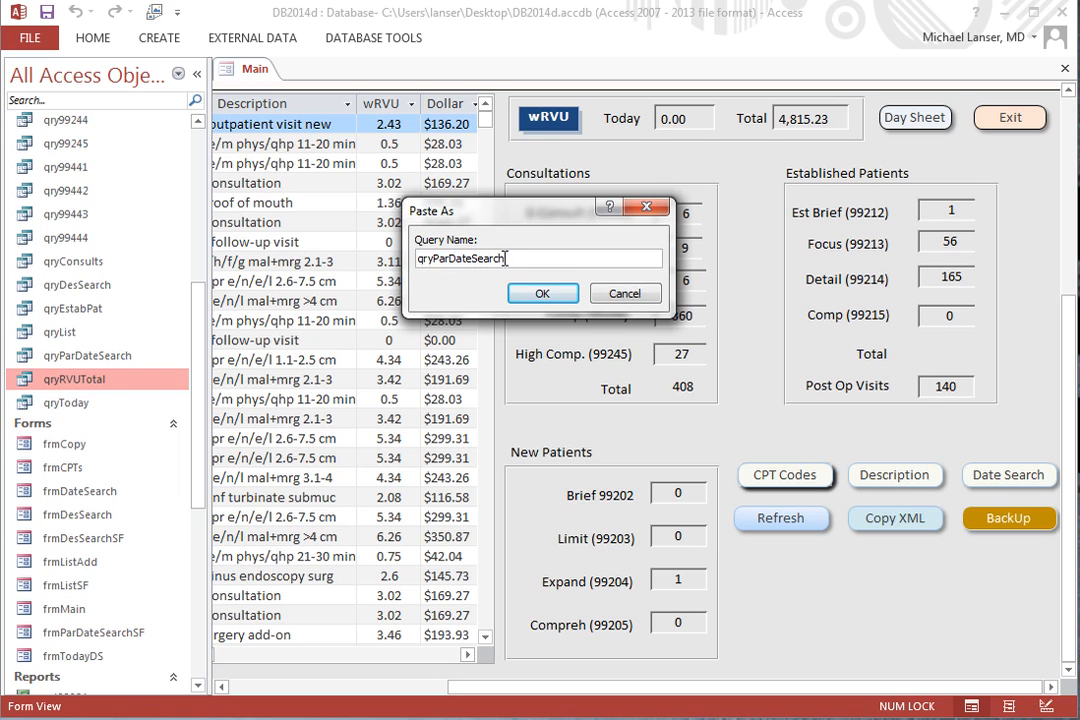
pyautogui.doubleClick(488, 259)
pyautogui.click(516, 262)
pyautogui.click(540, 292)
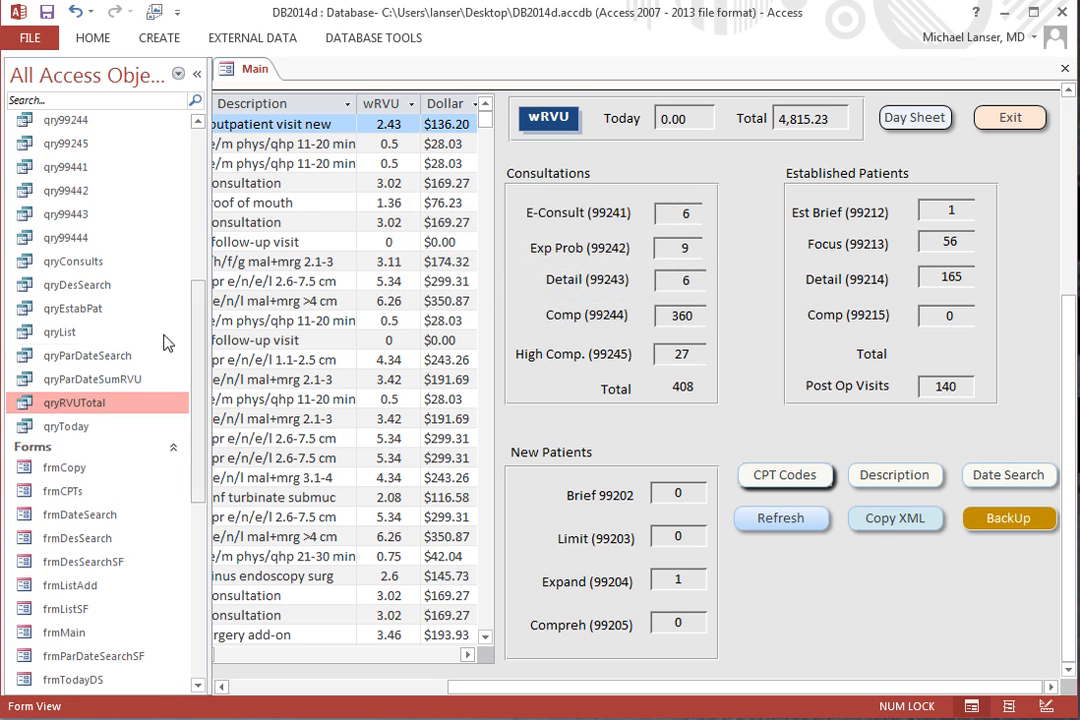
# Create a report from the qryParDateSumRVU query, entering 6/6 for both of its date parameters.
pyautogui.click(95, 379)
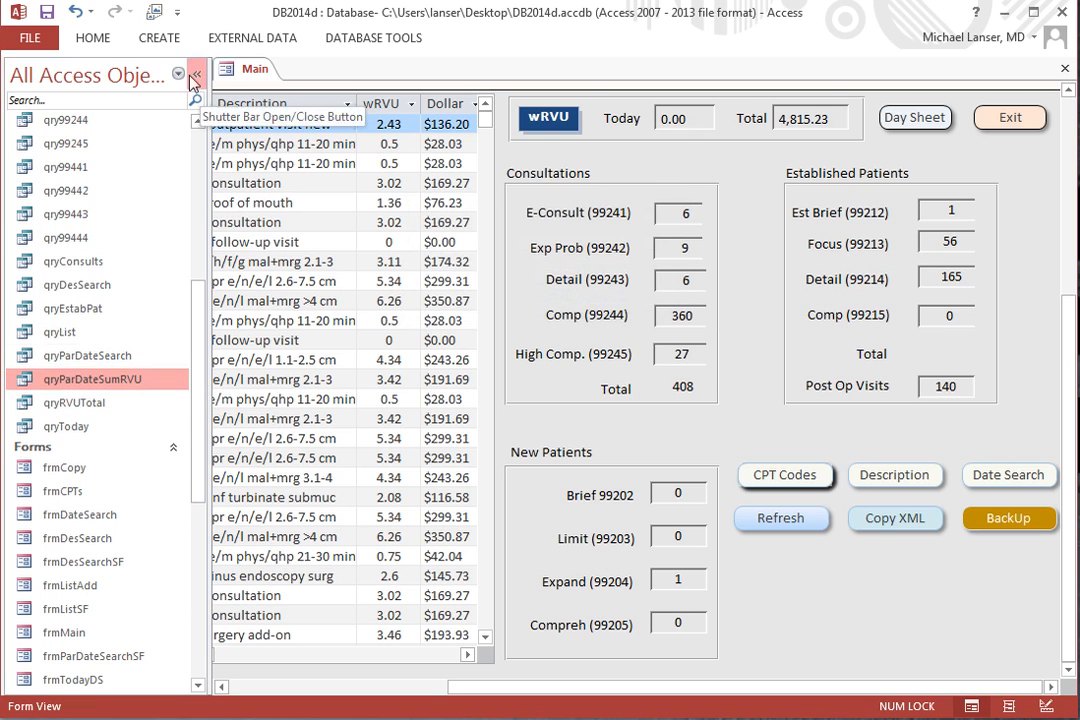
pyautogui.click(159, 38)
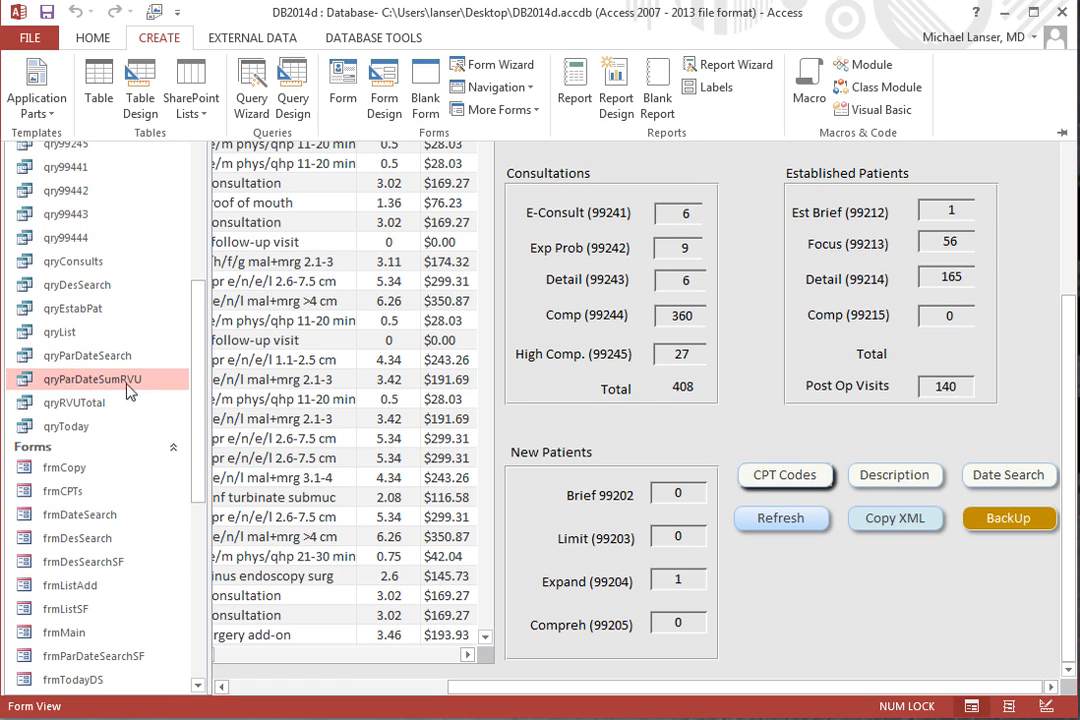
pyautogui.click(578, 92)
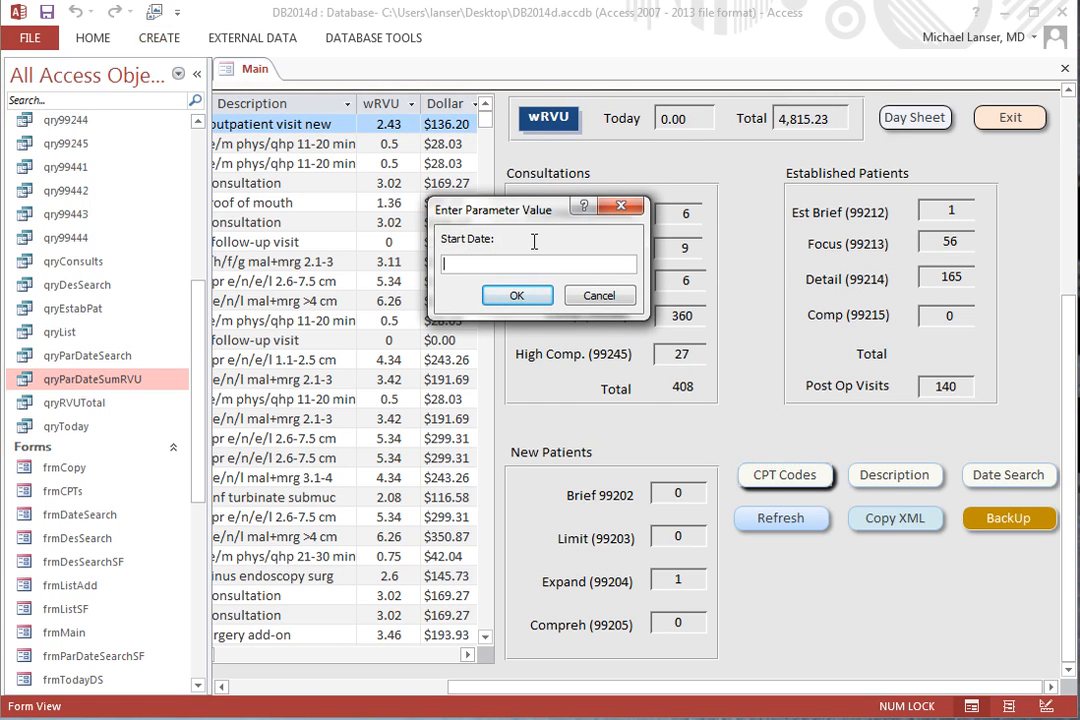
pyautogui.write('6/6')
pyautogui.press('Return')
pyautogui.write('6/6')
pyautogui.press('Return')
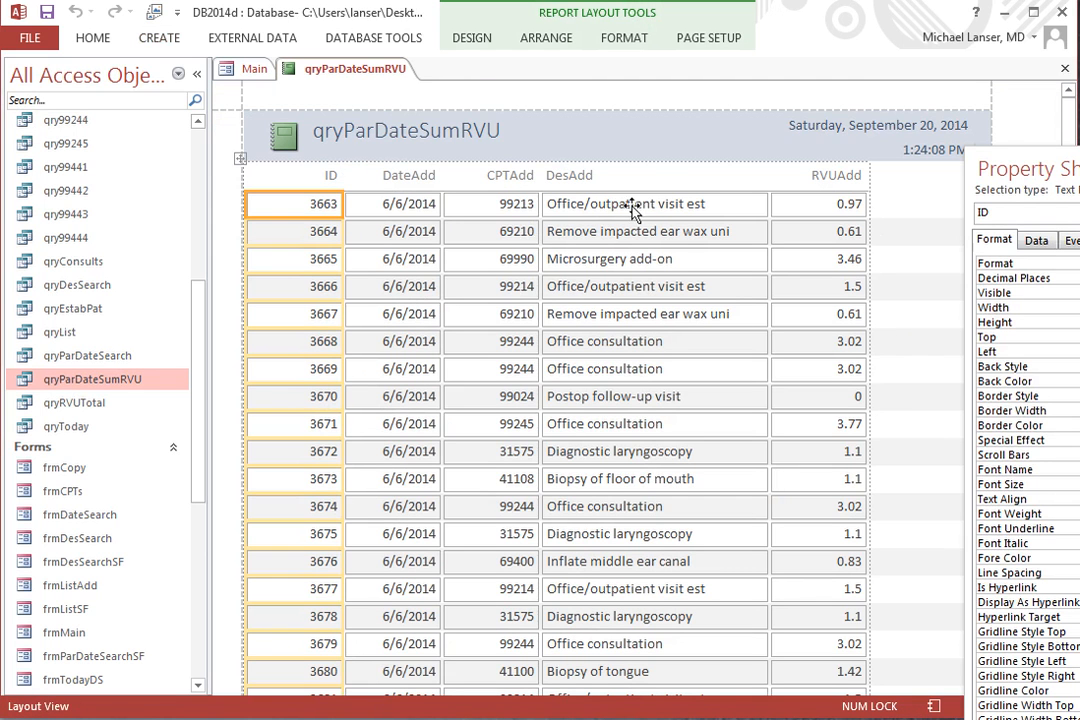
# Switch the new report to Design View and delete all of its controls.
pyautogui.moveTo(1062, 169); pyautogui.dragTo(1079, 174)
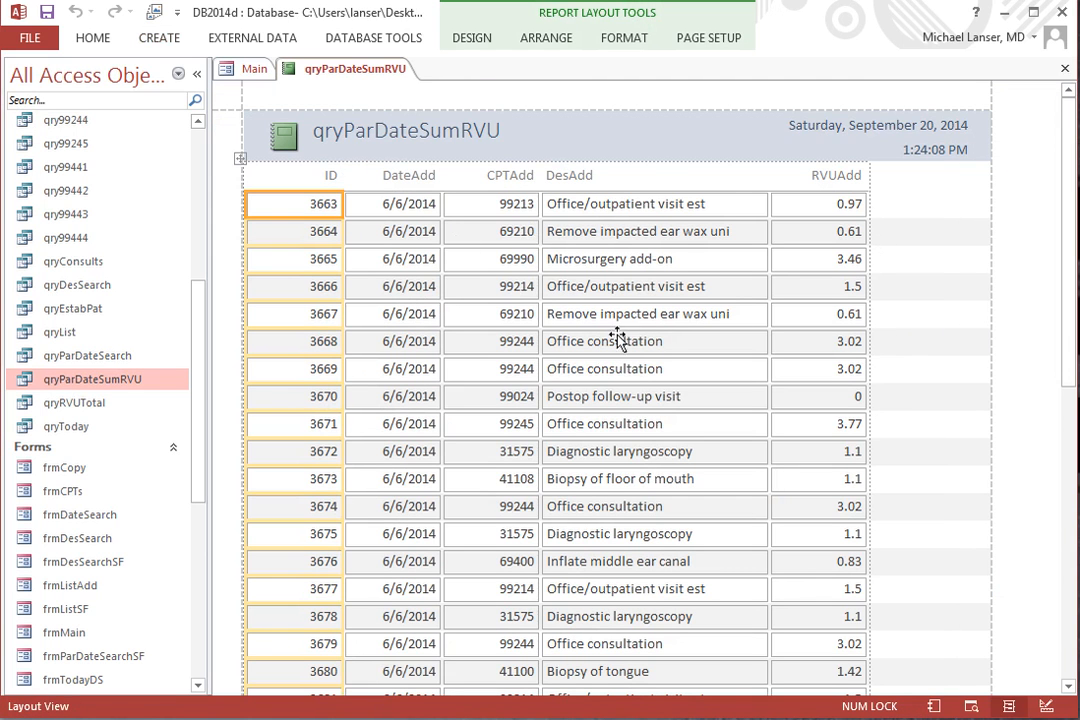
pyautogui.rightClick(365, 76)
pyautogui.click(409, 204)
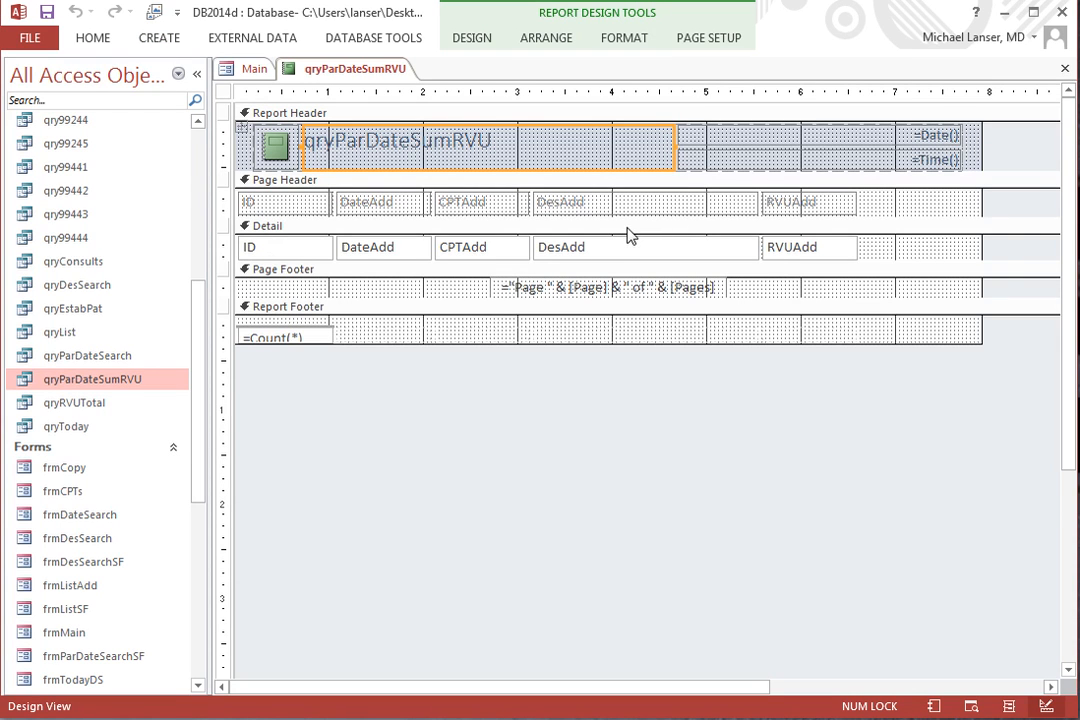
pyautogui.hotkey('ctrl', 'a')
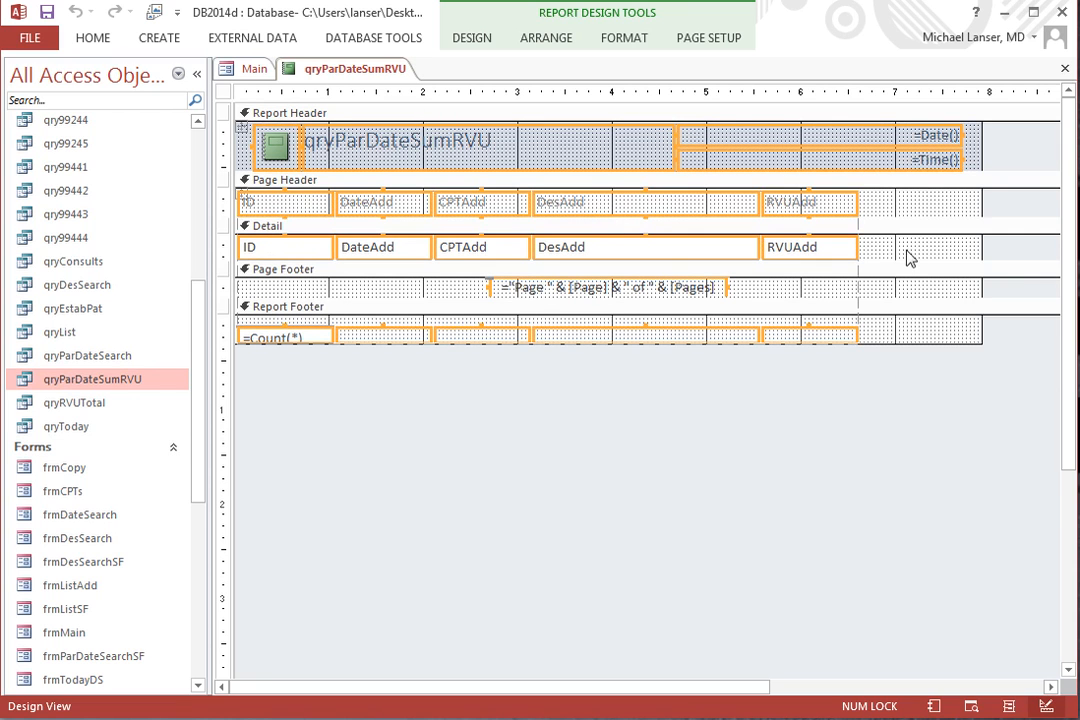
pyautogui.press('Delete')
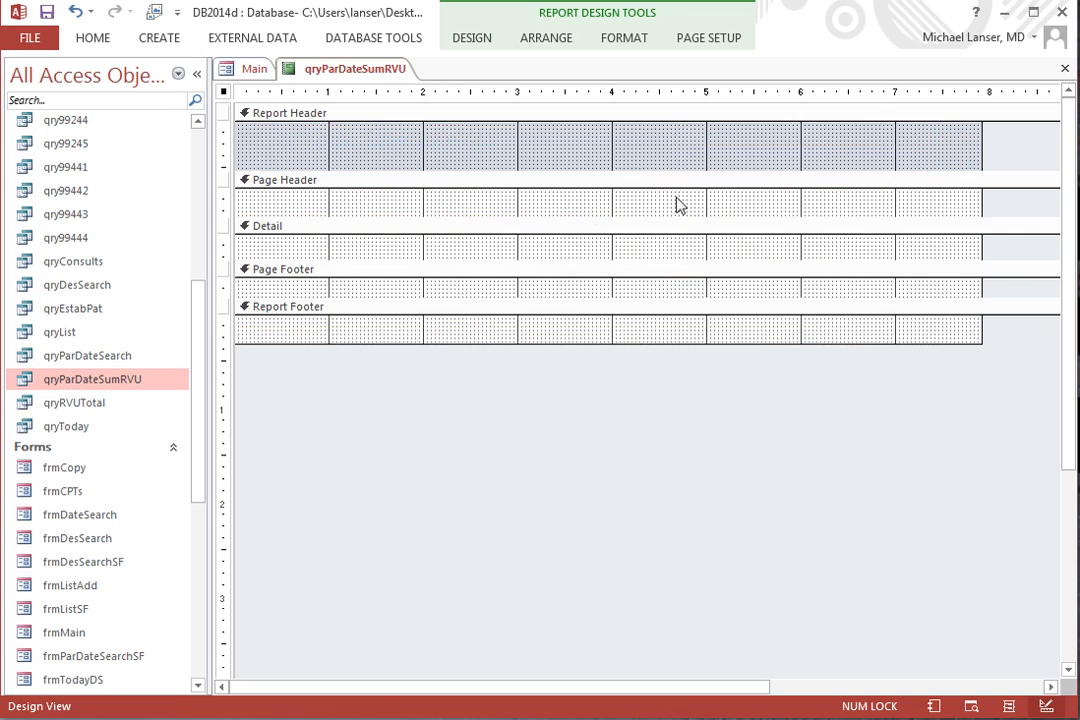
# Collapse every section below the Report Header, narrow the report to about 2.75 inches, and make the header about 1.46 inches high.
pyautogui.moveTo(906, 345)
pyautogui.mouseDown()
pyautogui.moveTo(931, 296)
pyautogui.moveTo(940, 234)
pyautogui.moveTo(950, 237)
pyautogui.moveTo(940, 232)
pyautogui.mouseUp()
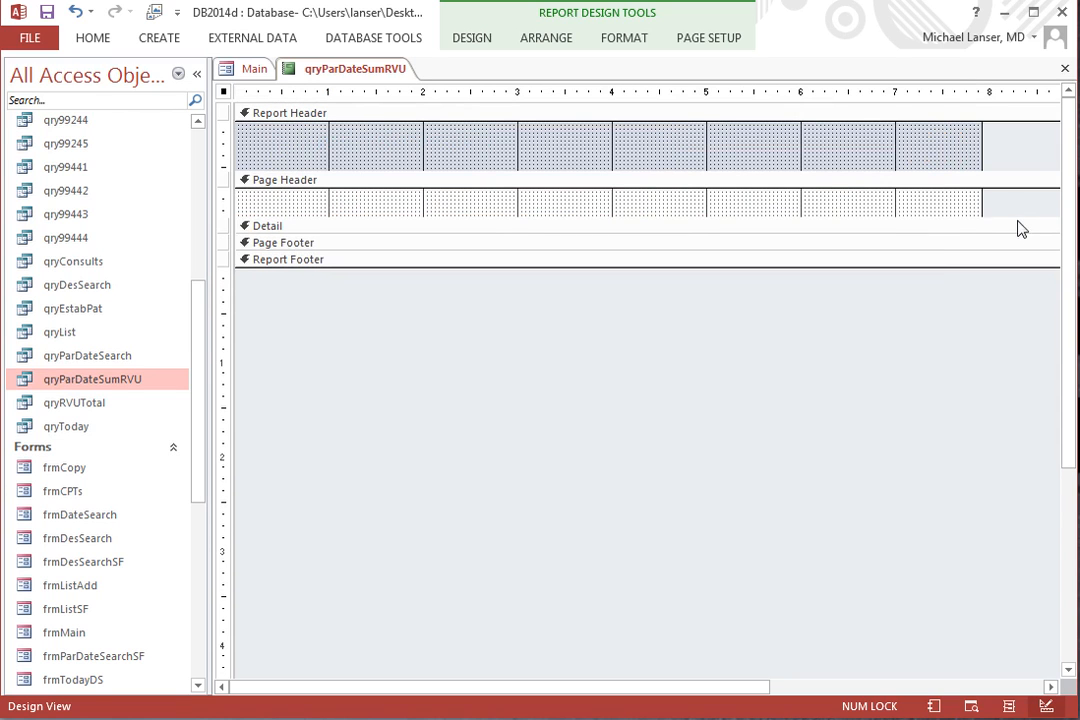
pyautogui.moveTo(1015, 216); pyautogui.dragTo(447, 157)
pyautogui.moveTo(371, 173); pyautogui.dragTo(364, 258)
pyautogui.moveTo(443, 177); pyautogui.dragTo(494, 178)
pyautogui.click(364, 115)
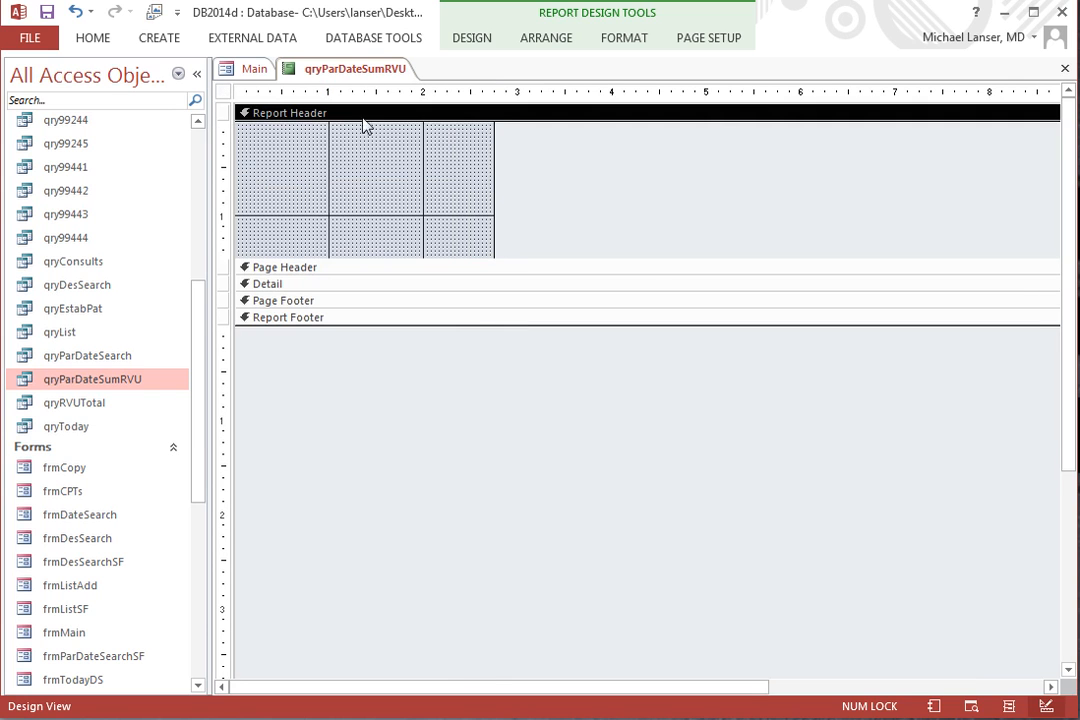
# Close the Main form, leaving the report design open.
pyautogui.click(254, 70)
pyautogui.rightClick(256, 75)
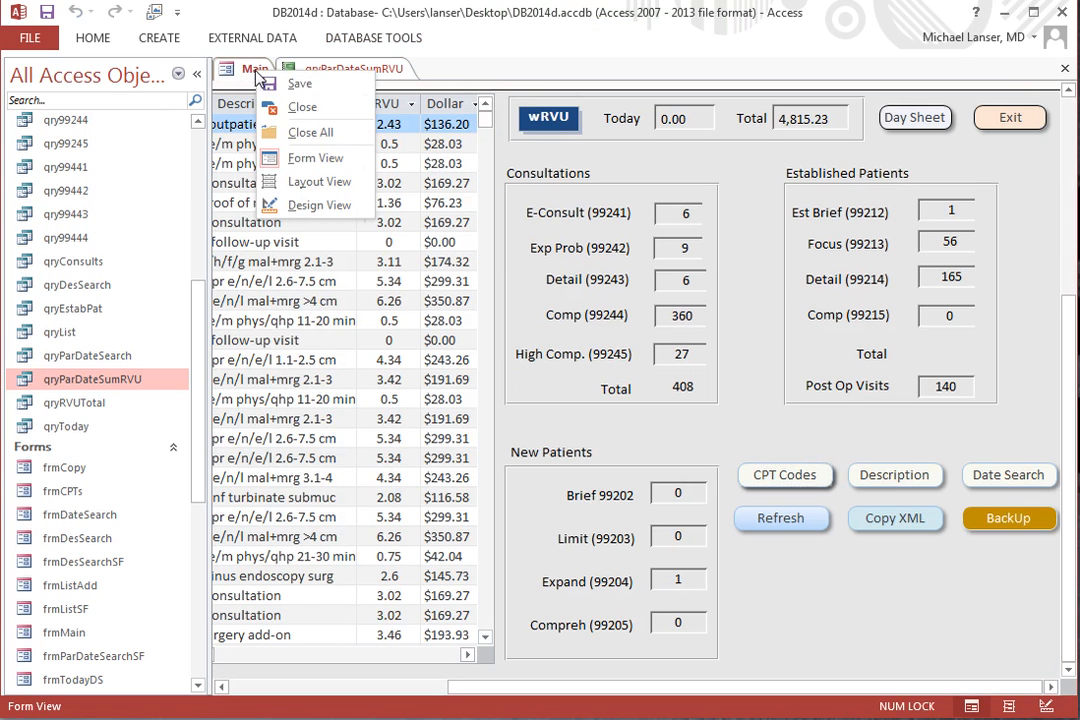
pyautogui.click(292, 41)
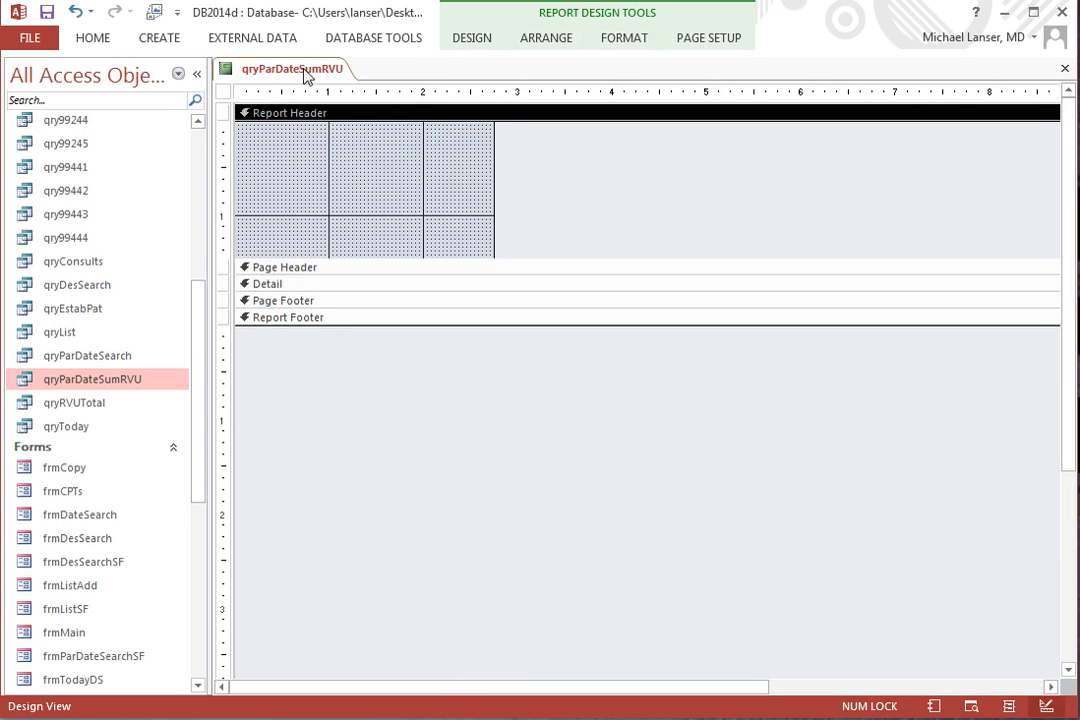
# Add an unbound text box to the middle of the Report Header.
pyautogui.click(473, 40)
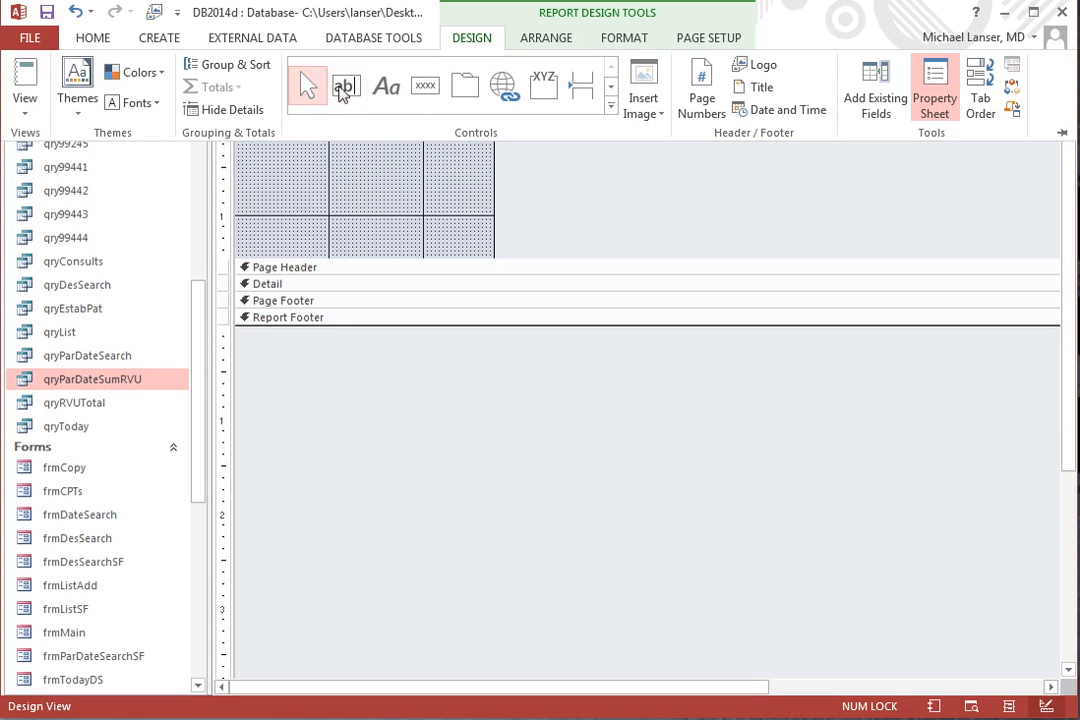
pyautogui.click(345, 87)
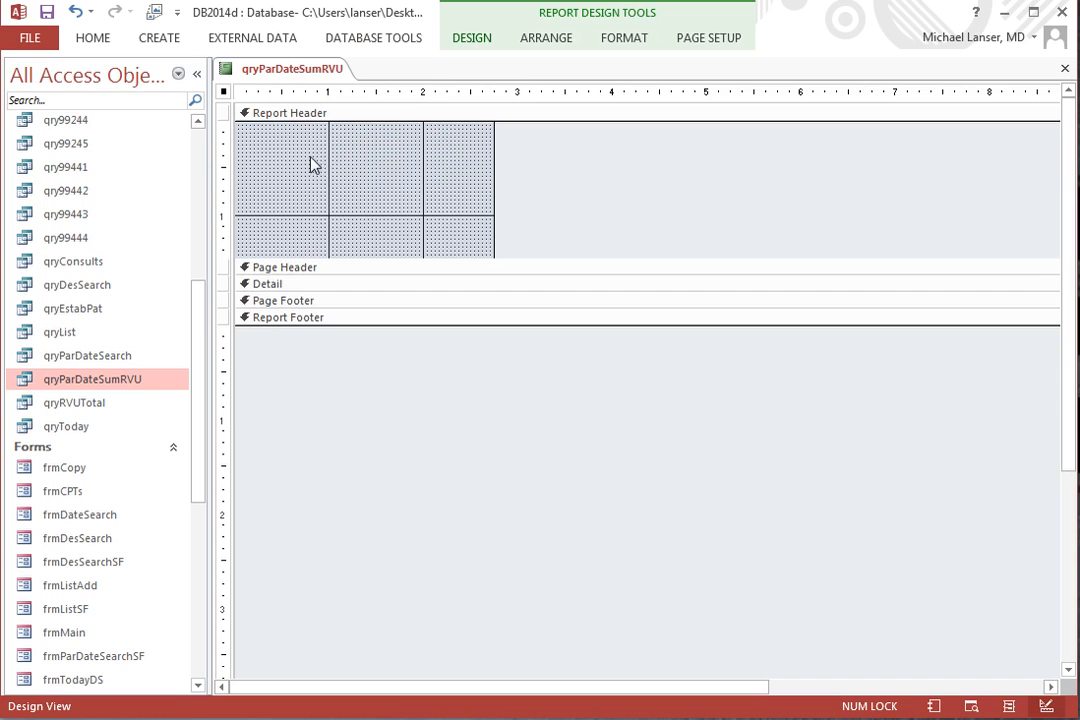
pyautogui.click(359, 177)
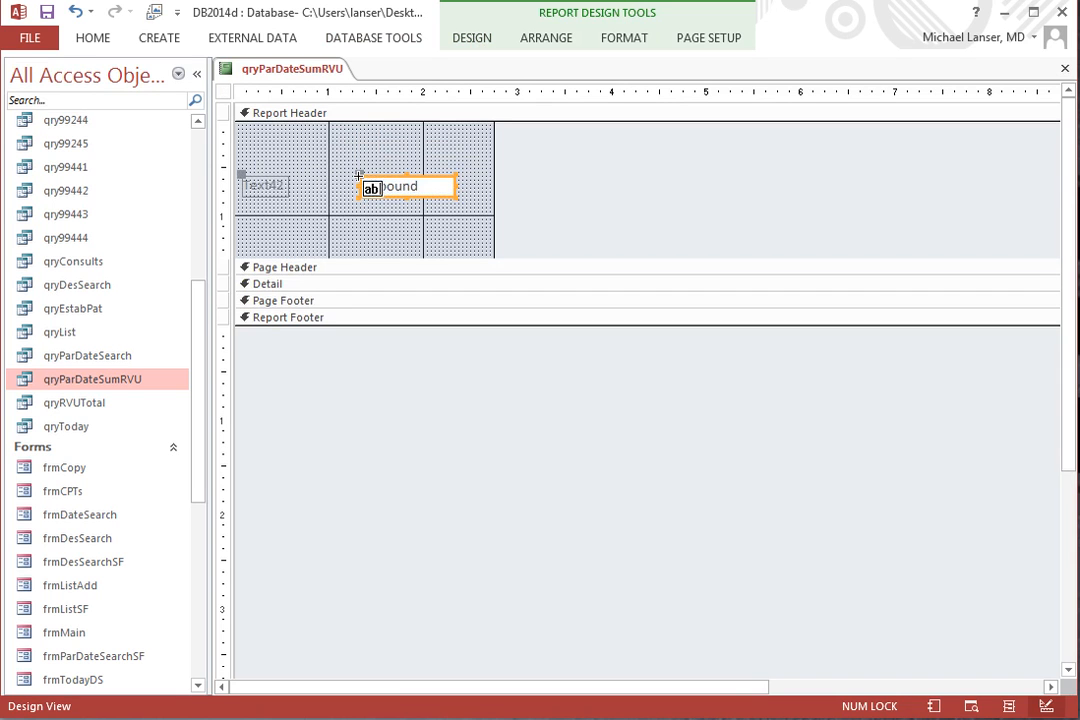
# Show the Property Sheet beside the design grid and delete the label attached to the text box.
pyautogui.press('F4')
pyautogui.moveTo(1000, 198); pyautogui.dragTo(540, 138)
pyautogui.click(275, 212)
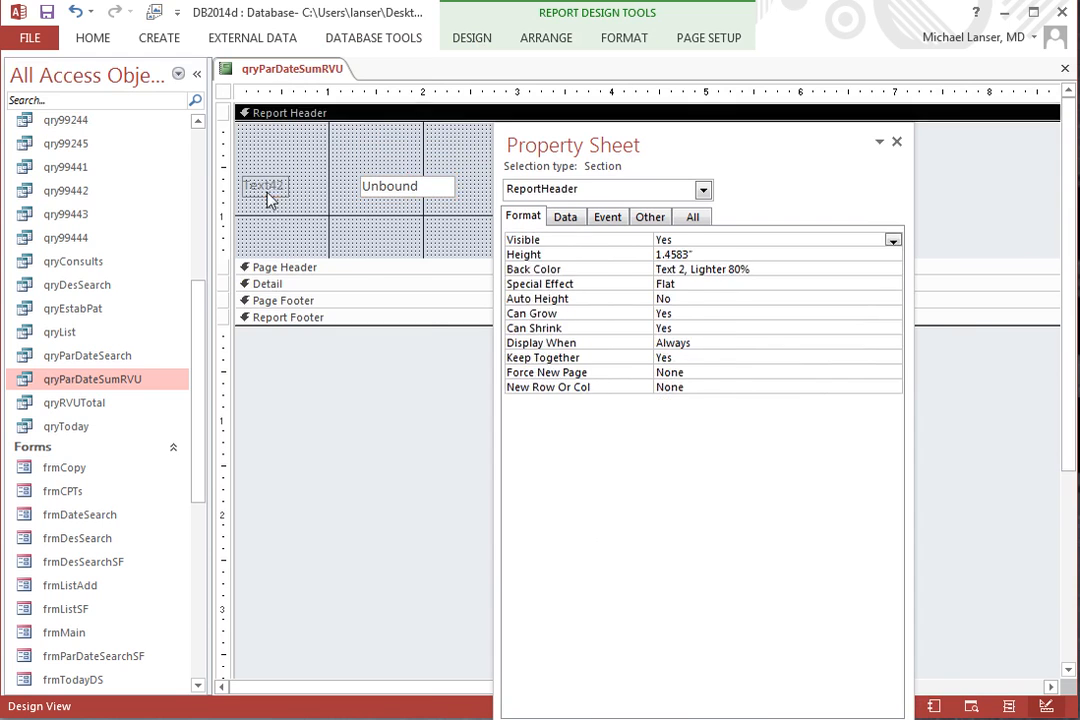
pyautogui.click(268, 188)
pyautogui.rightClick(268, 192)
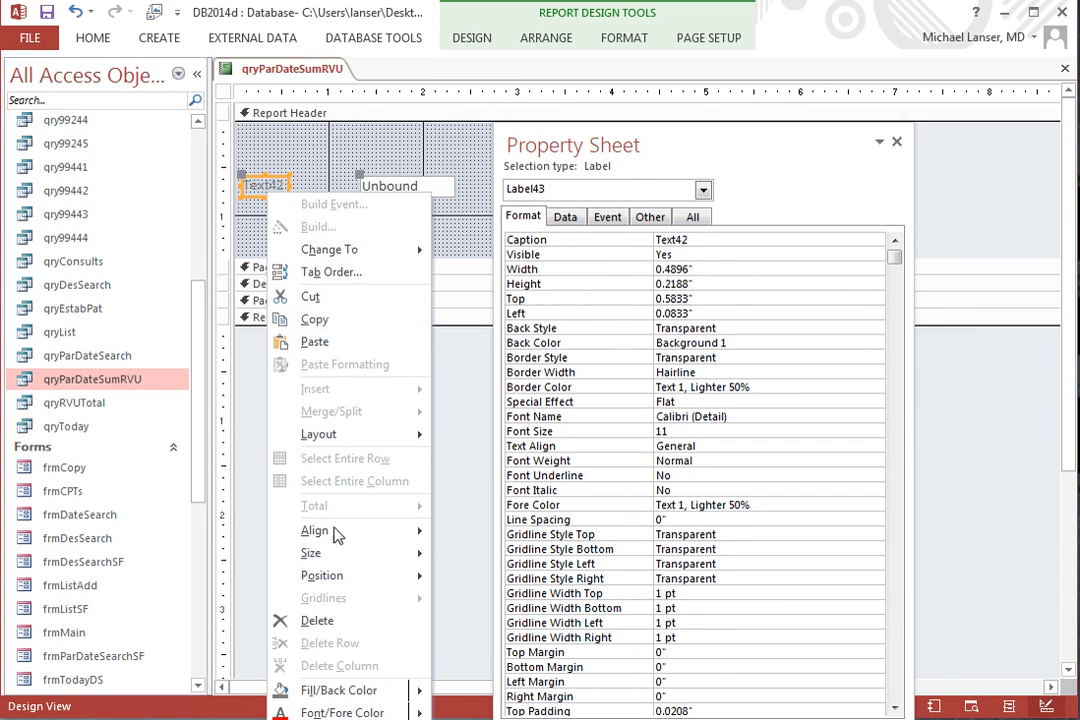
pyautogui.click(284, 621)
# Reposition the text box to about 0.67 inches left and 0.46 inches top, and name it txtSumRVU.
pyautogui.click(395, 187)
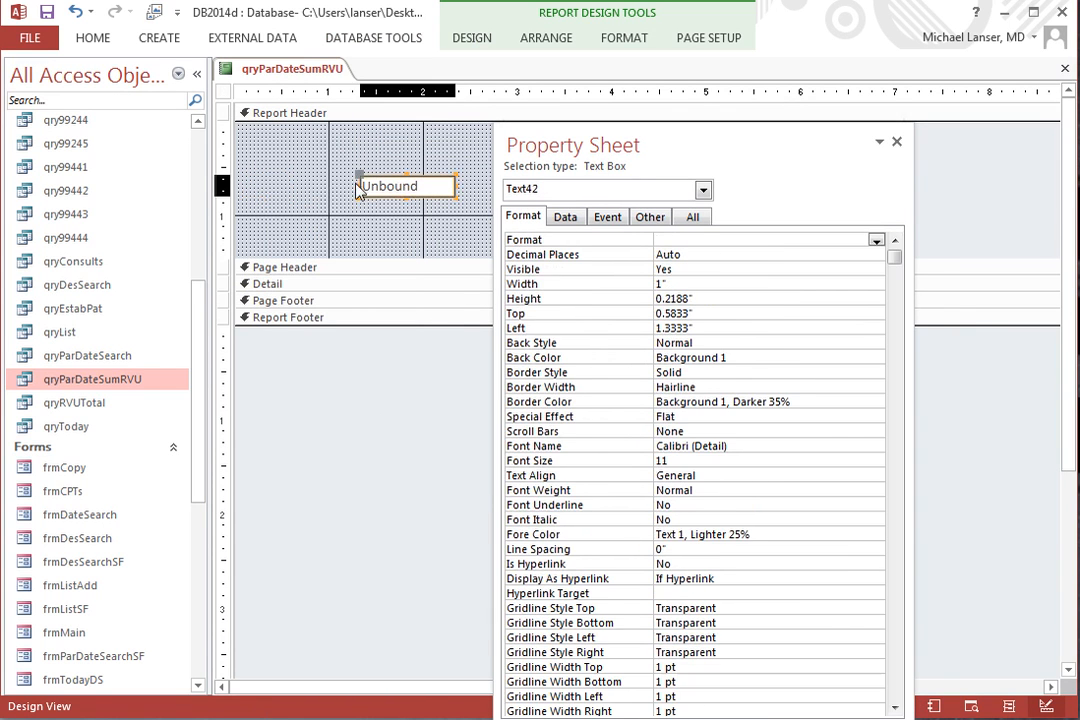
pyautogui.moveTo(337, 172); pyautogui.dragTo(297, 162)
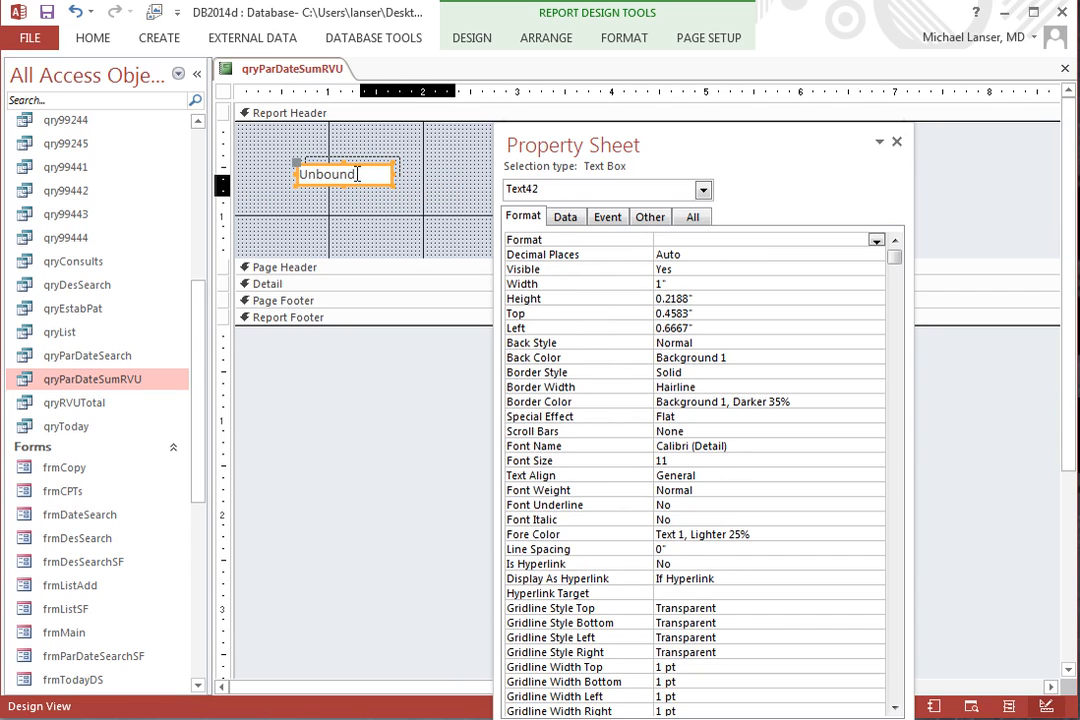
pyautogui.click(649, 217)
pyautogui.click(625, 238)
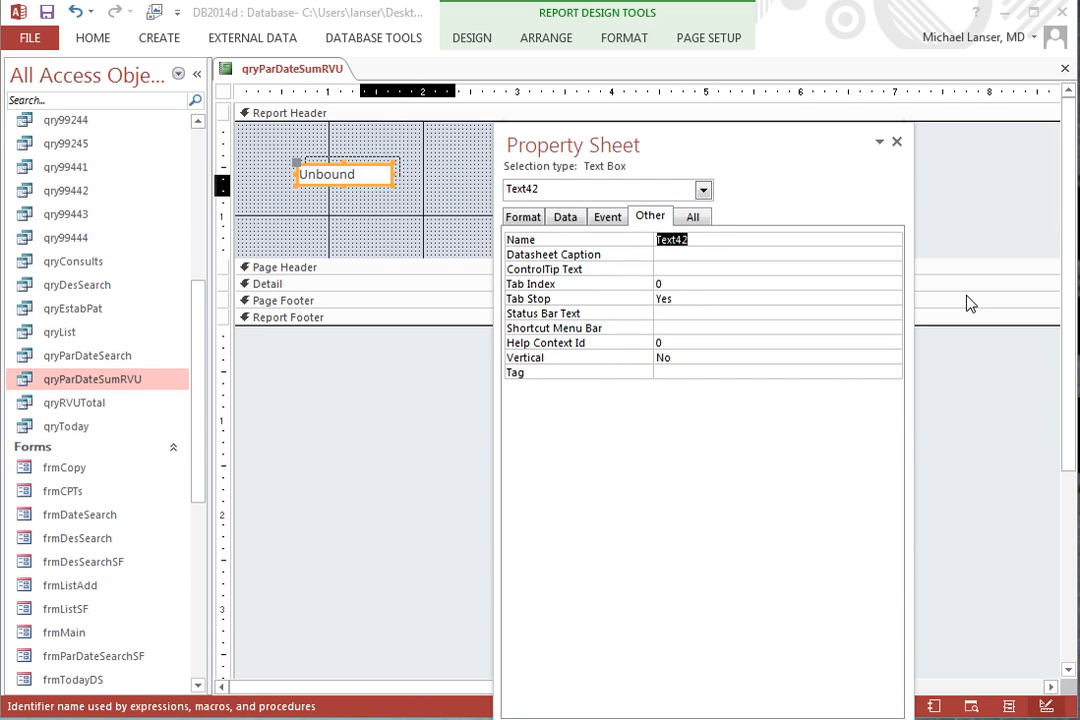
pyautogui.write('txtSumRVU')
pyautogui.click(818, 300)
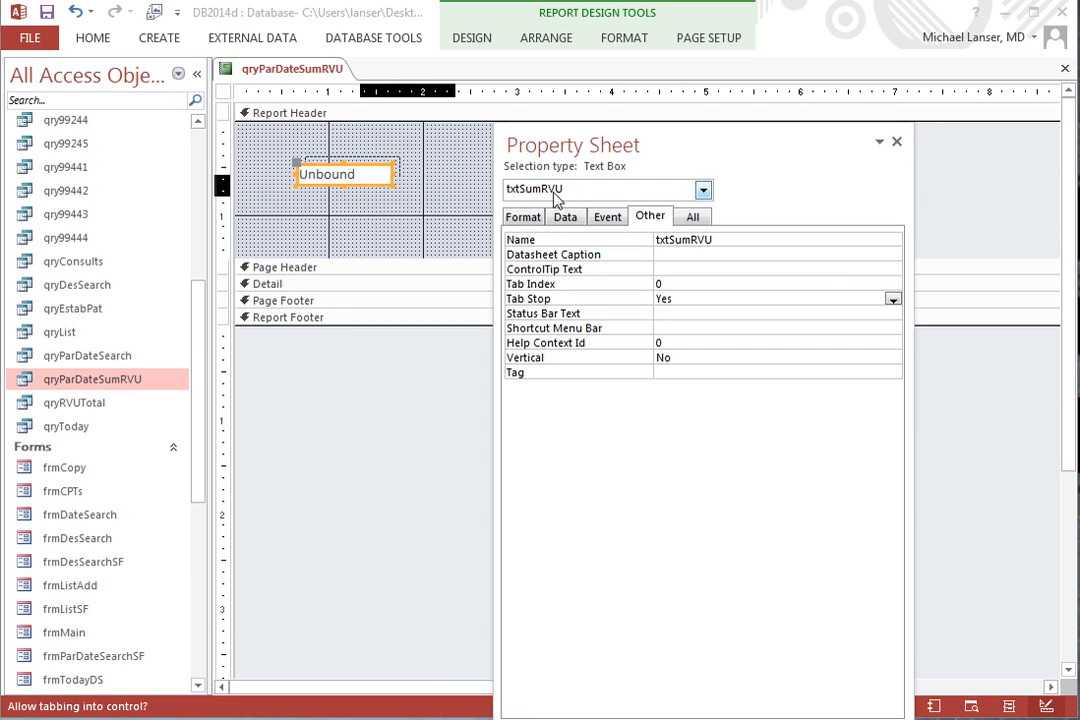
# Set the Detail section's back color to Background 2.
pyautogui.click(703, 190)
pyautogui.click(537, 211)
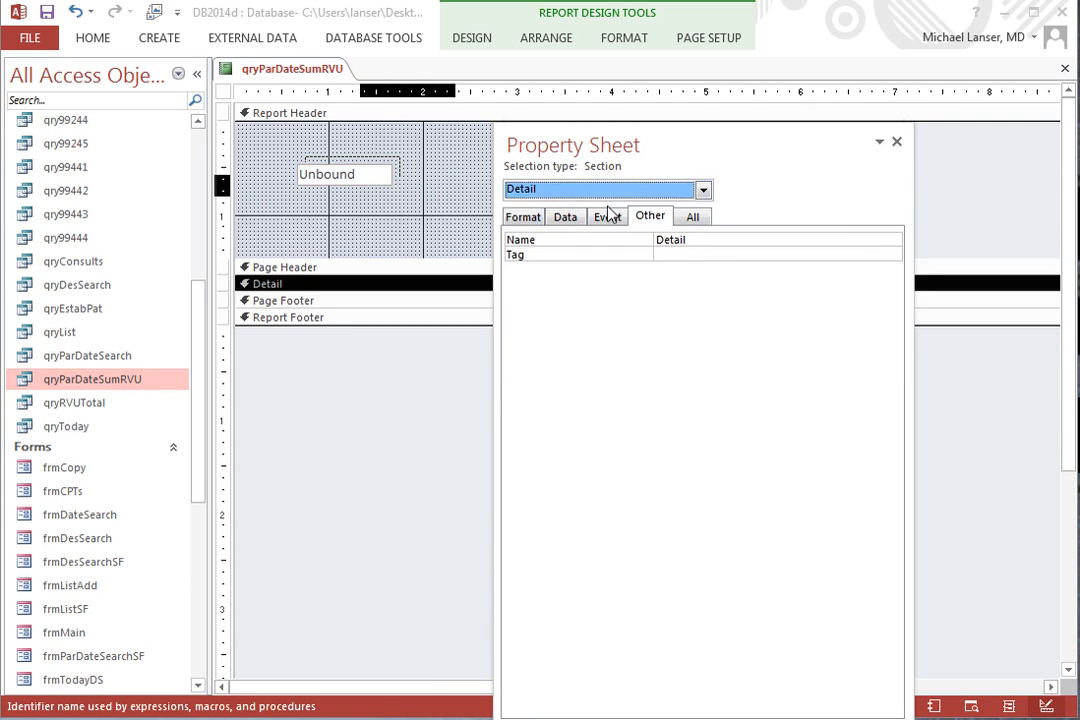
pyautogui.click(531, 228)
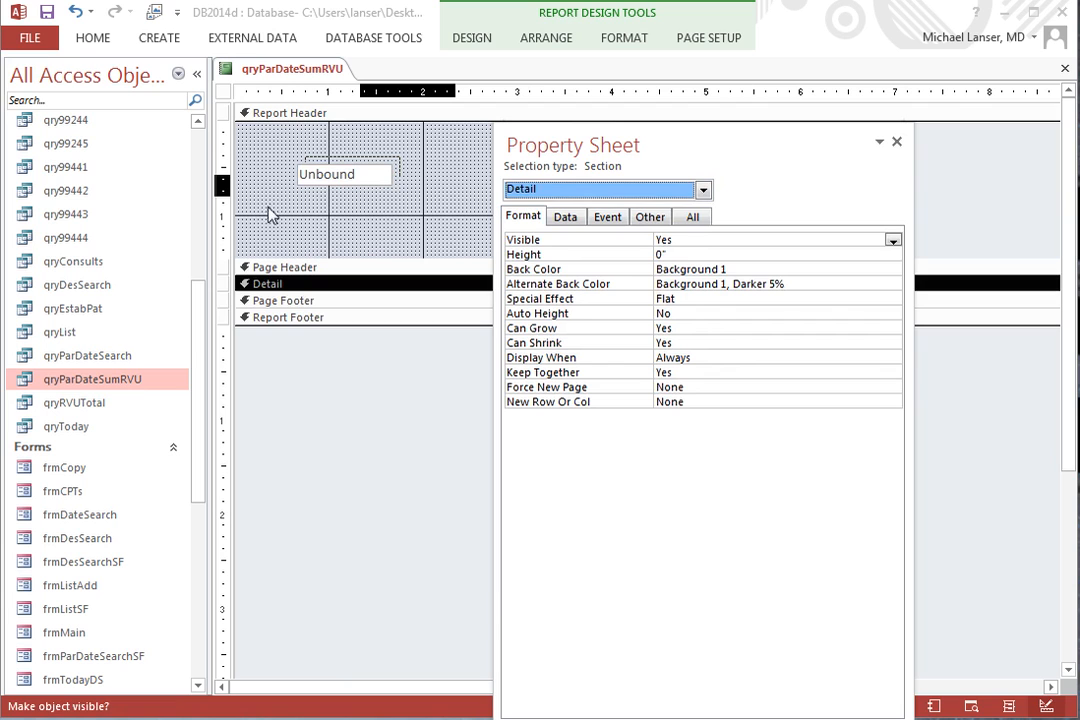
pyautogui.click(849, 266)
pyautogui.click(877, 270)
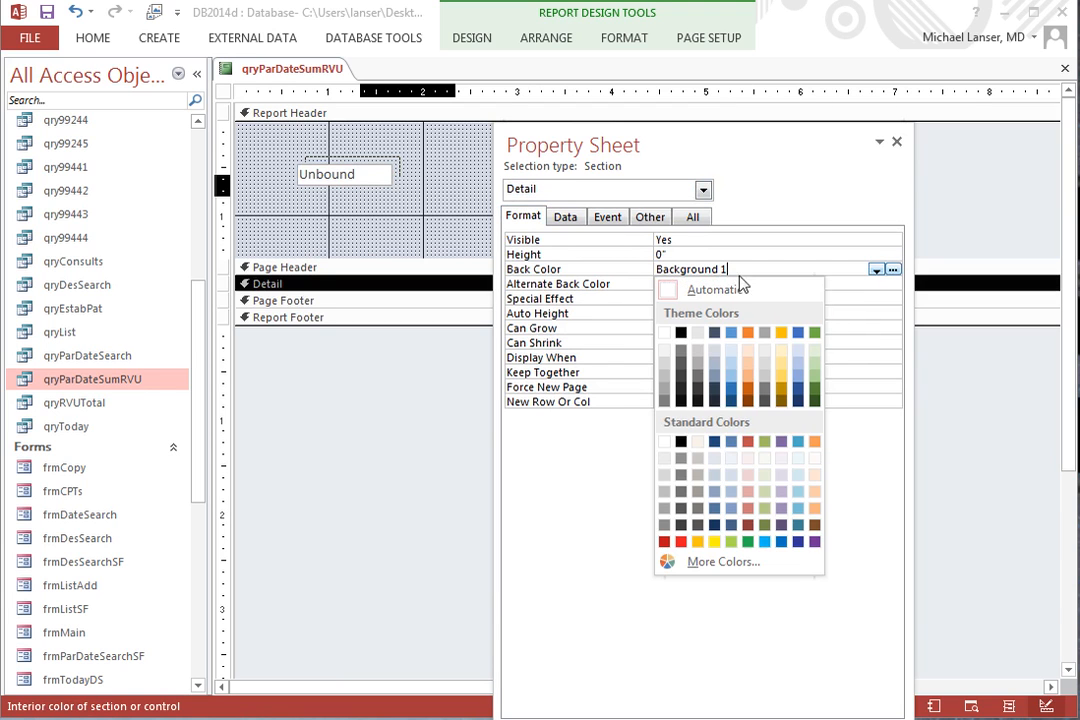
pyautogui.click(699, 337)
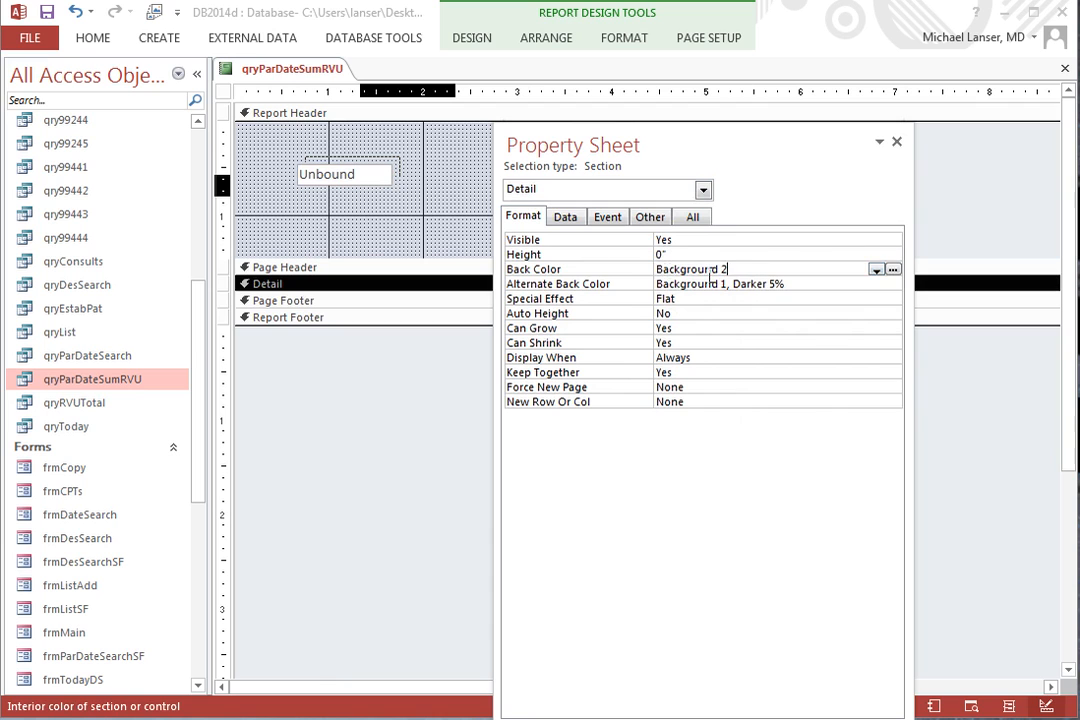
# Copy the Detail section's back color, Background 2, and apply it to the Page Footer section.
pyautogui.moveTo(727, 270); pyautogui.dragTo(656, 270)
pyautogui.rightClick(686, 272)
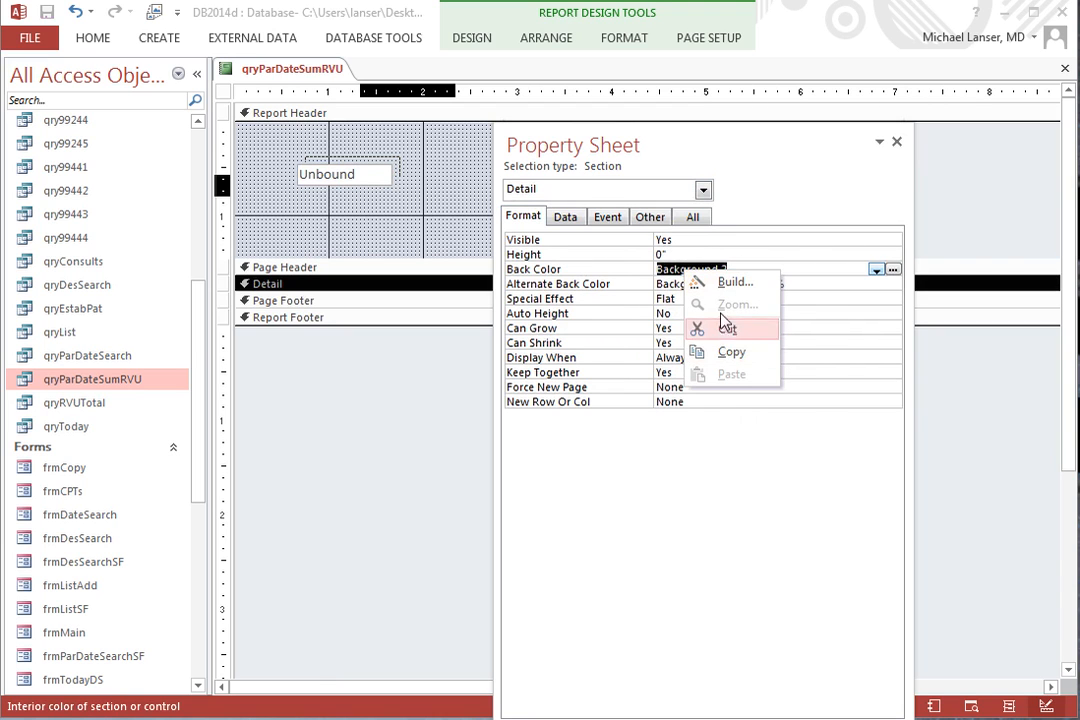
pyautogui.click(738, 352)
pyautogui.click(776, 284)
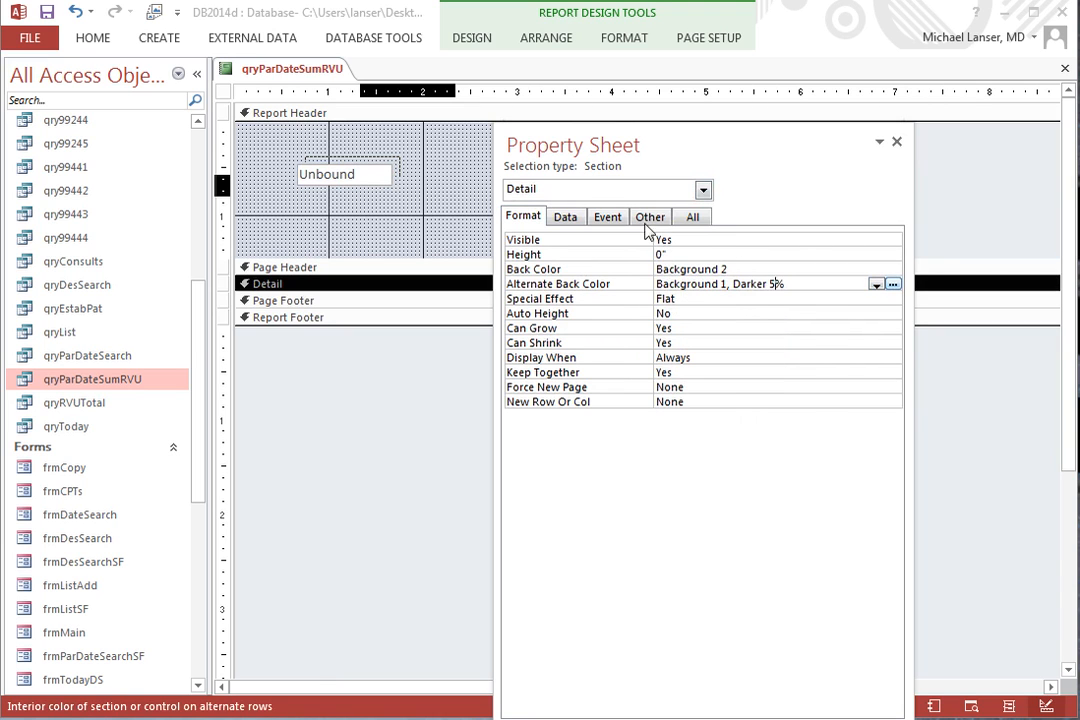
pyautogui.click(703, 189)
pyautogui.click(555, 219)
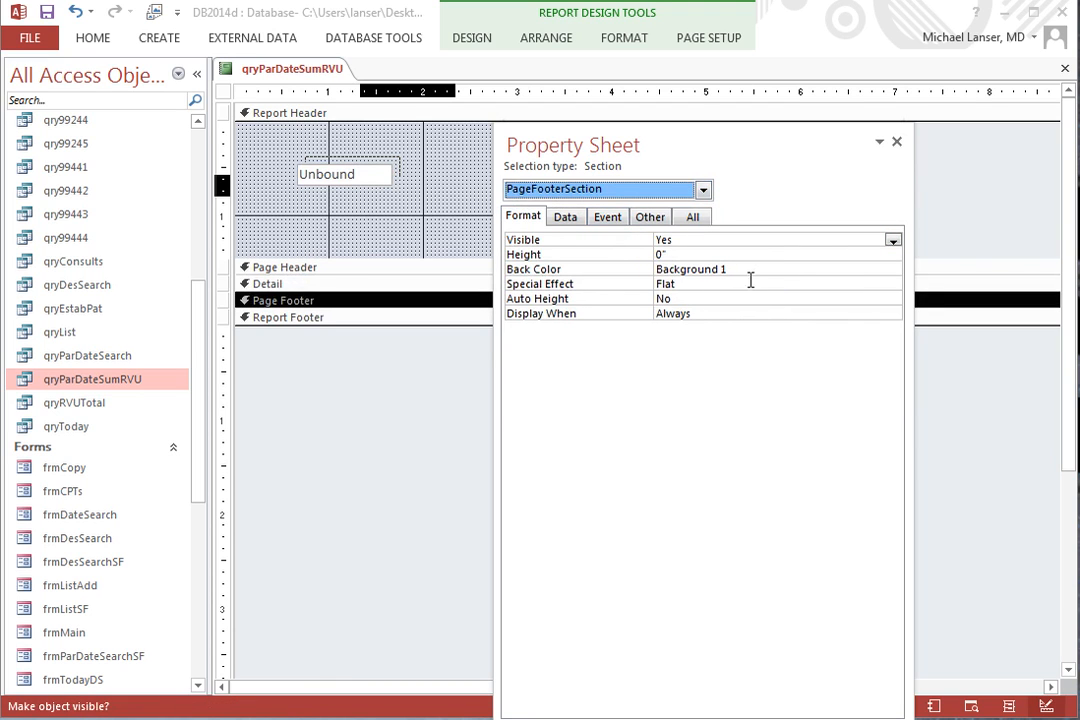
pyautogui.click(610, 270)
pyautogui.rightClick(688, 270)
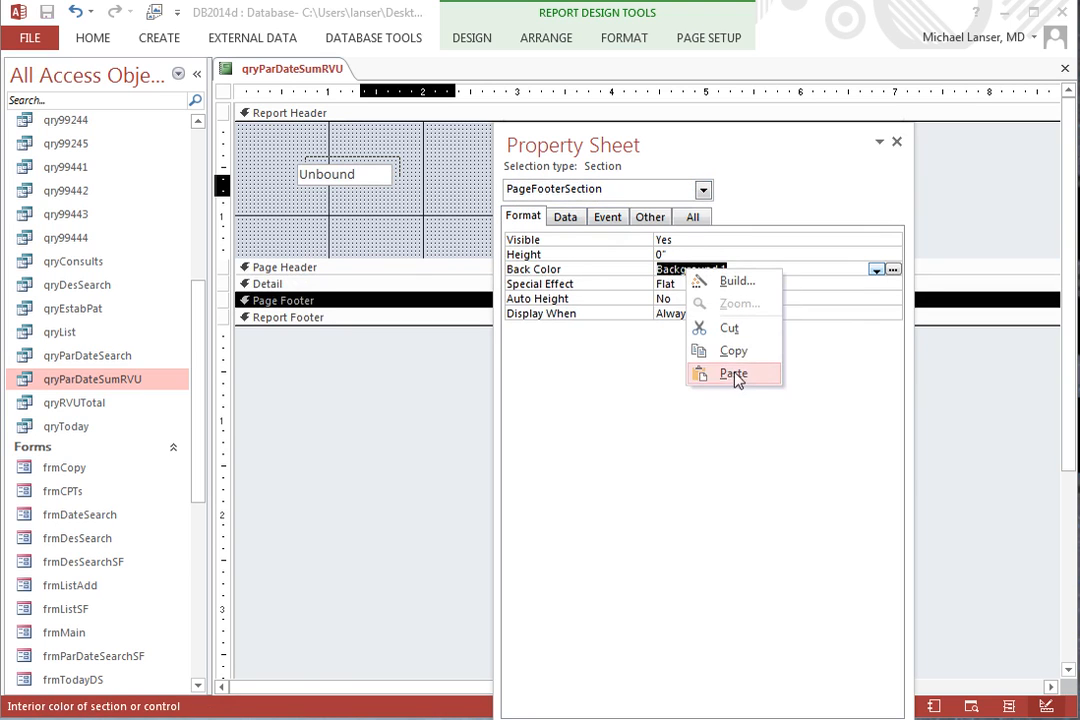
pyautogui.click(735, 375)
pyautogui.click(757, 298)
# Set the Page Header section's back color to the copied Background 2 value.
pyautogui.click(703, 189)
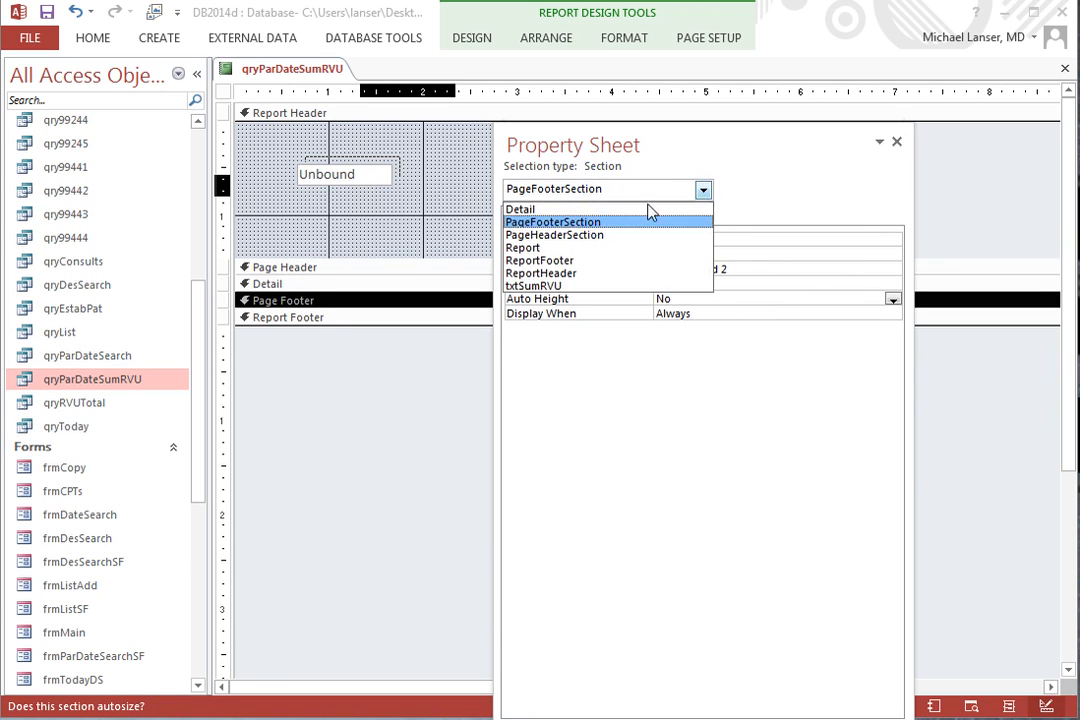
pyautogui.click(597, 236)
pyautogui.click(586, 268)
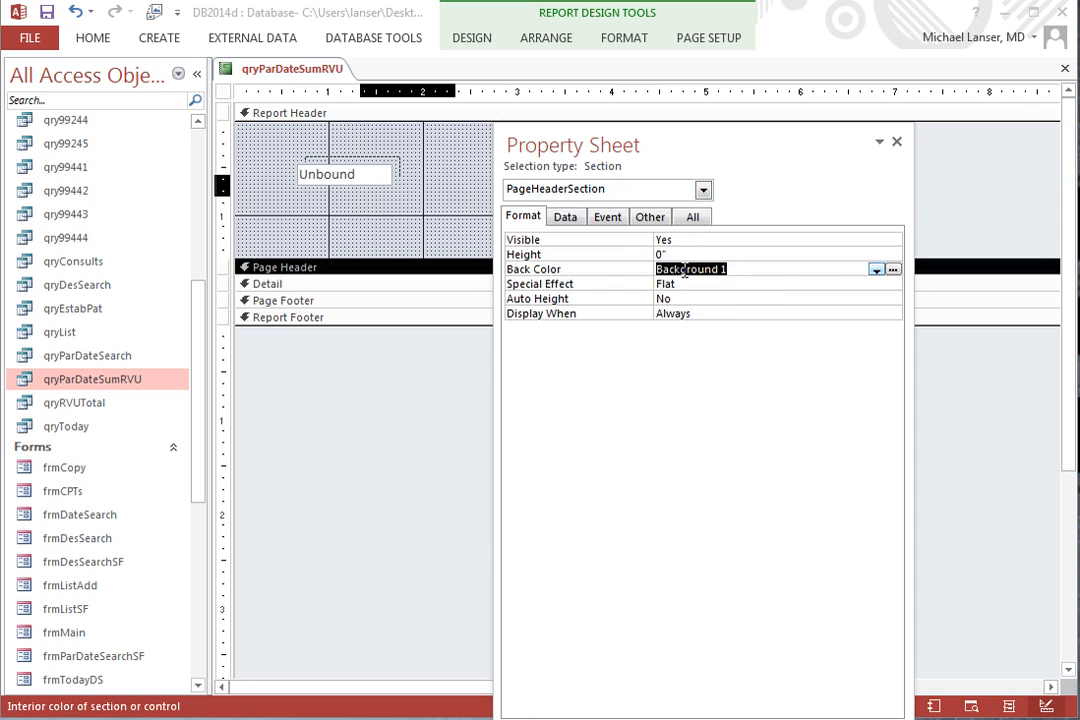
pyautogui.rightClick(684, 270)
pyautogui.click(730, 376)
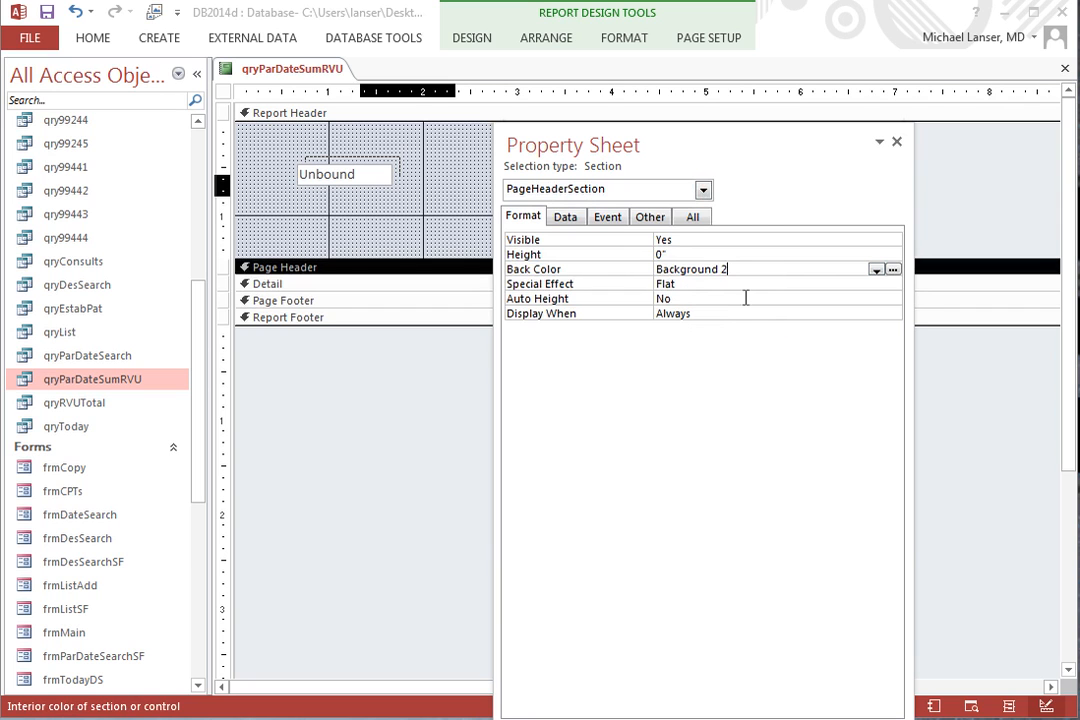
# Give the report the caption Date Search.
pyautogui.click(703, 190)
pyautogui.click(630, 247)
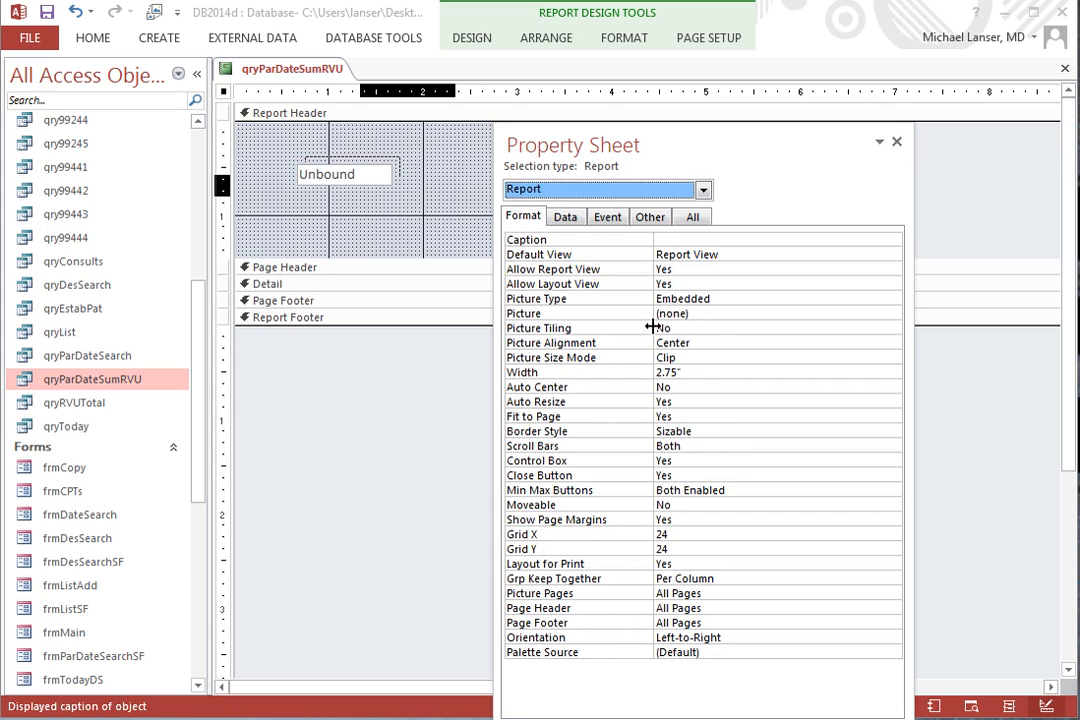
pyautogui.click(680, 241)
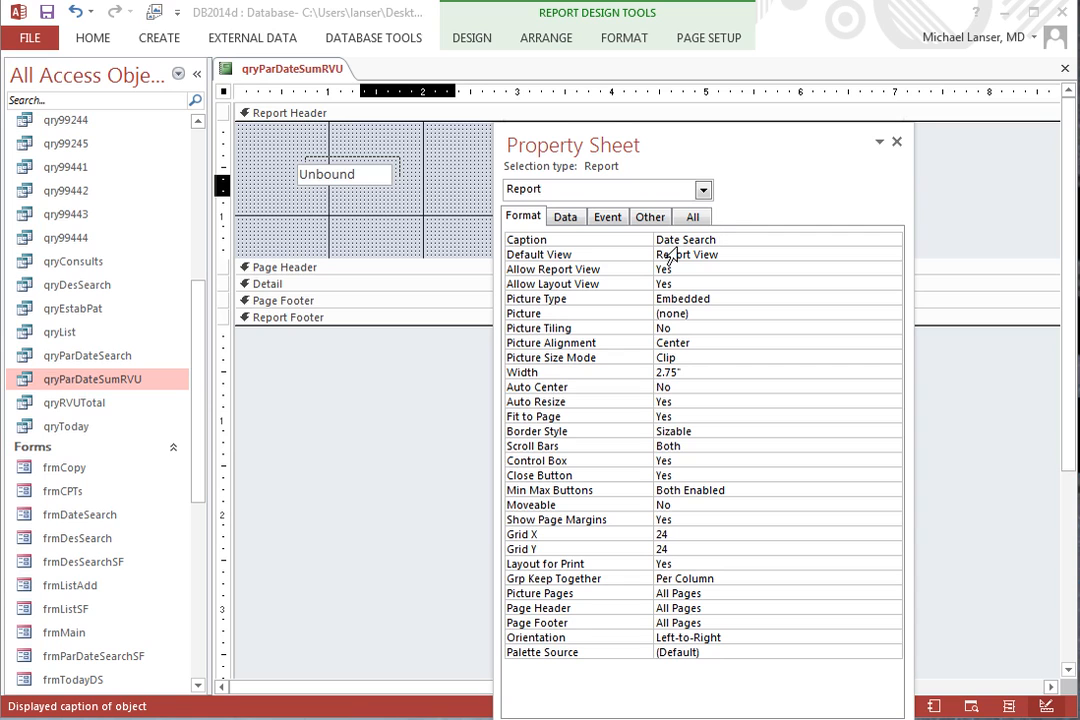
pyautogui.click(741, 283)
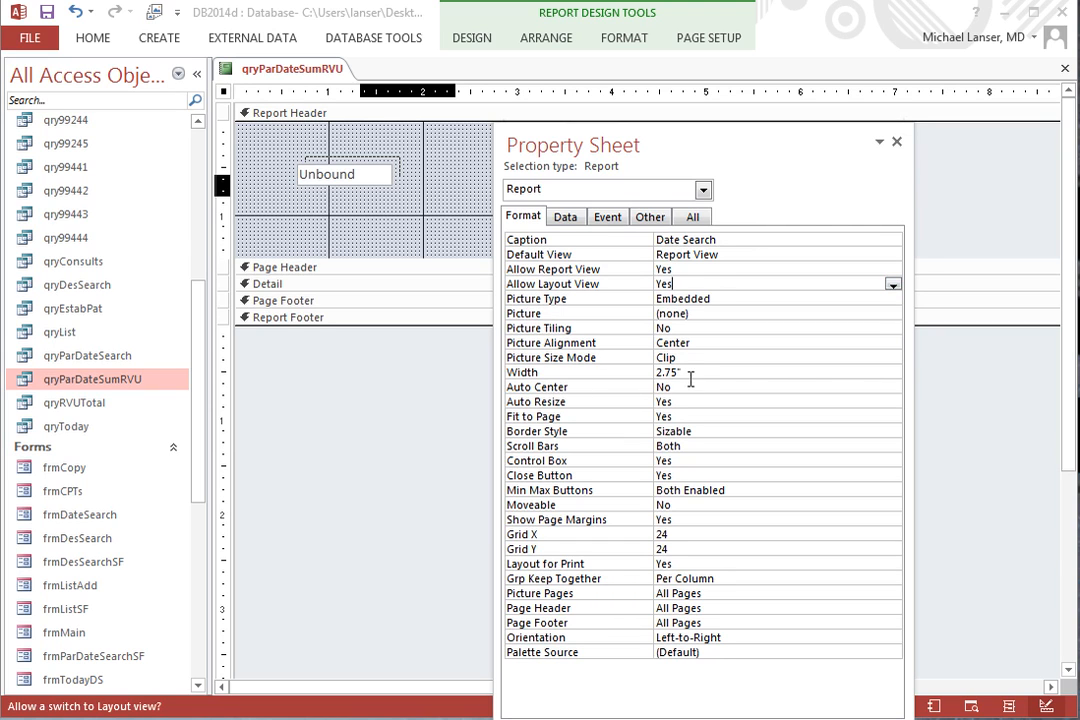
# Set the report's Auto Center property to Yes.
pyautogui.click(745, 386)
pyautogui.click(893, 389)
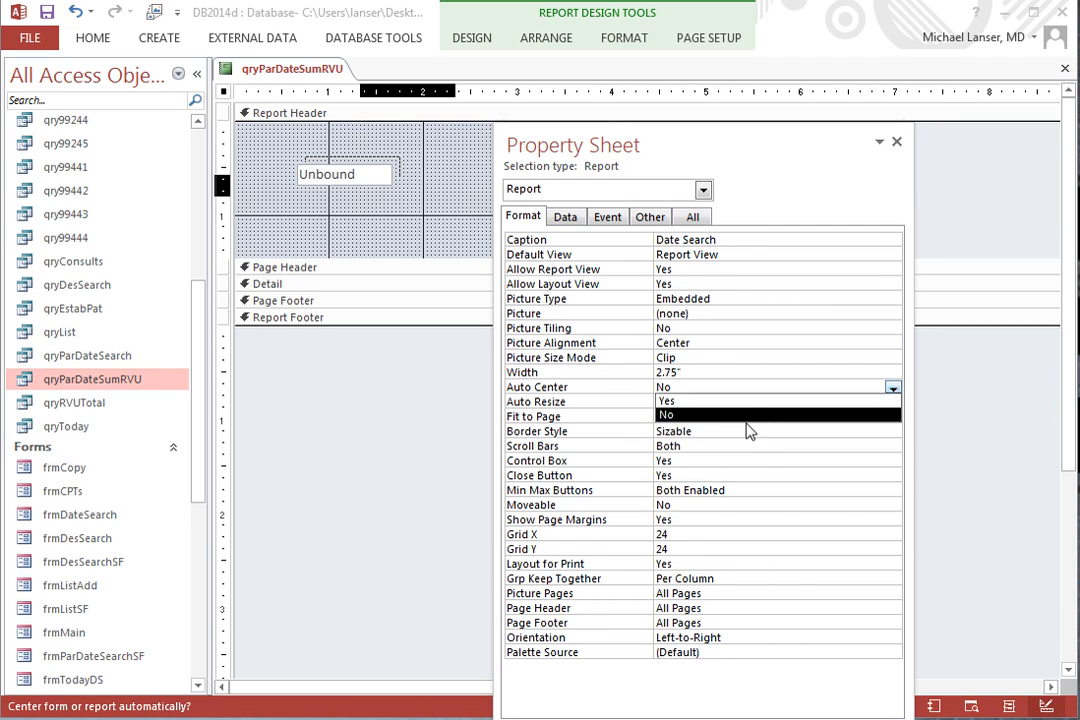
pyautogui.click(747, 422)
pyautogui.click(765, 401)
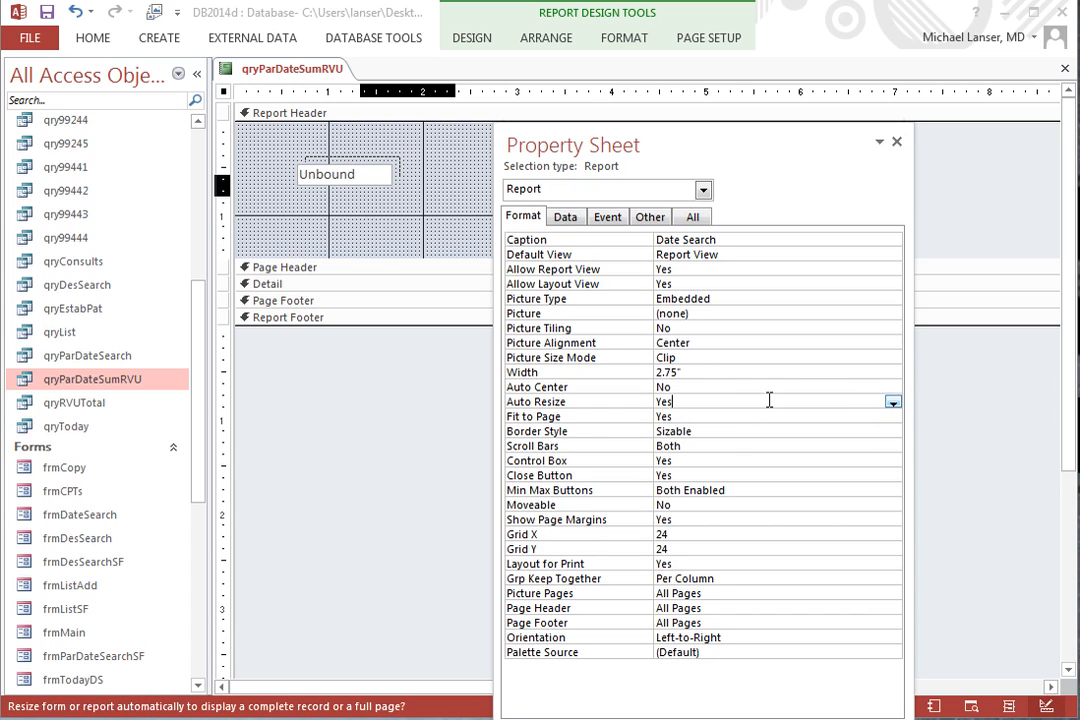
pyautogui.click(760, 387)
pyautogui.click(893, 389)
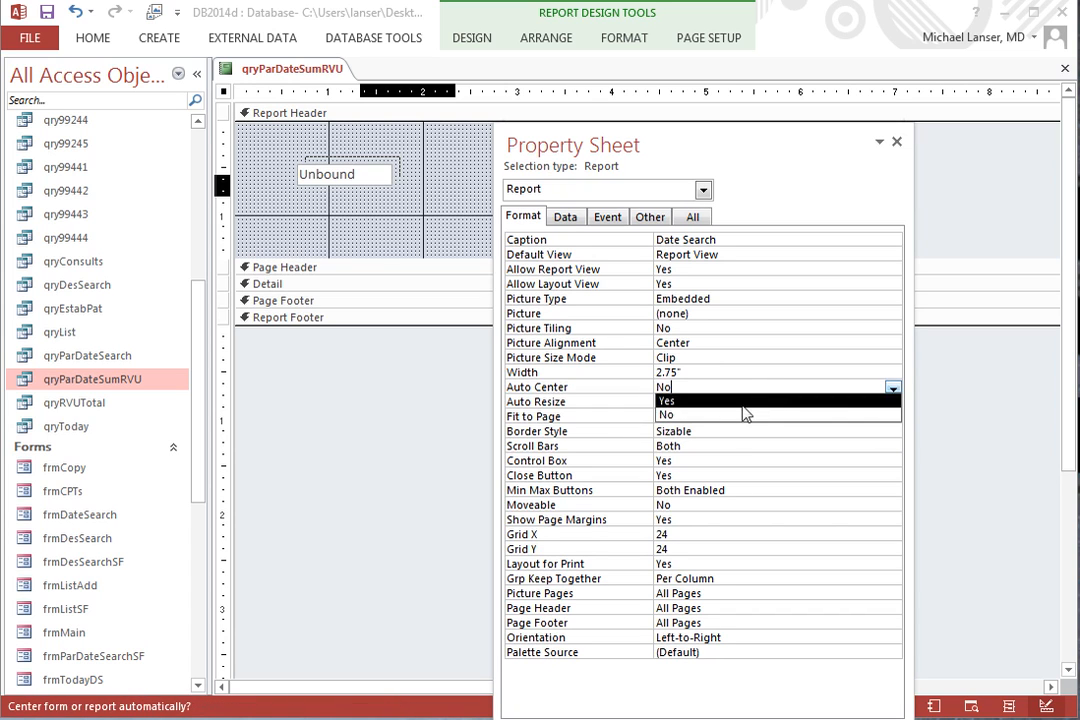
pyautogui.click(736, 401)
# Set the report's Auto Resize property to No.
pyautogui.click(729, 402)
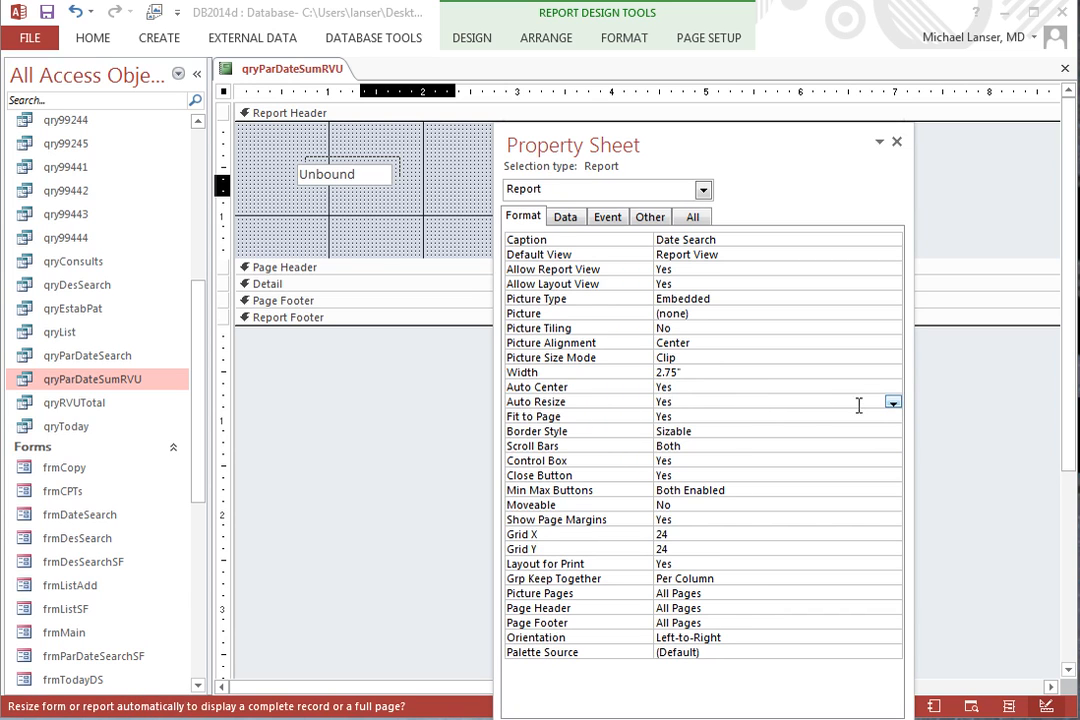
pyautogui.click(895, 404)
pyautogui.click(755, 431)
pyautogui.click(700, 431)
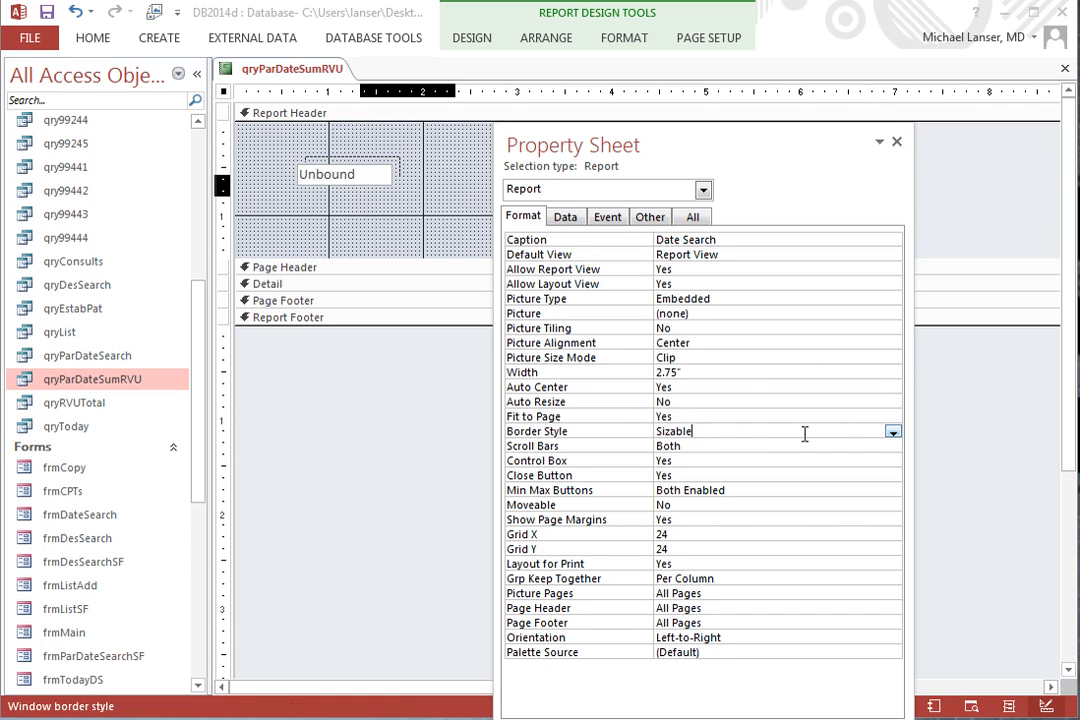
# Set the report's Scroll Bars property to Neither.
pyautogui.click(572, 448)
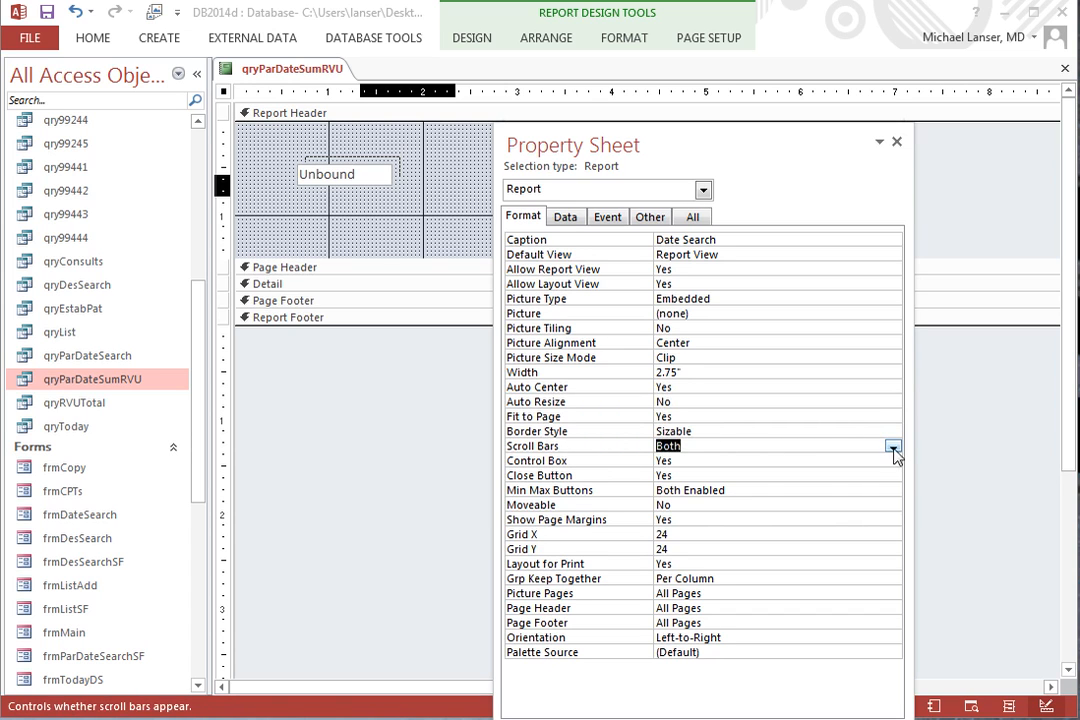
pyautogui.click(892, 448)
pyautogui.click(754, 460)
pyautogui.click(759, 460)
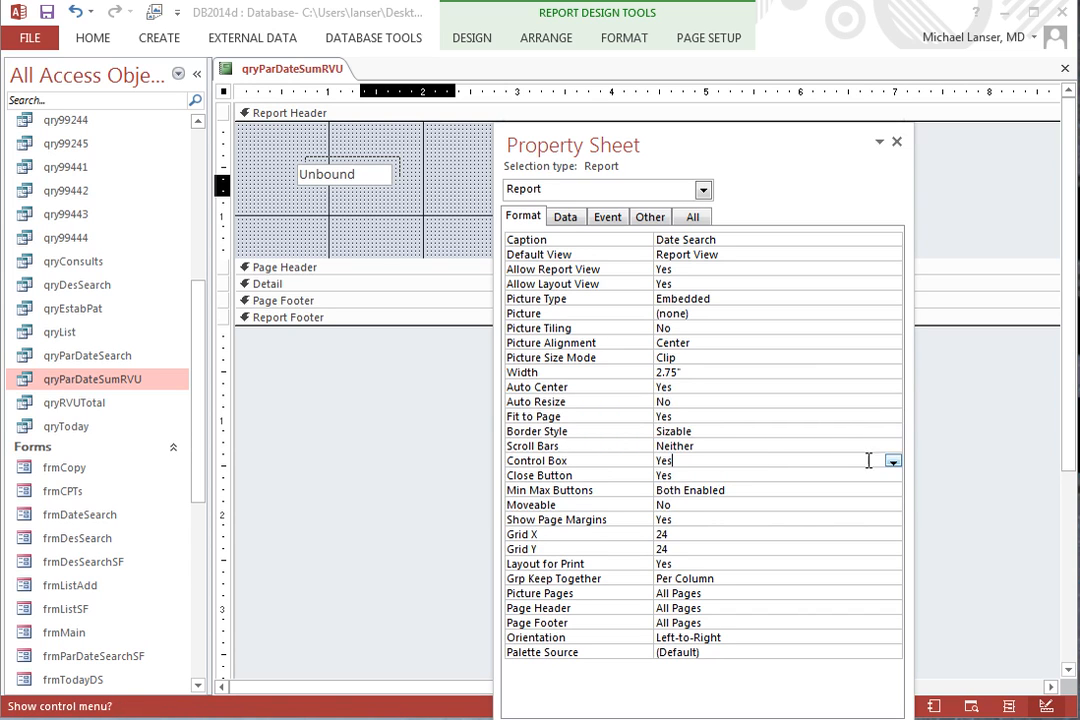
# Set both the Control Box and Close Button properties of the report to No.
pyautogui.click(891, 461)
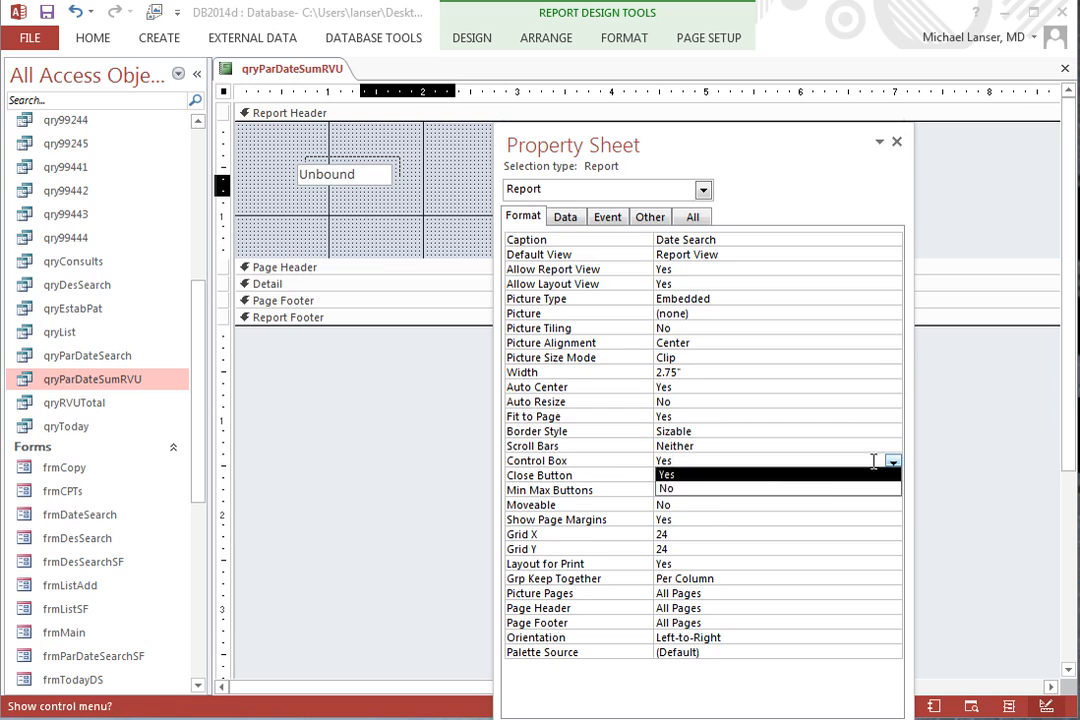
pyautogui.click(762, 489)
pyautogui.click(815, 477)
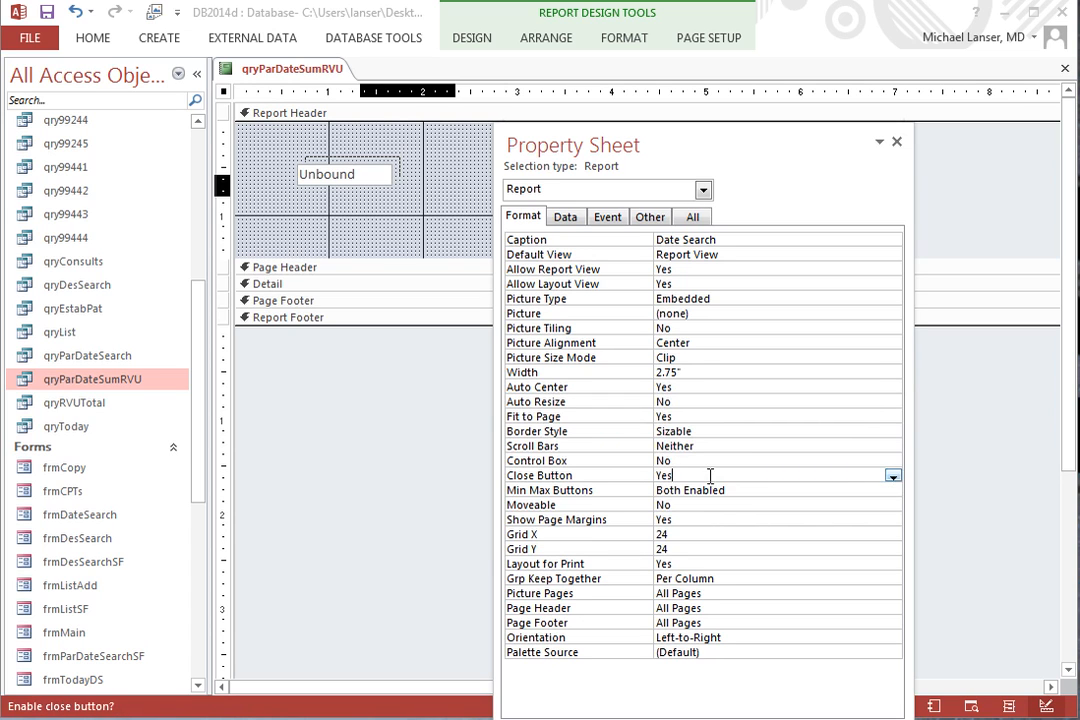
pyautogui.click(893, 477)
pyautogui.click(720, 516)
pyautogui.click(783, 563)
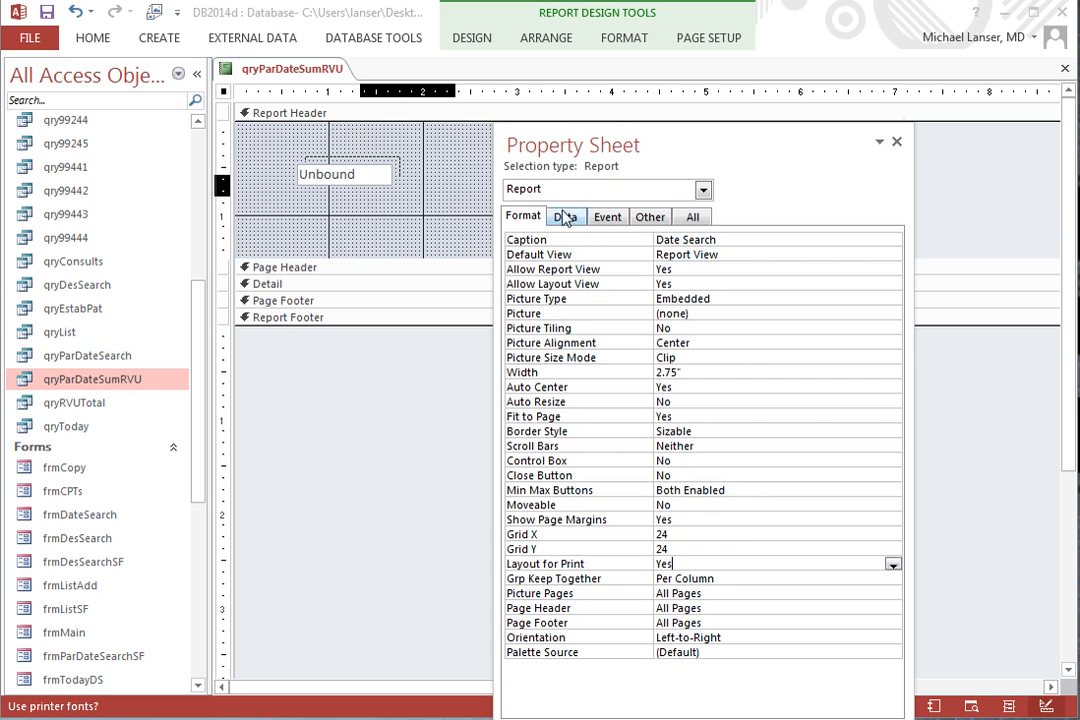
# Make the report open as a pop-up window by setting Pop Up to Yes.
pyautogui.click(649, 217)
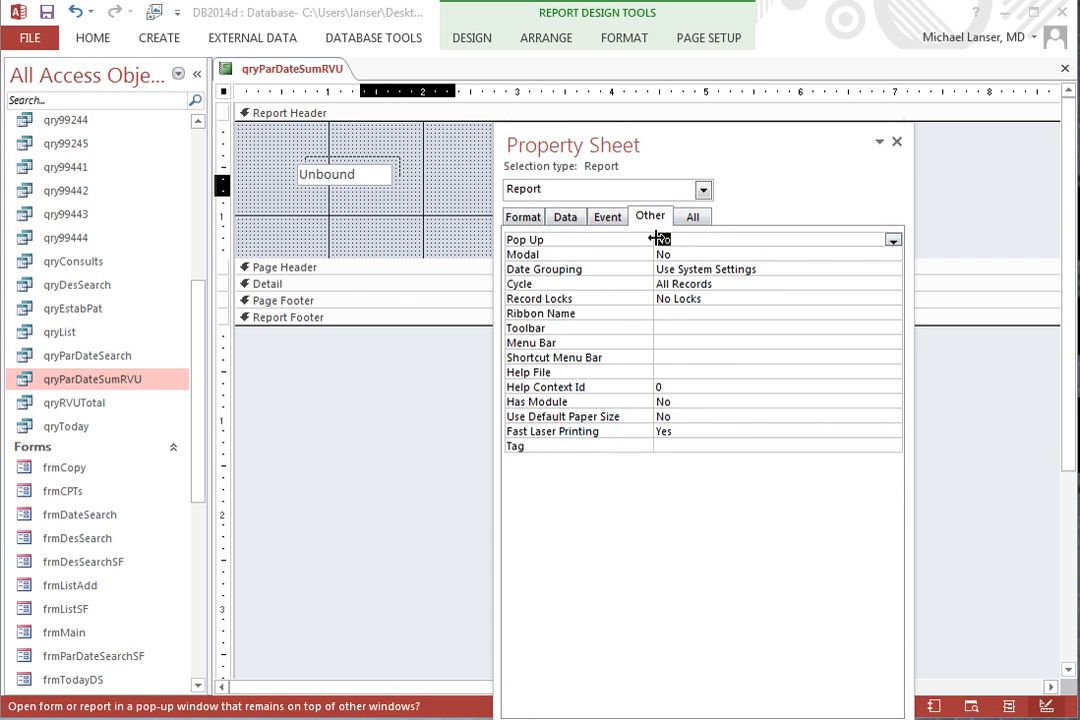
pyautogui.click(893, 241)
pyautogui.click(697, 254)
pyautogui.click(755, 328)
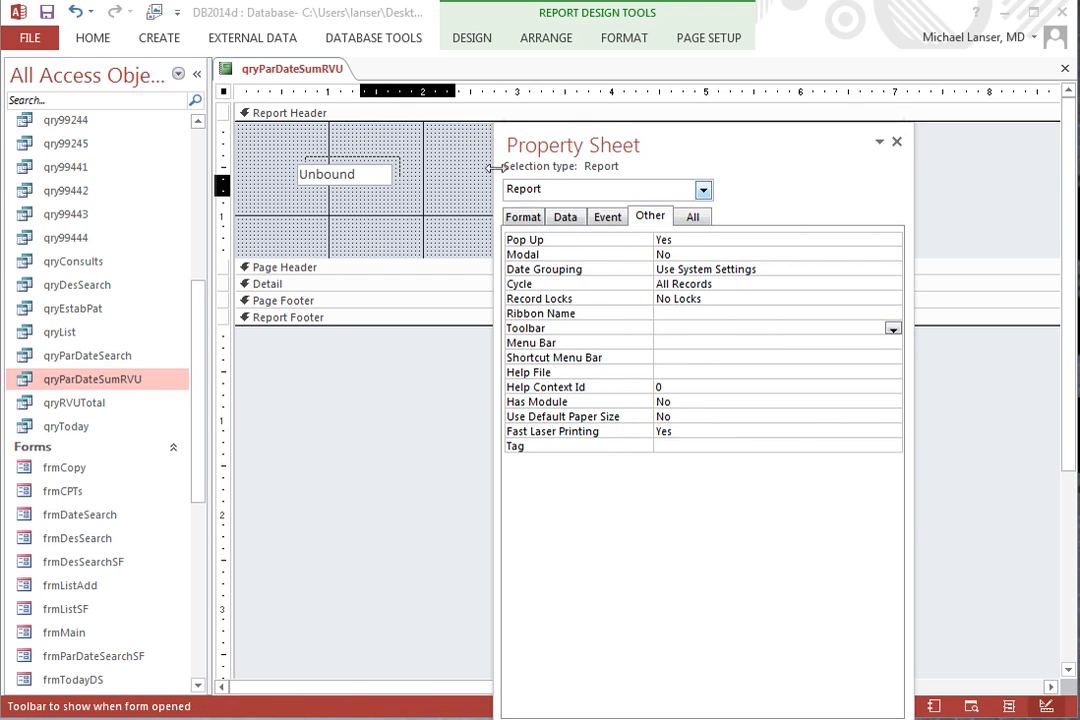
# Save the report under the name RVU Sum Date Search.
pyautogui.rightClick(279, 77)
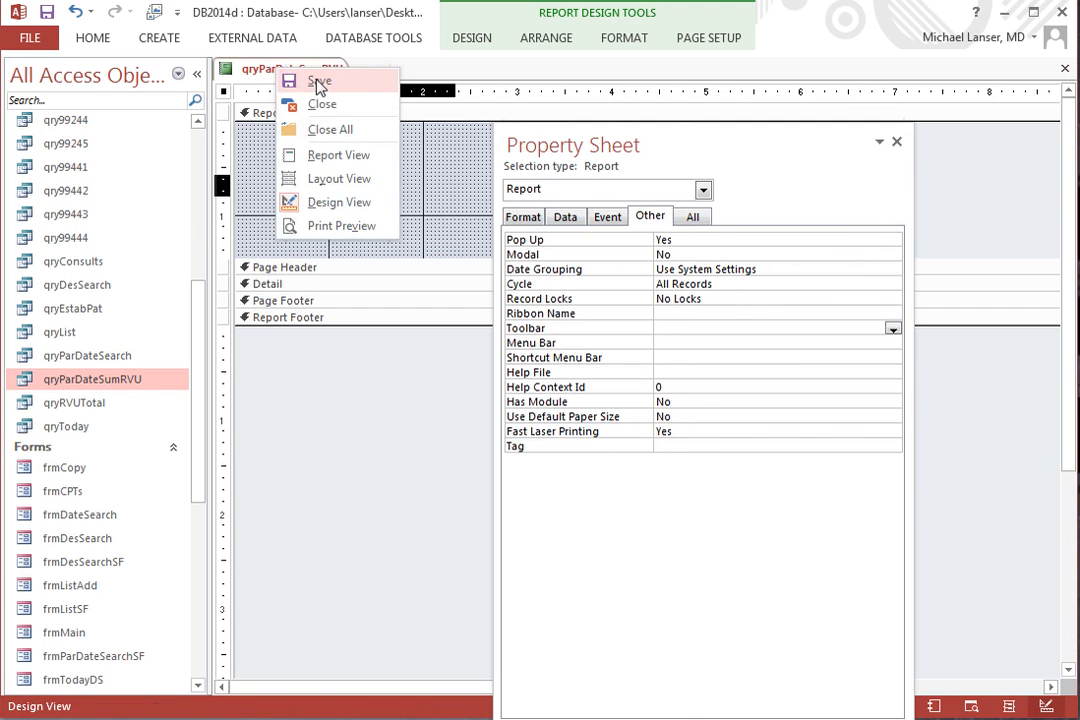
pyautogui.click(300, 80)
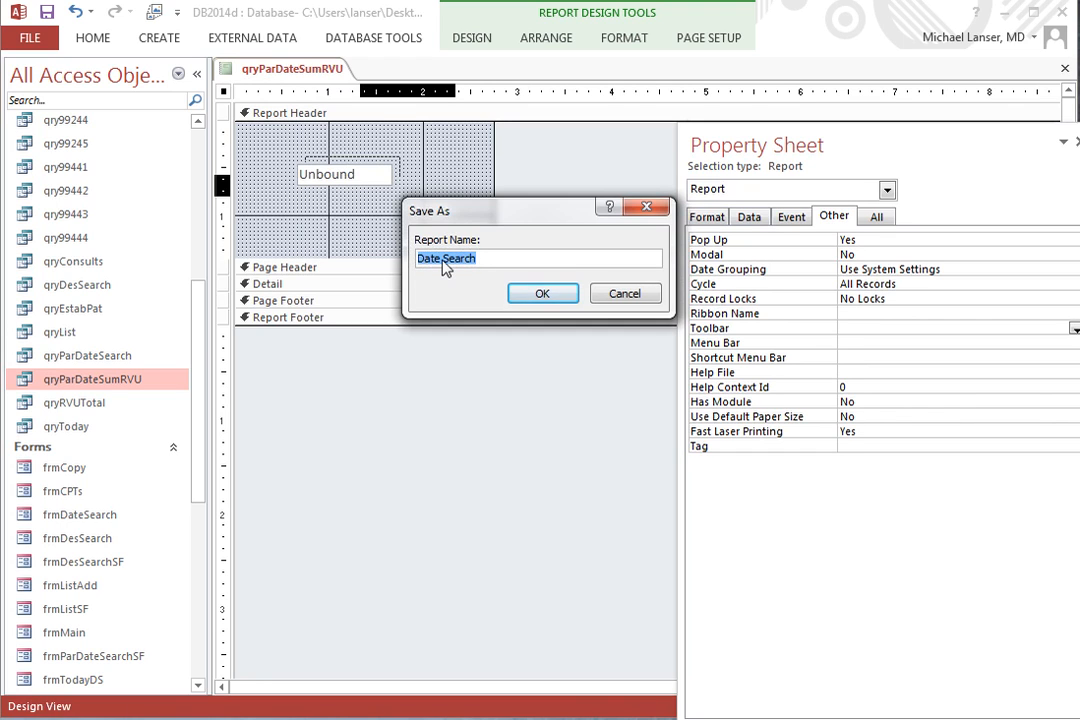
pyautogui.click(475, 260)
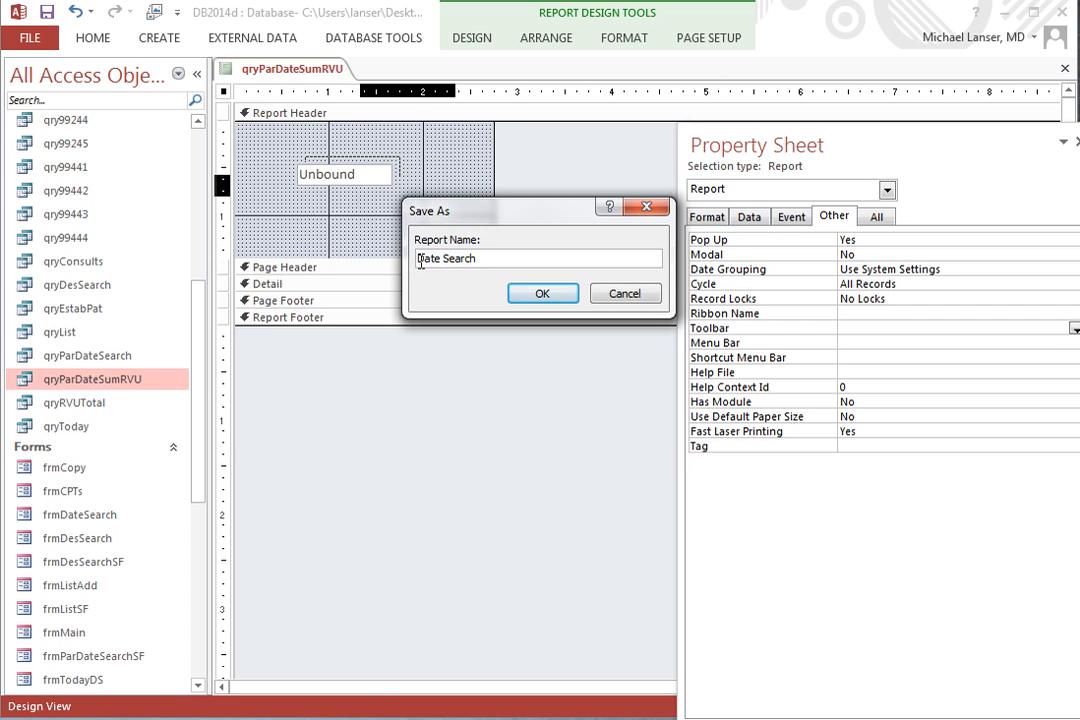
pyautogui.write('RVU ')
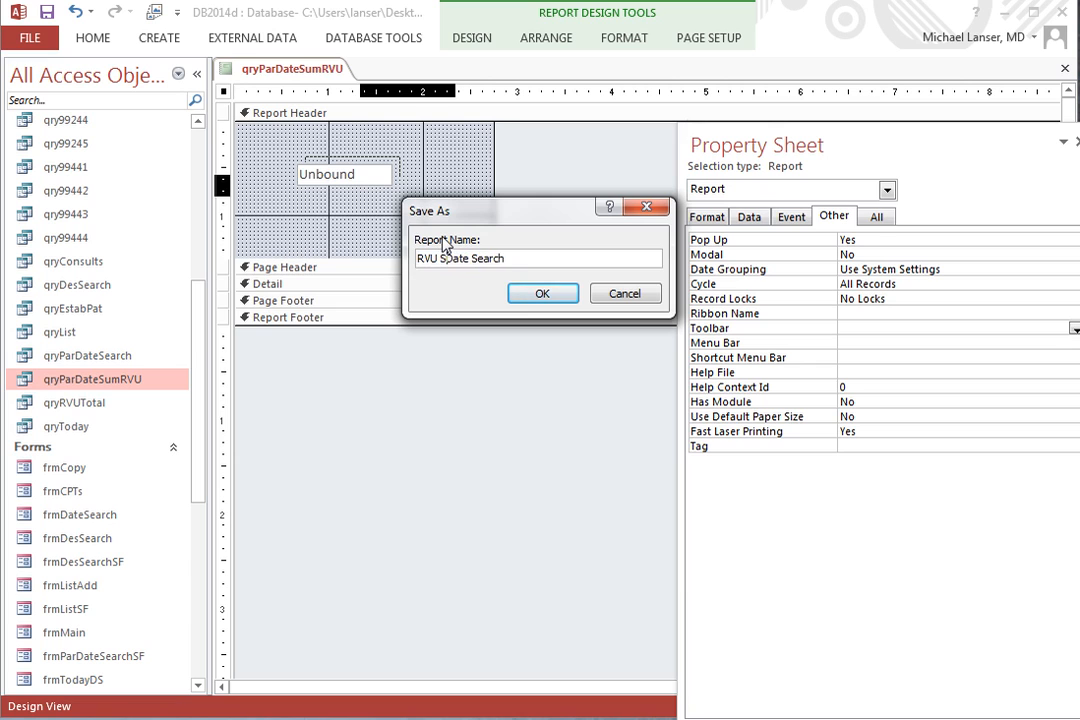
pyautogui.write('Sum')
pyautogui.click(545, 293)
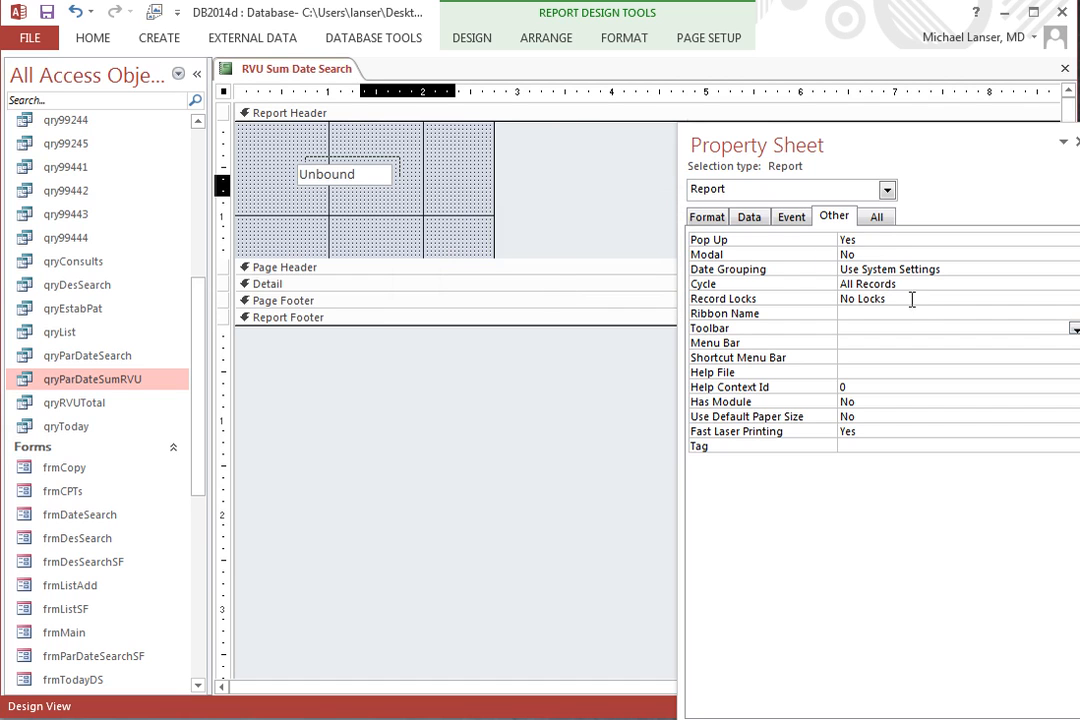
# Set the Report Footer section's back color to the copied Background 2 value.
pyautogui.click(887, 189)
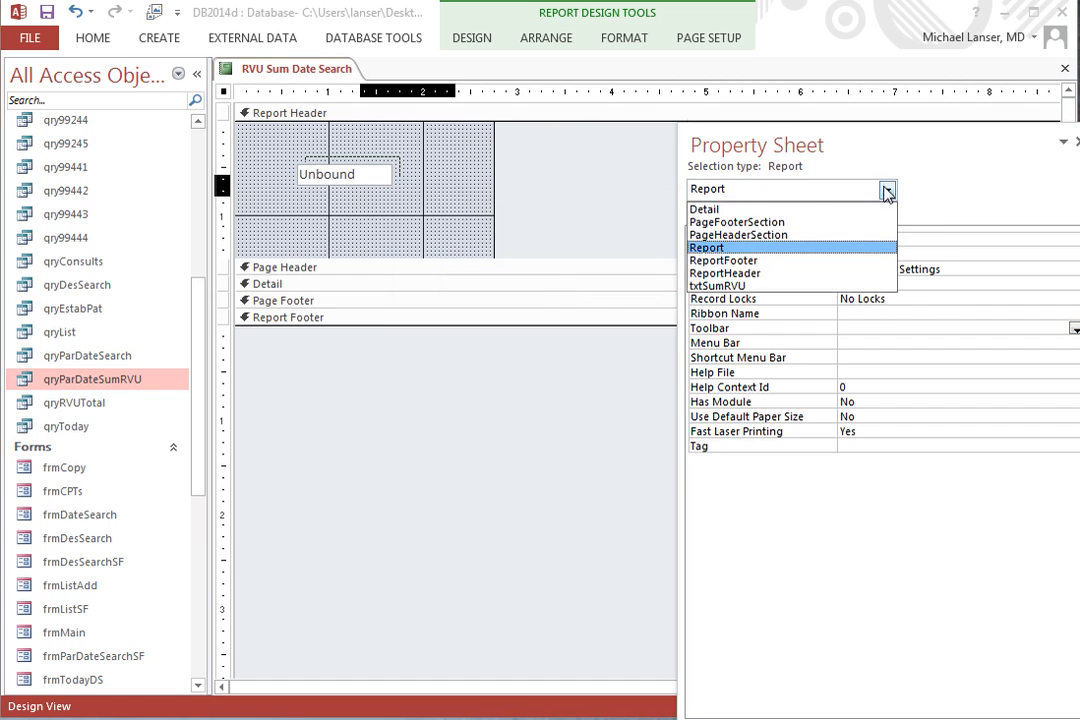
pyautogui.click(737, 262)
pyautogui.moveTo(738, 145); pyautogui.dragTo(492, 136)
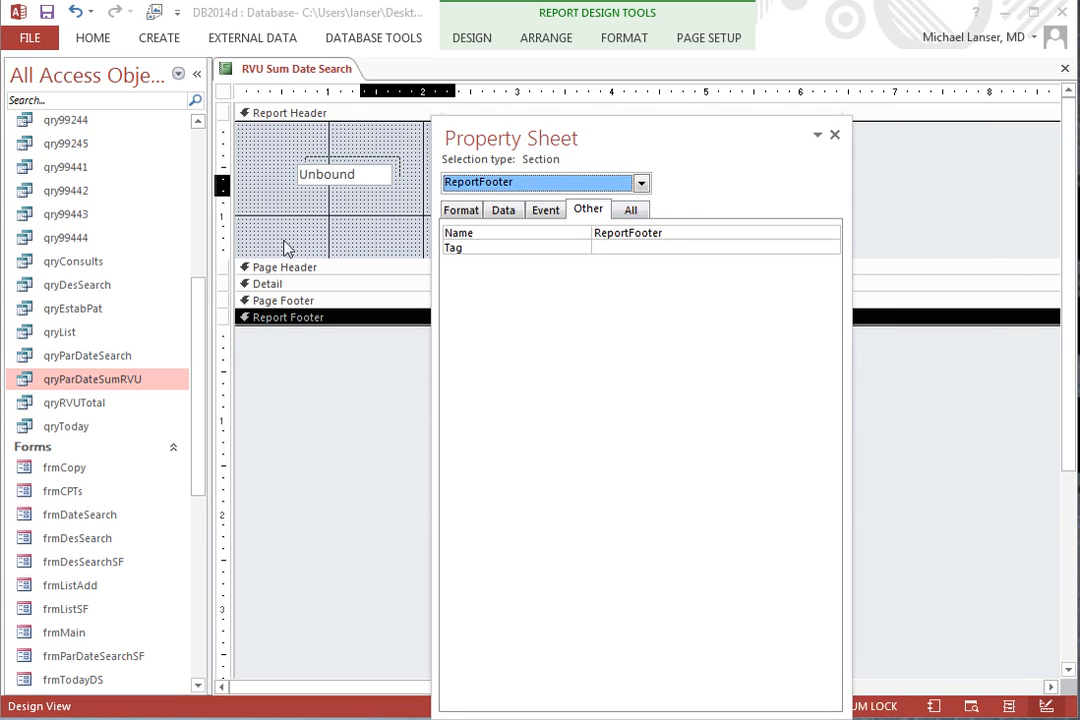
pyautogui.click(465, 212)
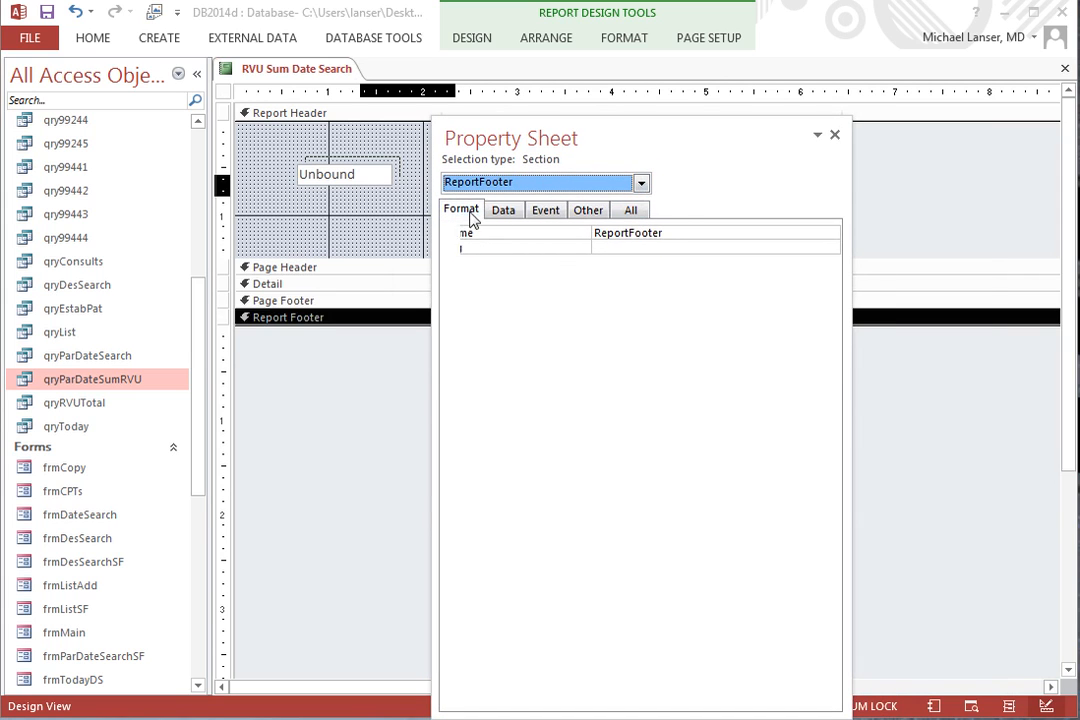
pyautogui.click(685, 262)
pyautogui.rightClick(626, 264)
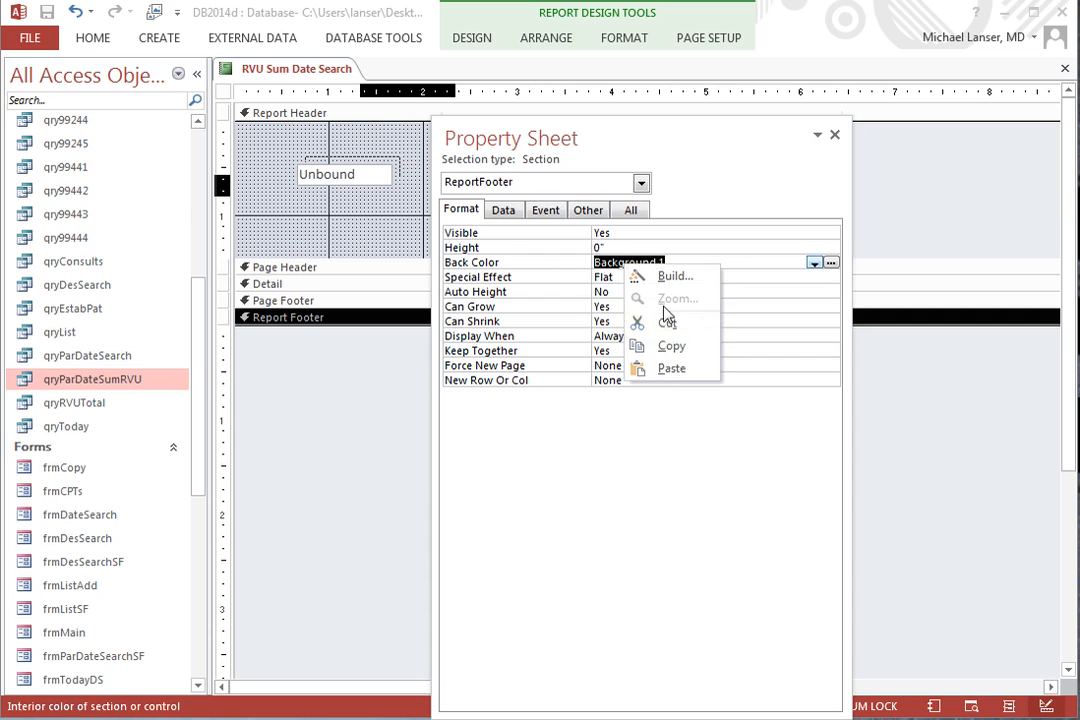
pyautogui.click(671, 369)
pyautogui.click(692, 337)
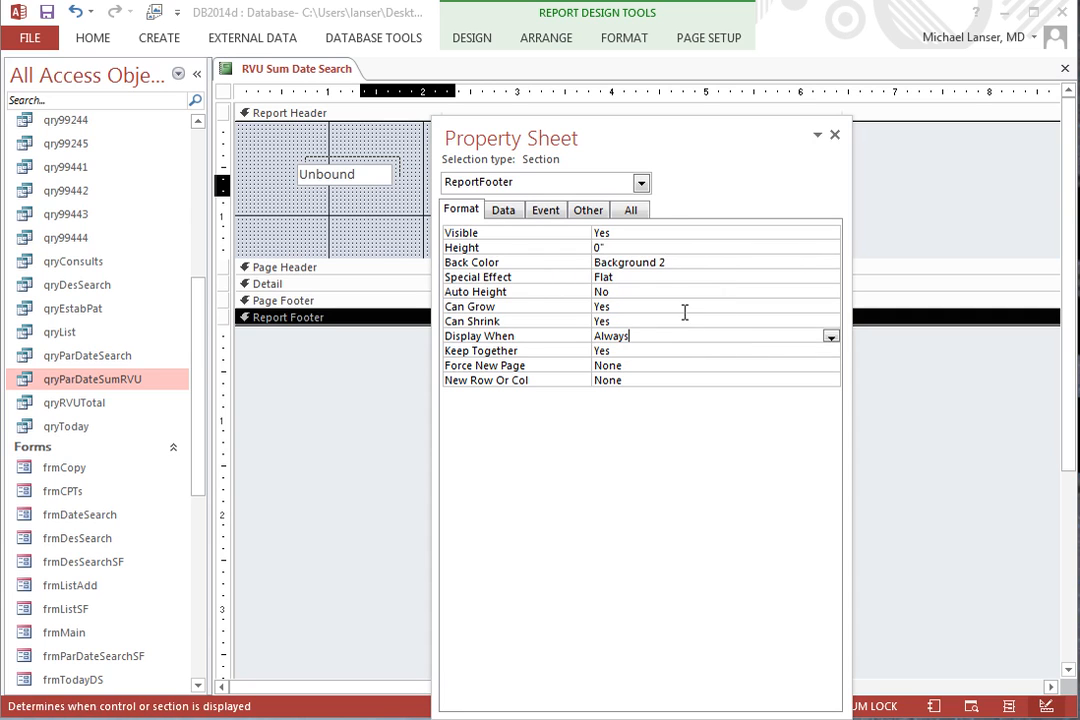
# Replace the Report Header section's back color with the copied Background 2 value.
pyautogui.click(641, 183)
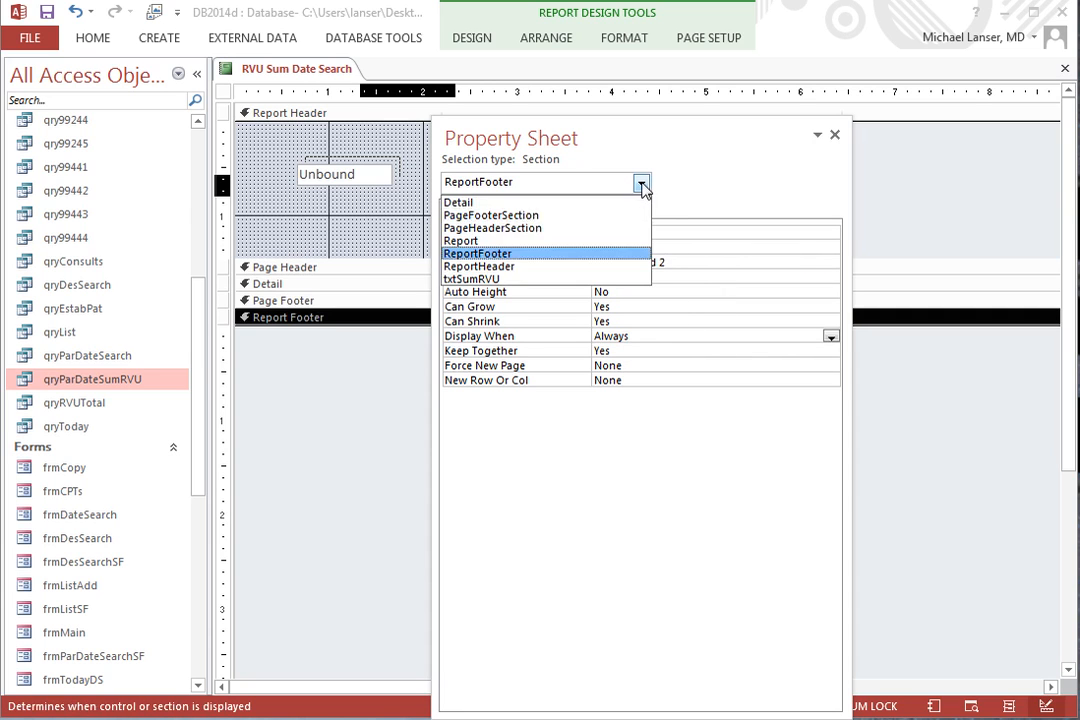
pyautogui.click(519, 267)
pyautogui.click(720, 262)
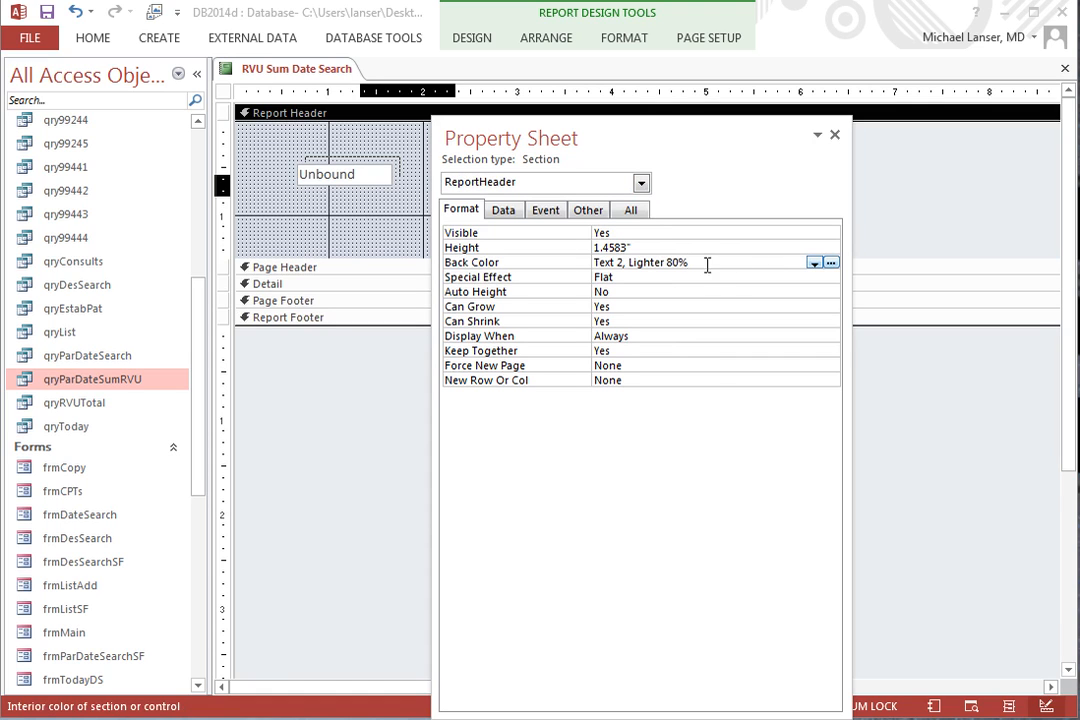
pyautogui.moveTo(774, 262); pyautogui.dragTo(594, 262)
pyautogui.rightClick(632, 262)
pyautogui.click(645, 367)
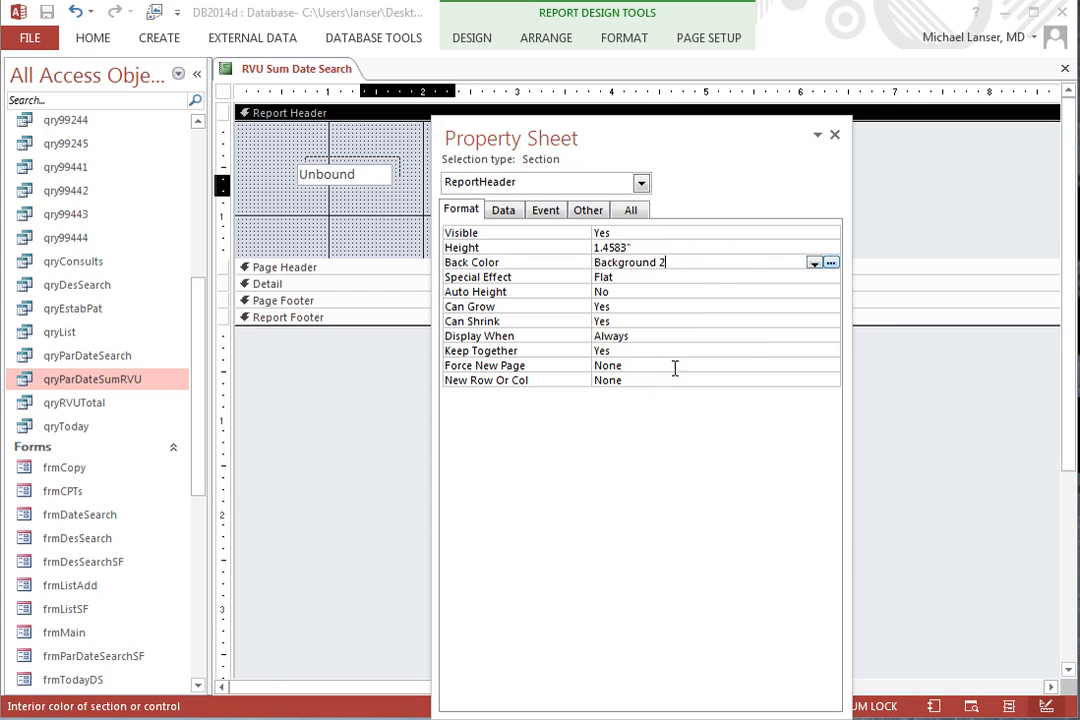
pyautogui.click(695, 306)
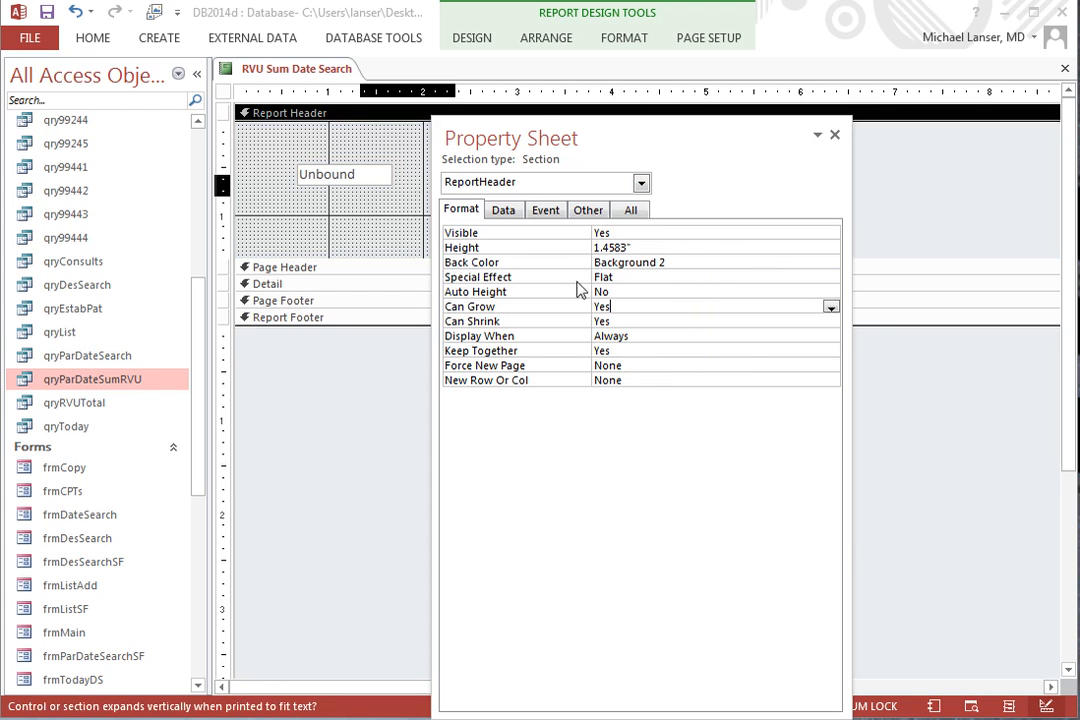
# Set the fore color of the txtSumRVU text box to Automatic.
pyautogui.click(641, 183)
pyautogui.click(509, 279)
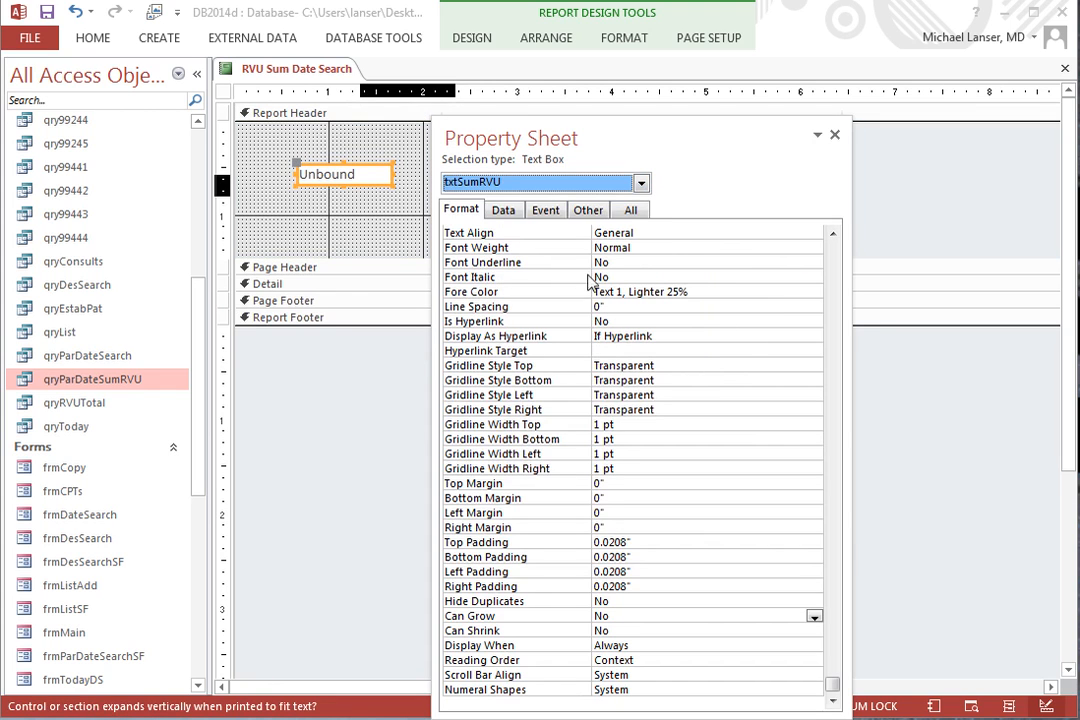
pyautogui.click(703, 291)
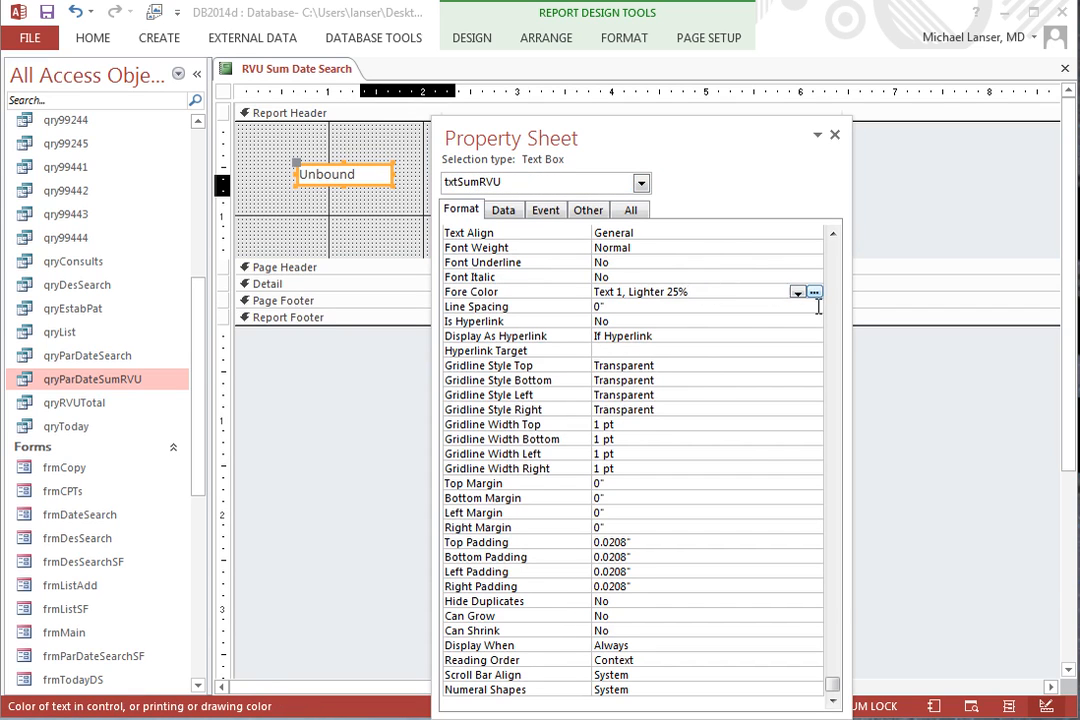
pyautogui.click(815, 292)
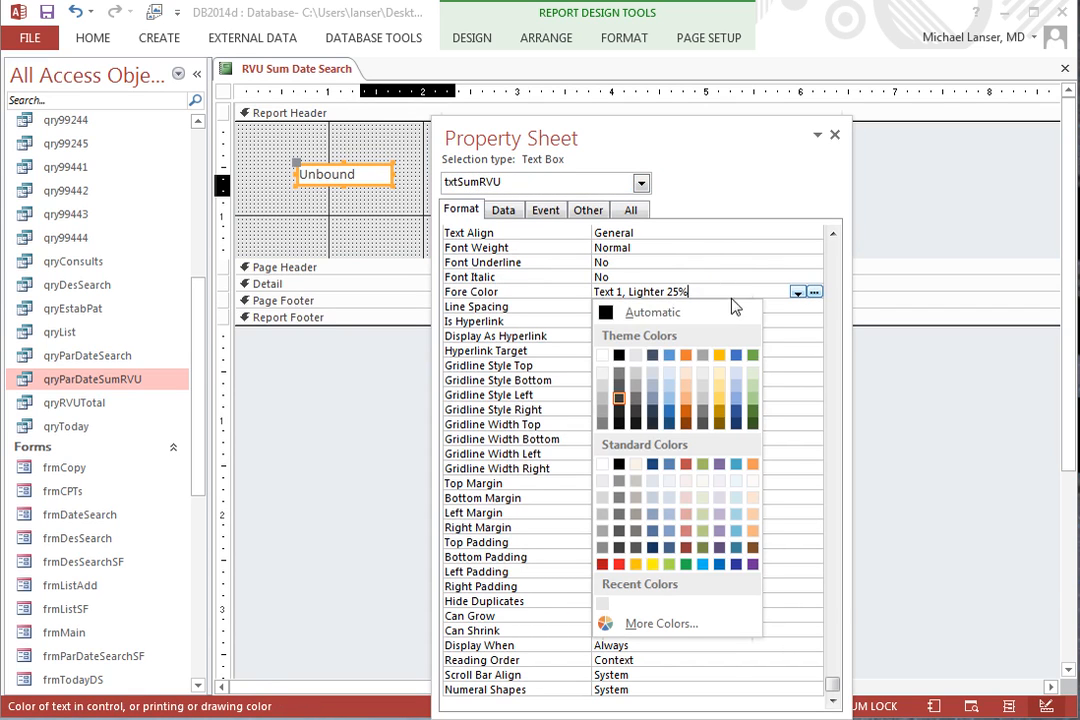
pyautogui.click(607, 314)
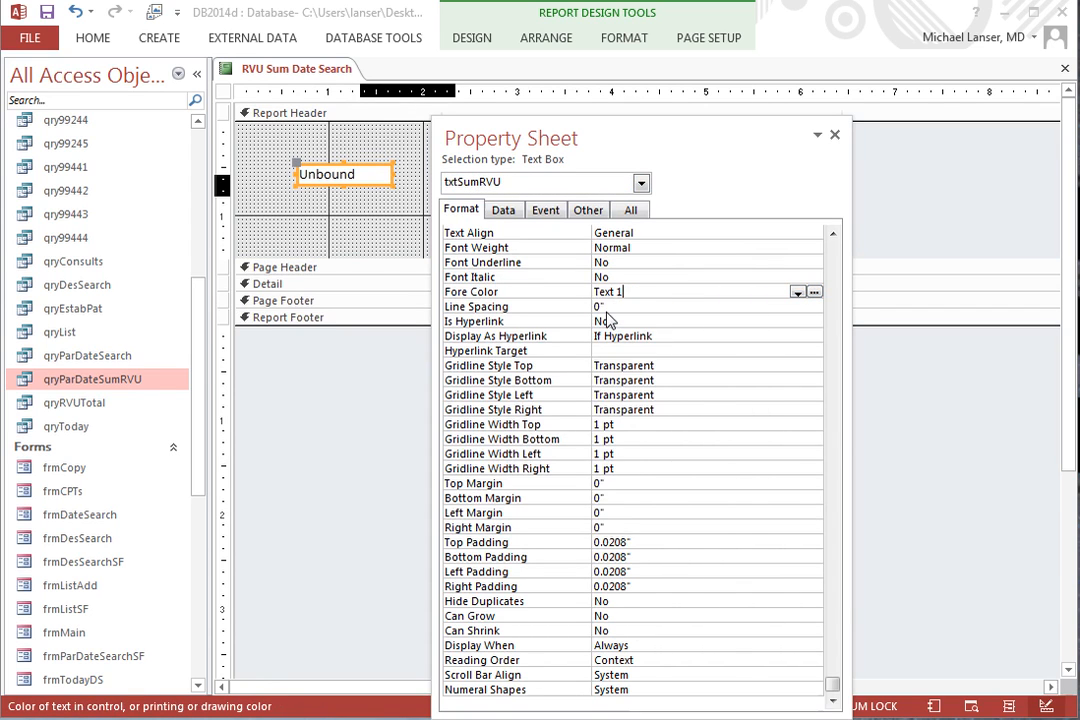
pyautogui.click(607, 321)
pyautogui.click(709, 379)
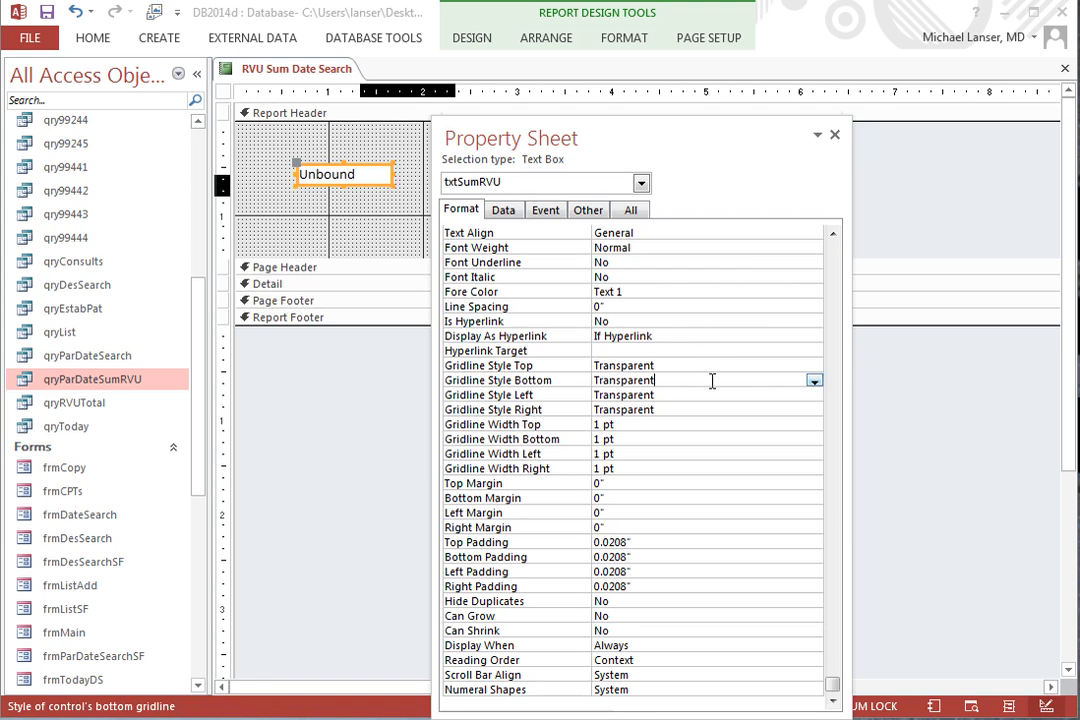
# Set the text alignment of txtSumRVU to Center.
pyautogui.scroll(5, 833, 690)
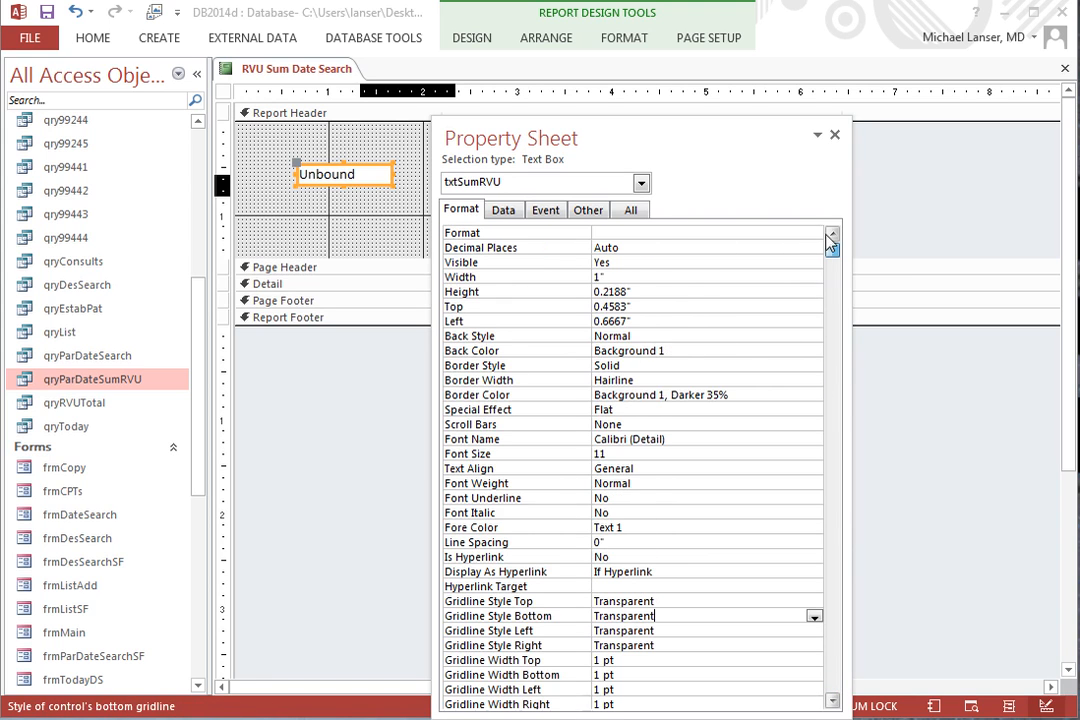
pyautogui.click(537, 352)
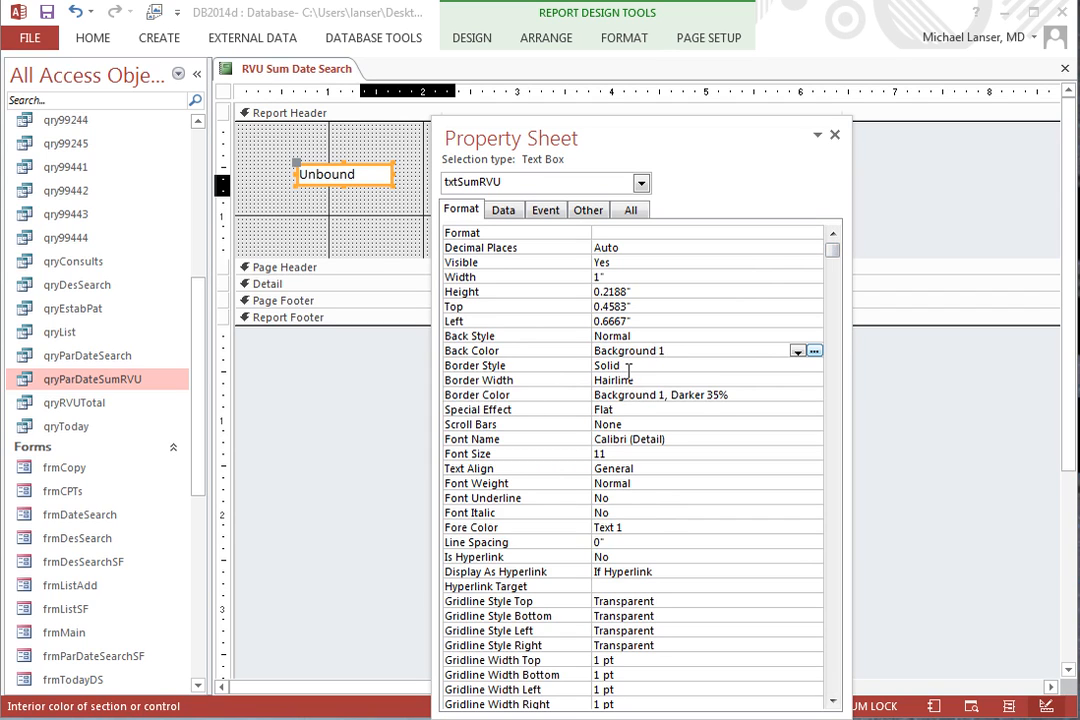
pyautogui.click(653, 468)
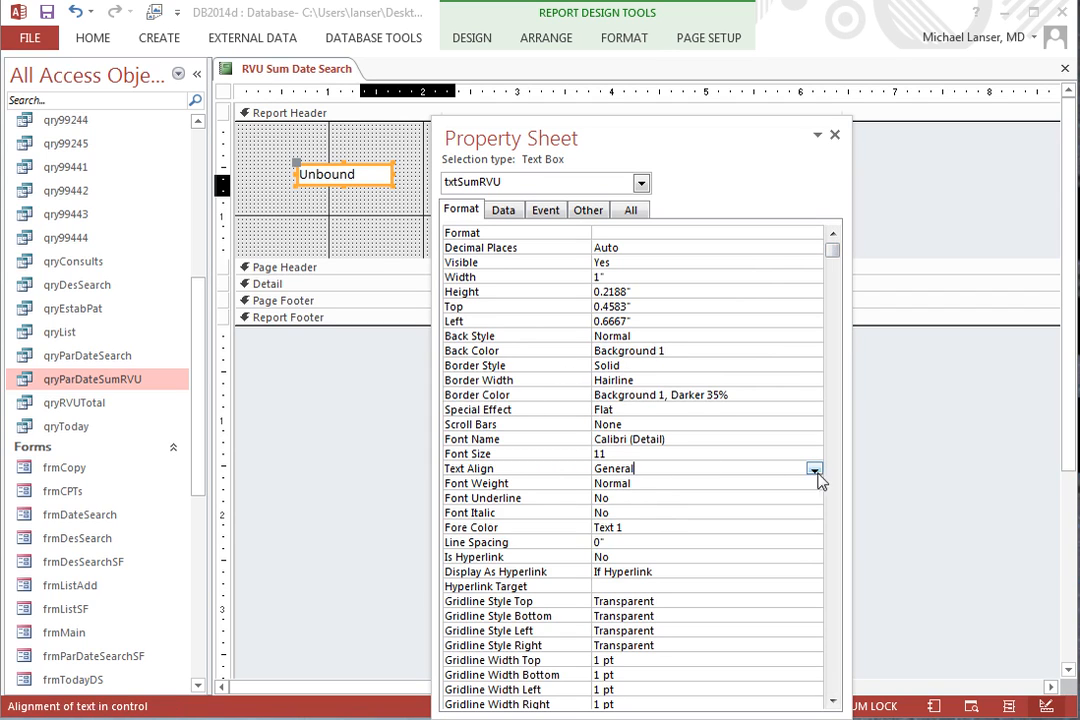
pyautogui.click(815, 470)
pyautogui.click(680, 510)
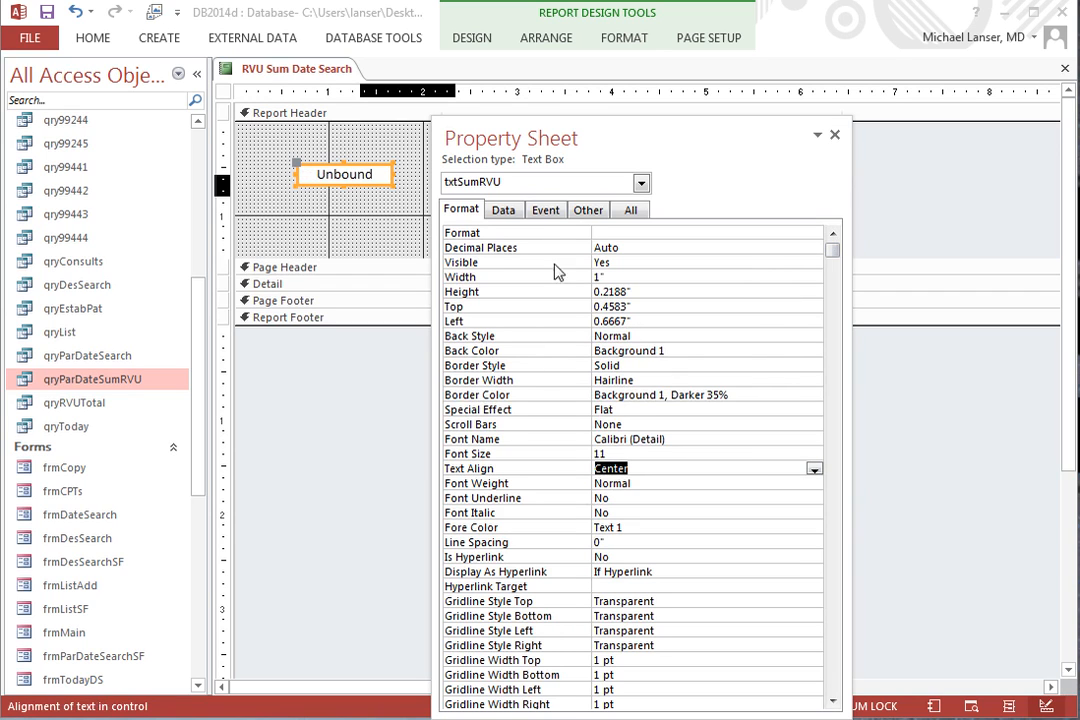
# Build the expression Sum([RVUAdd]) for the control source of txtSumRVU in the Expression Builder.
pyautogui.click(503, 210)
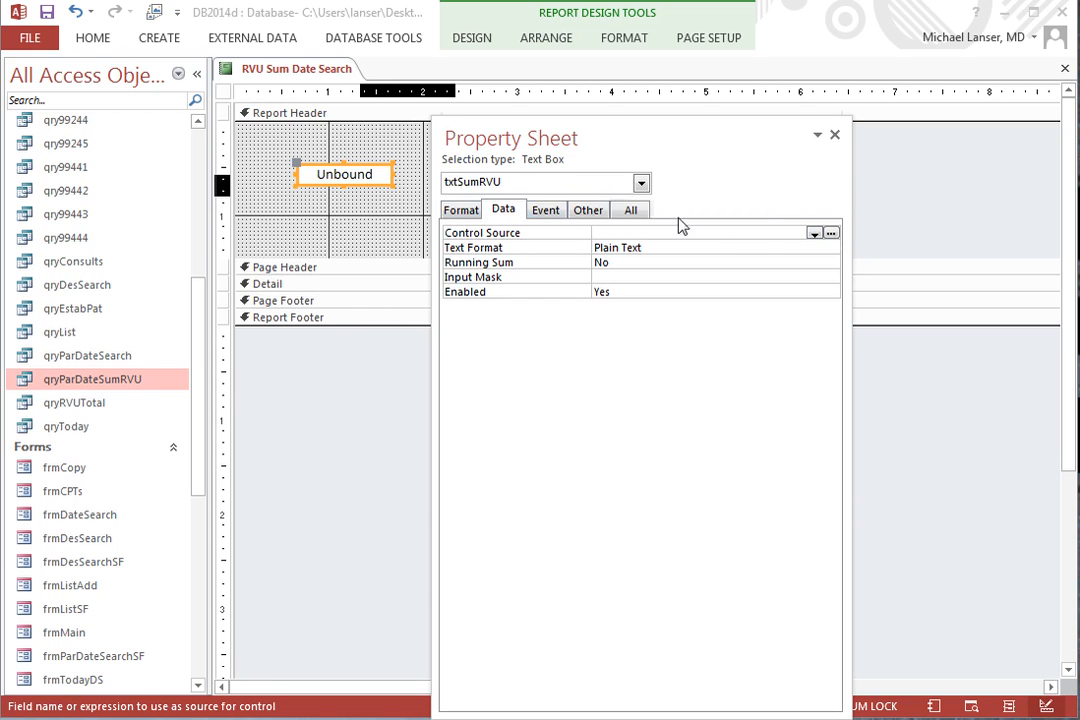
pyautogui.click(831, 233)
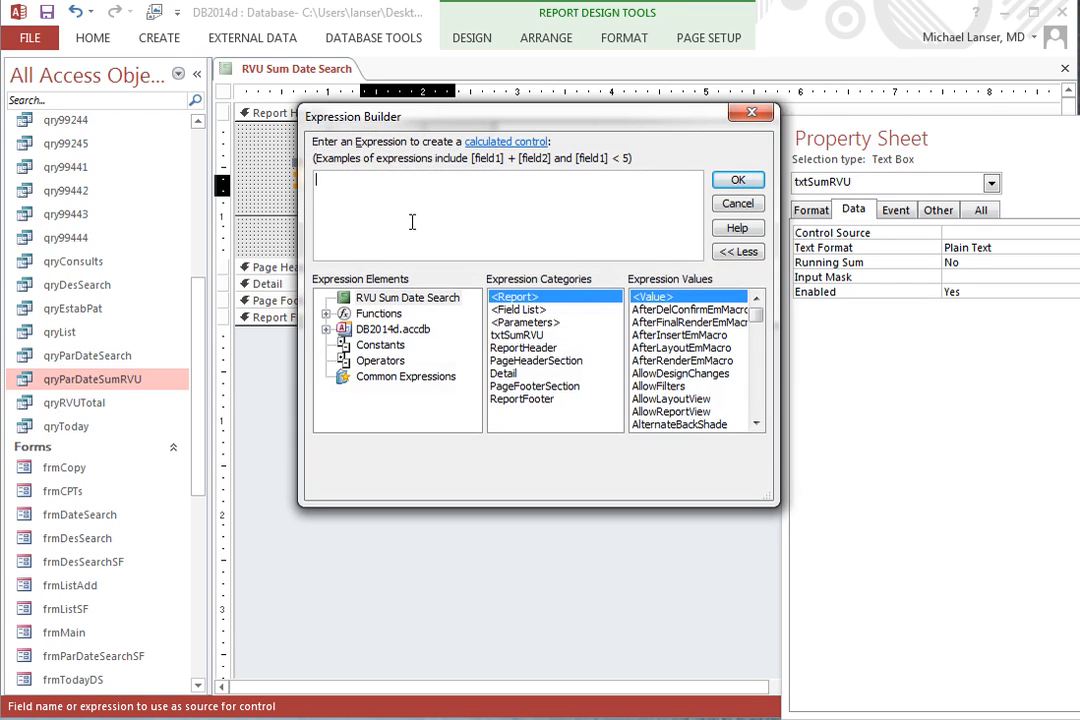
pyautogui.write('su')
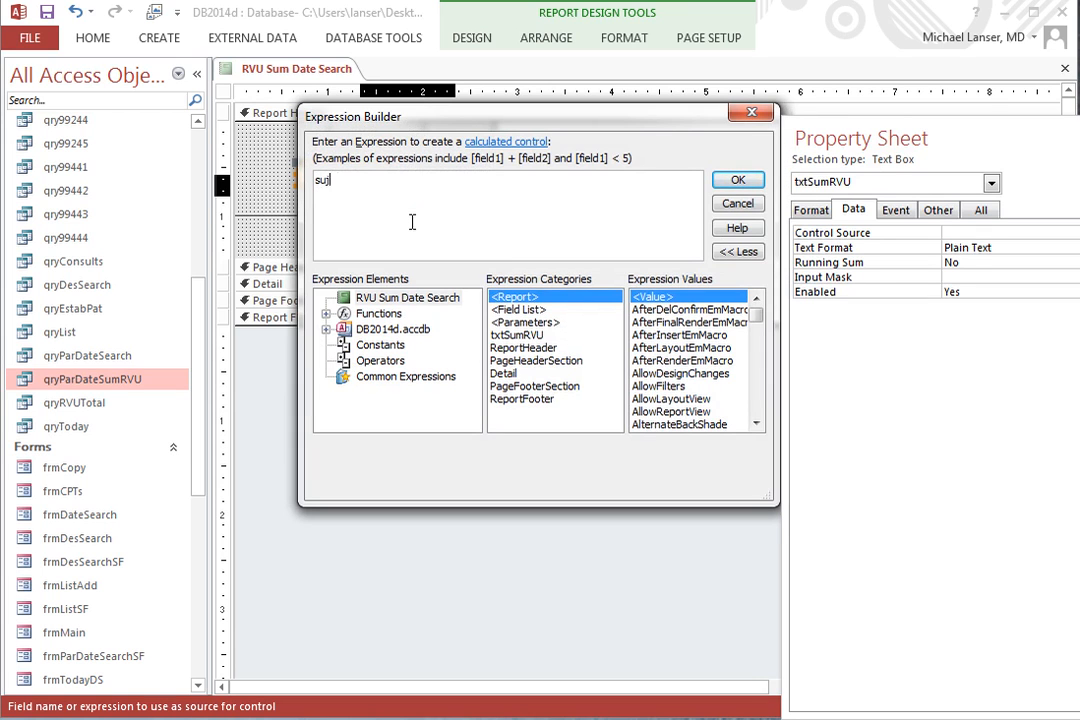
pyautogui.write('m(')
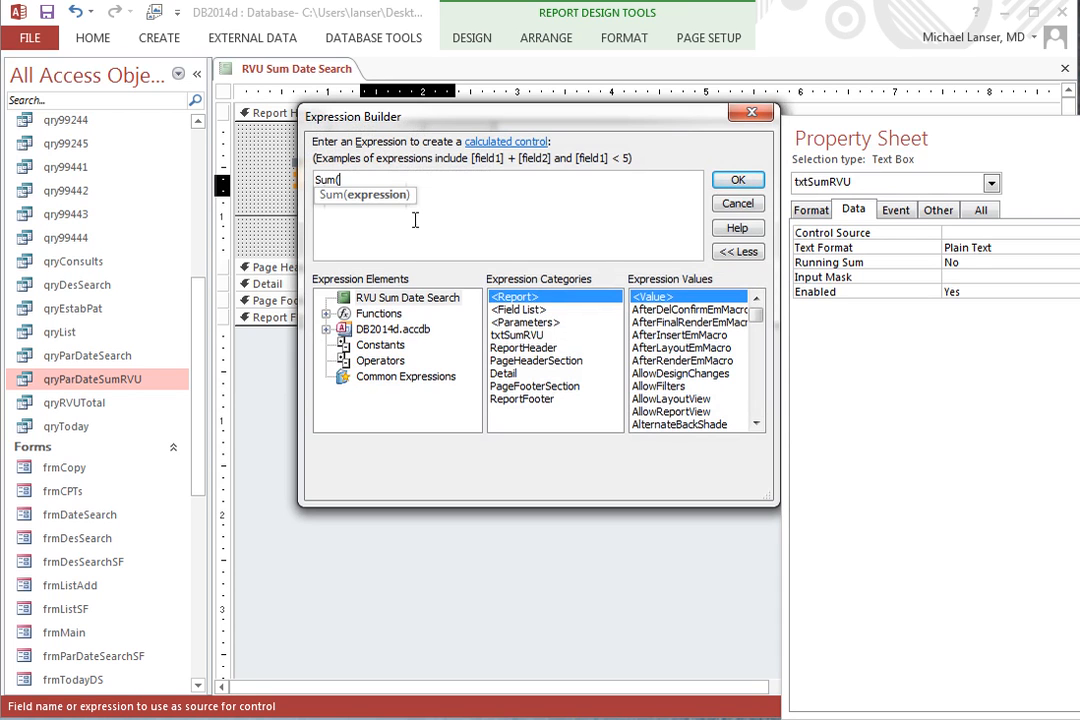
pyautogui.moveTo(420, 116); pyautogui.dragTo(505, 200)
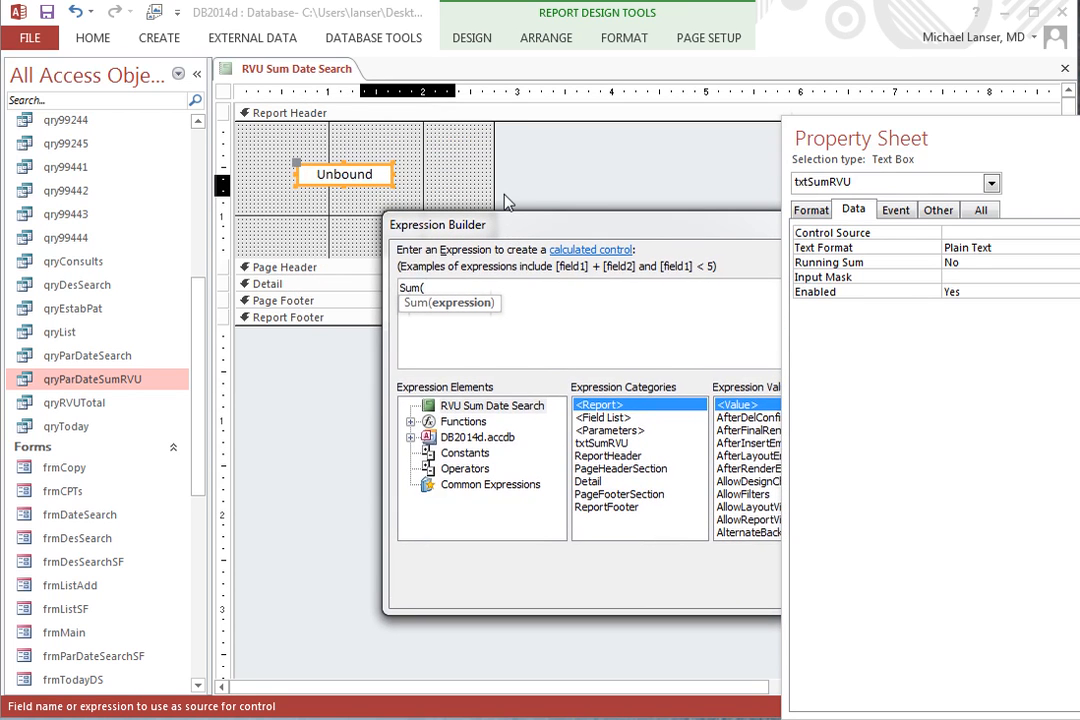
pyautogui.write('rvu')
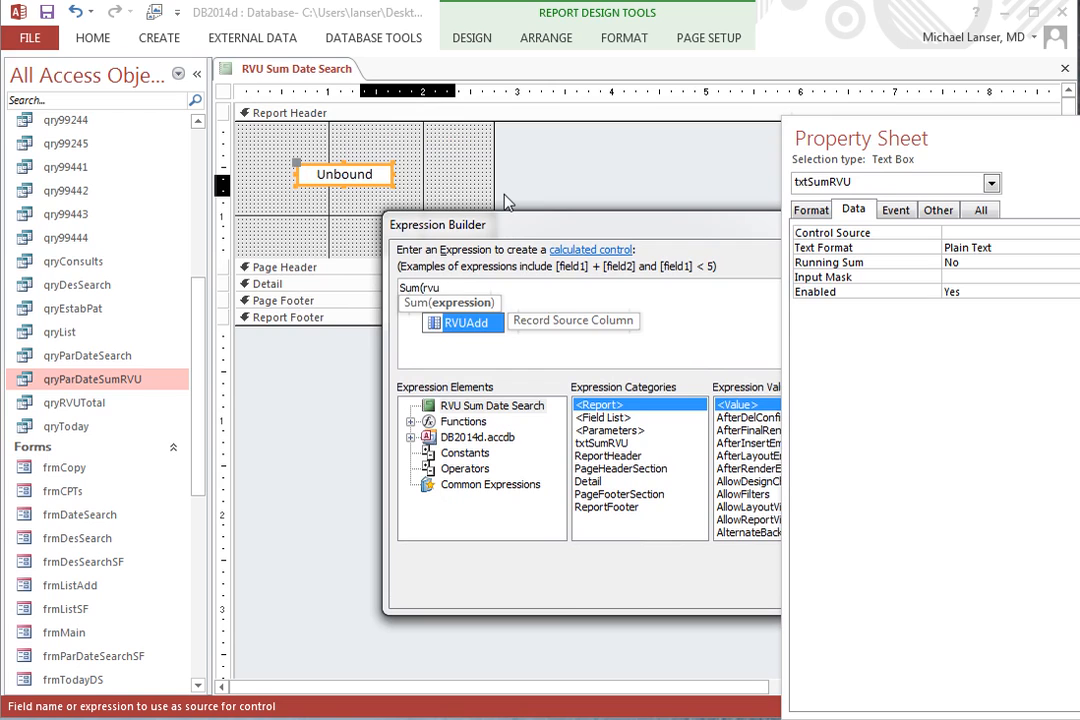
pyautogui.press('Tab')
pyautogui.write(')')
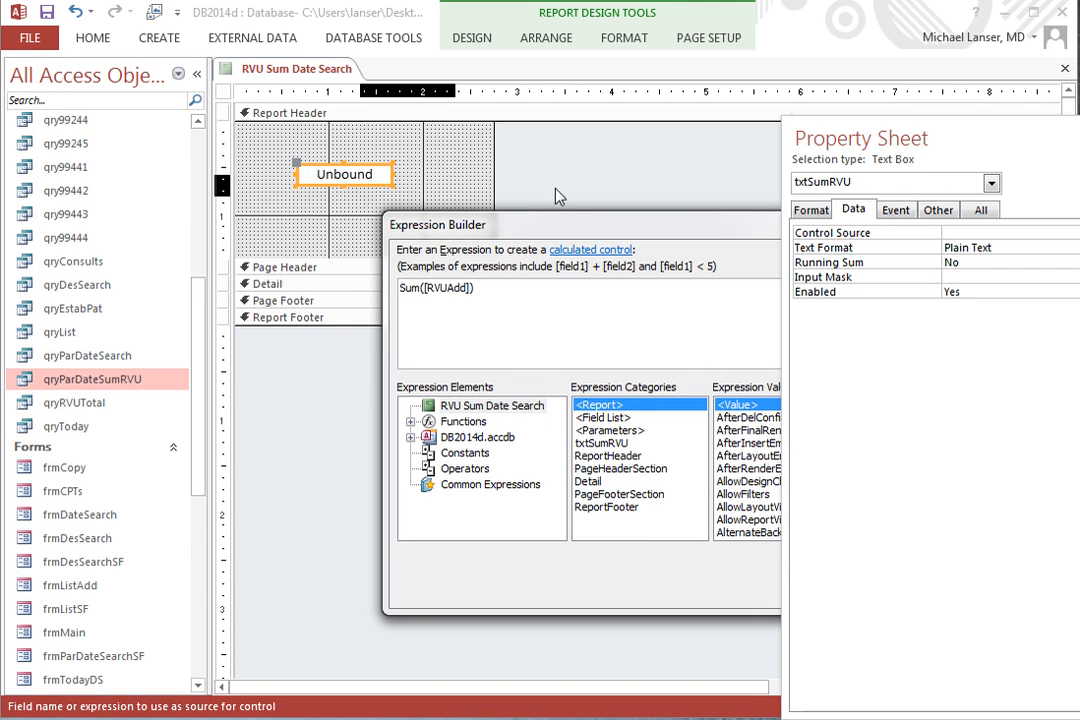
# Wrap the expression in a two-decimal rounding as Round(Sum([RVUAdd]),2) and apply it as the control source.
pyautogui.moveTo(490, 228); pyautogui.dragTo(527, 170)
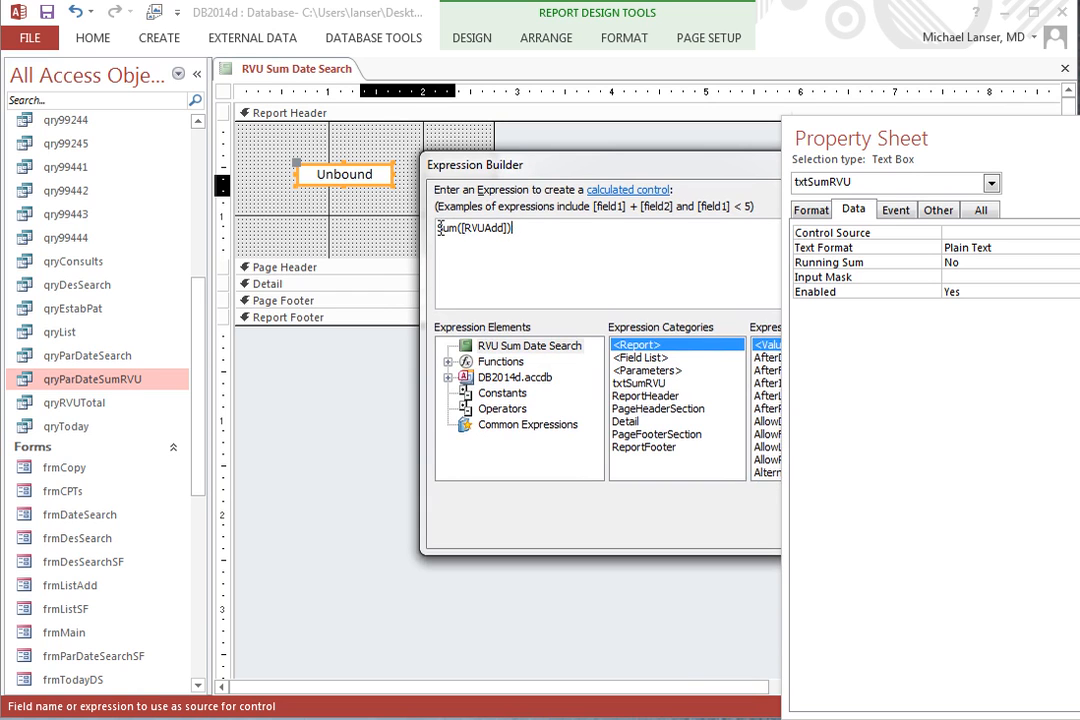
pyautogui.write('round')
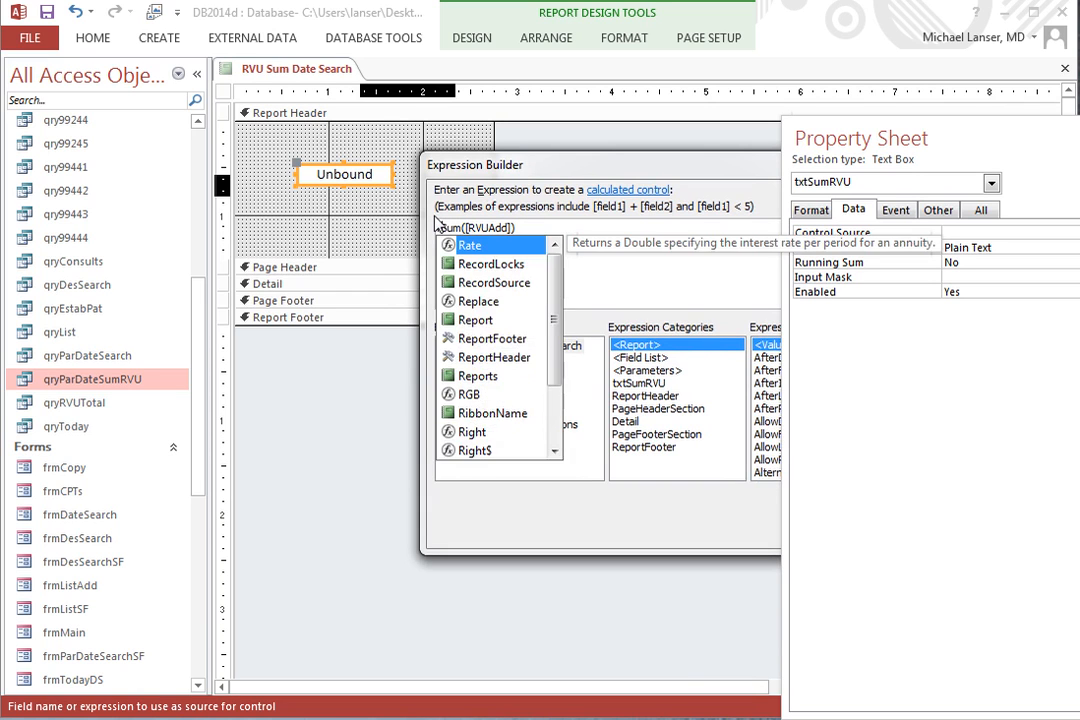
pyautogui.write('(')
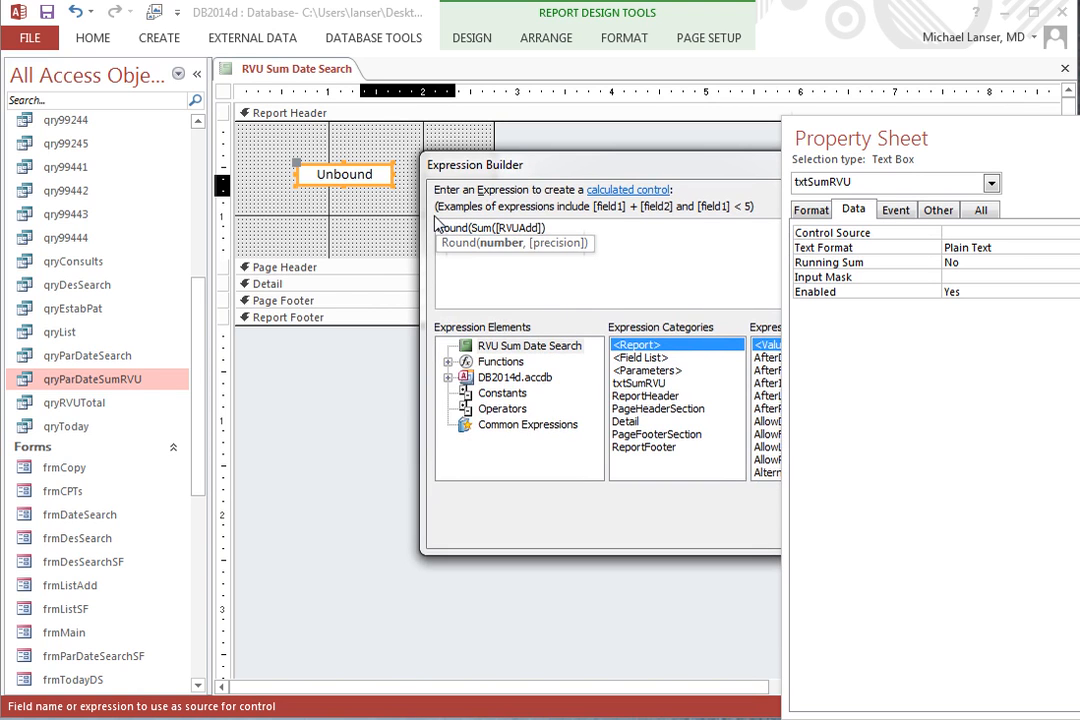
pyautogui.click(565, 232)
pyautogui.write('),2')
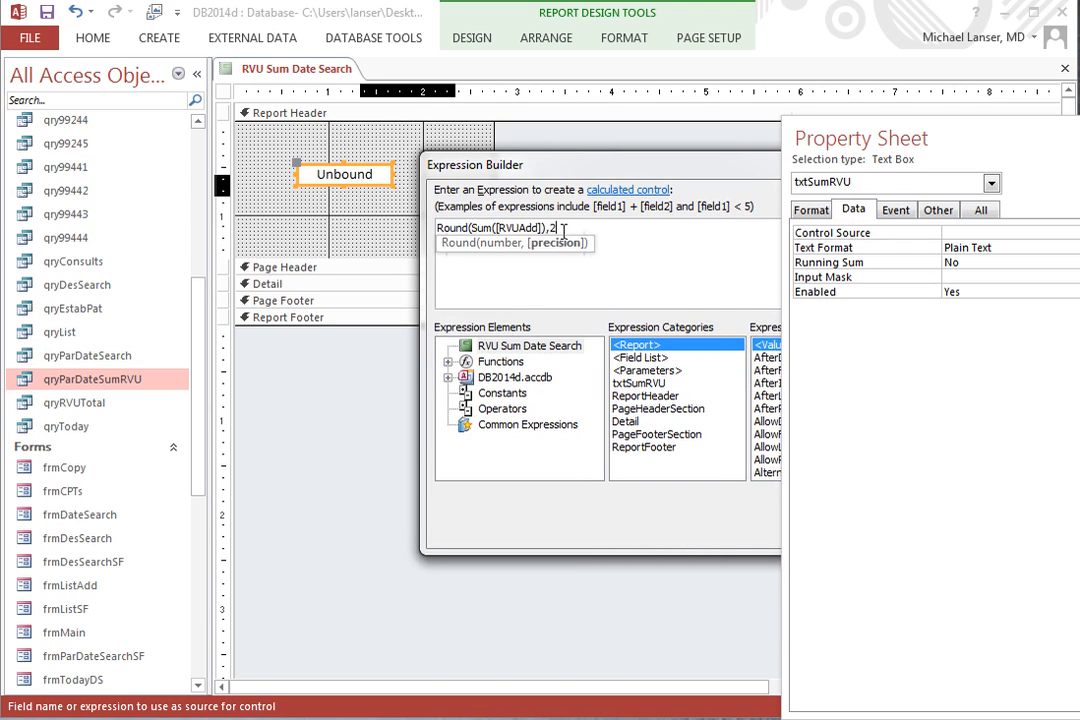
pyautogui.write(')')
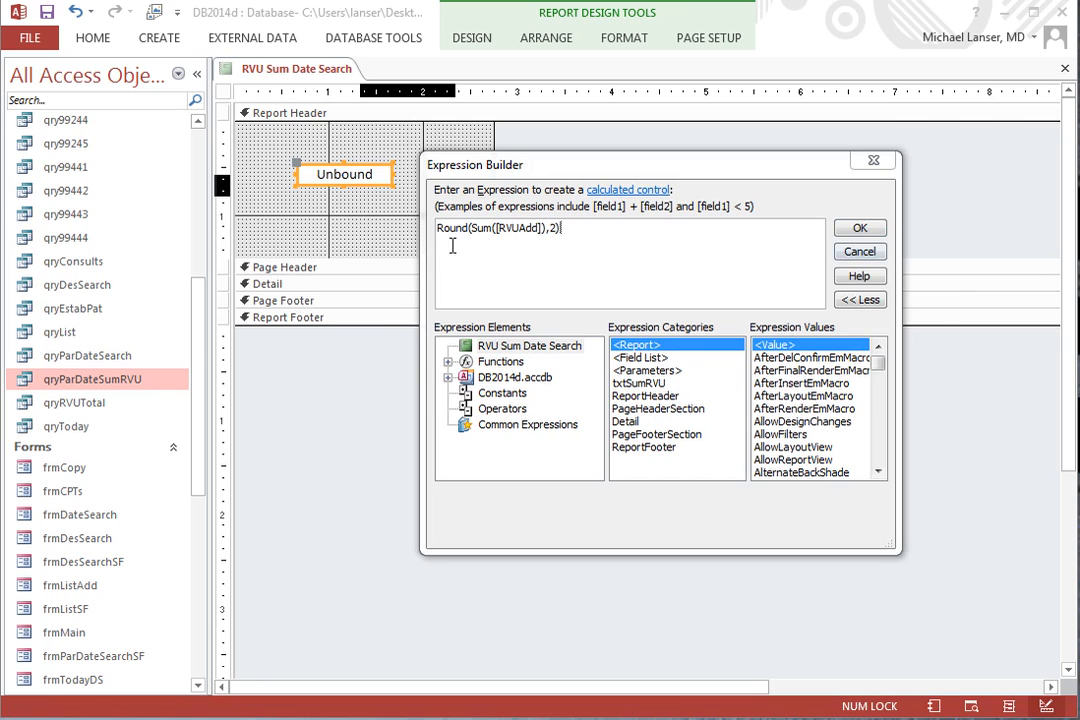
pyautogui.click(872, 231)
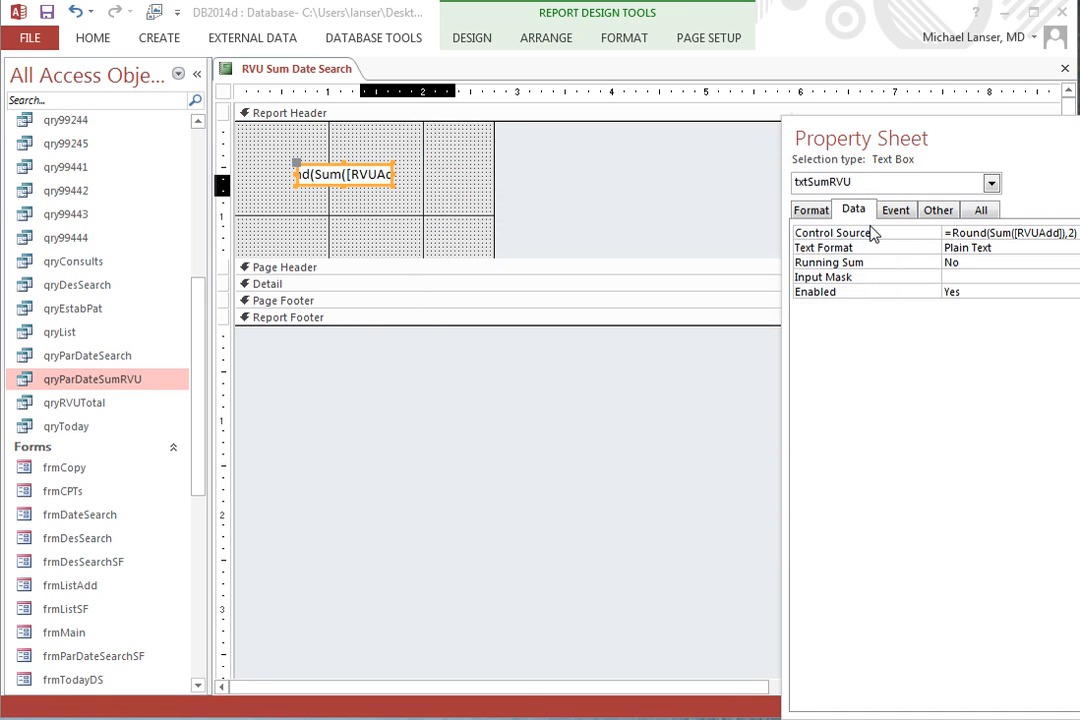
# Save the report and run it in Report View, entering 6/6 as the start date and a June end date.
pyautogui.rightClick(303, 75)
pyautogui.click(330, 80)
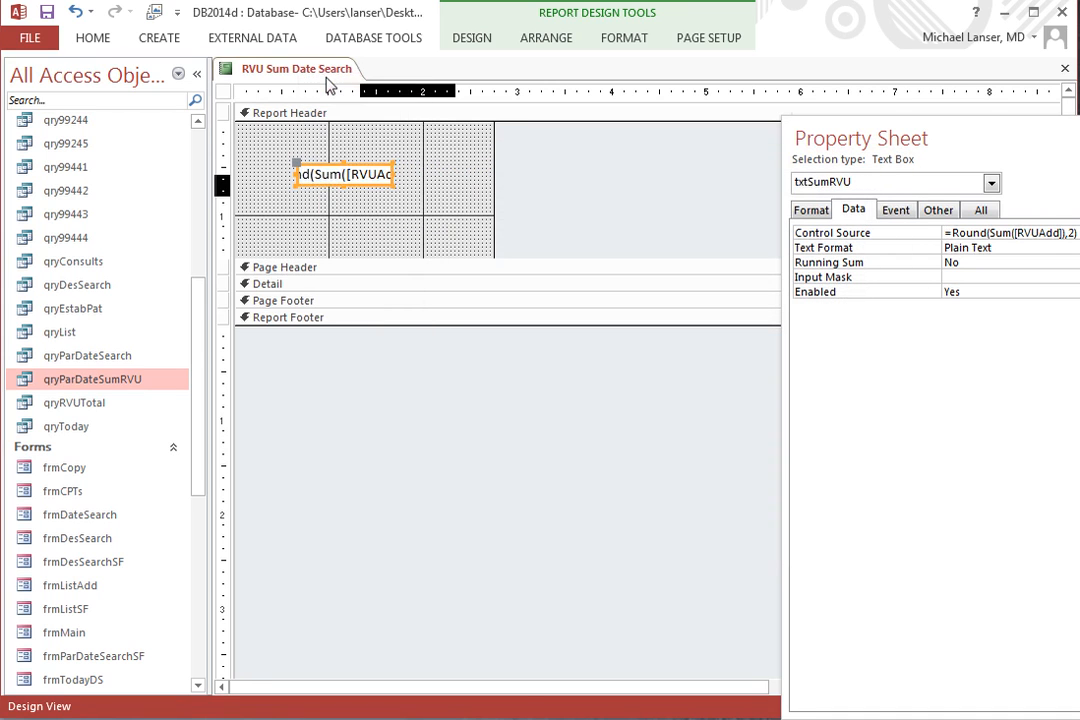
pyautogui.rightClick(322, 71)
pyautogui.click(370, 162)
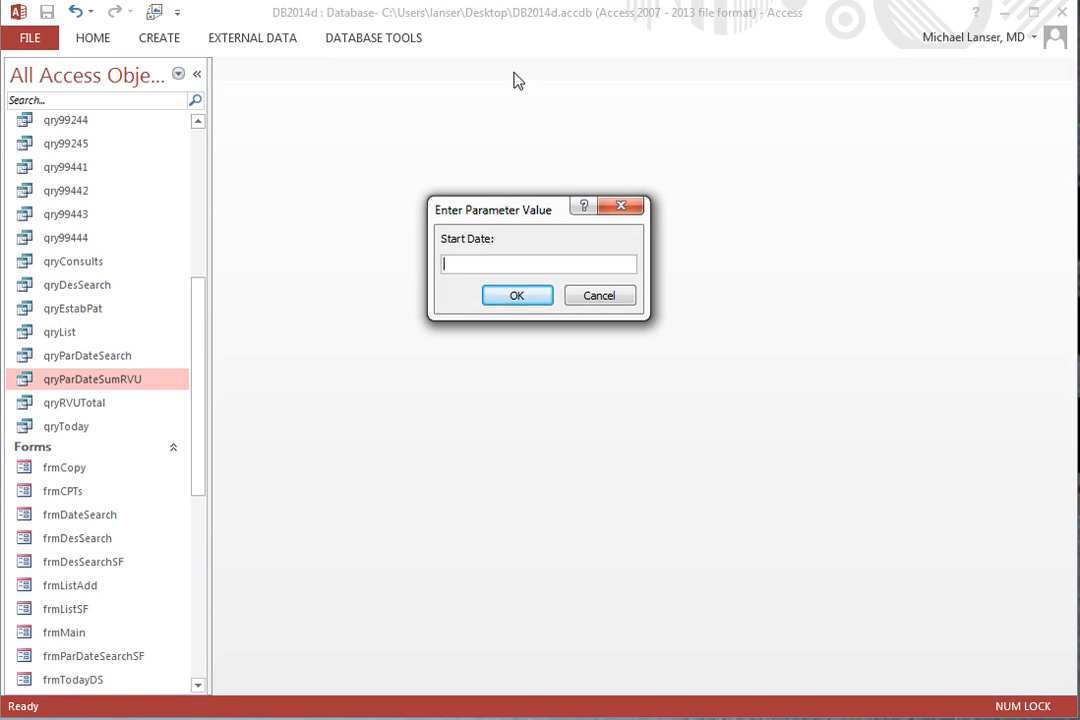
pyautogui.write('6/6')
pyautogui.press('Return')
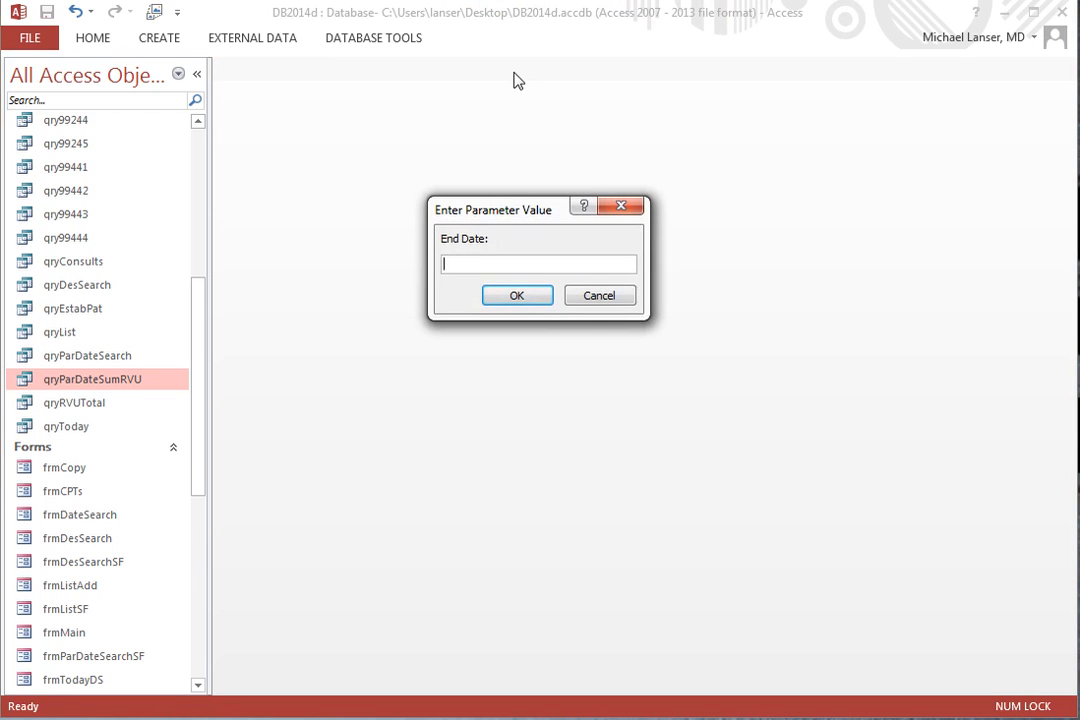
pyautogui.write('6/')
pyautogui.press('Return')
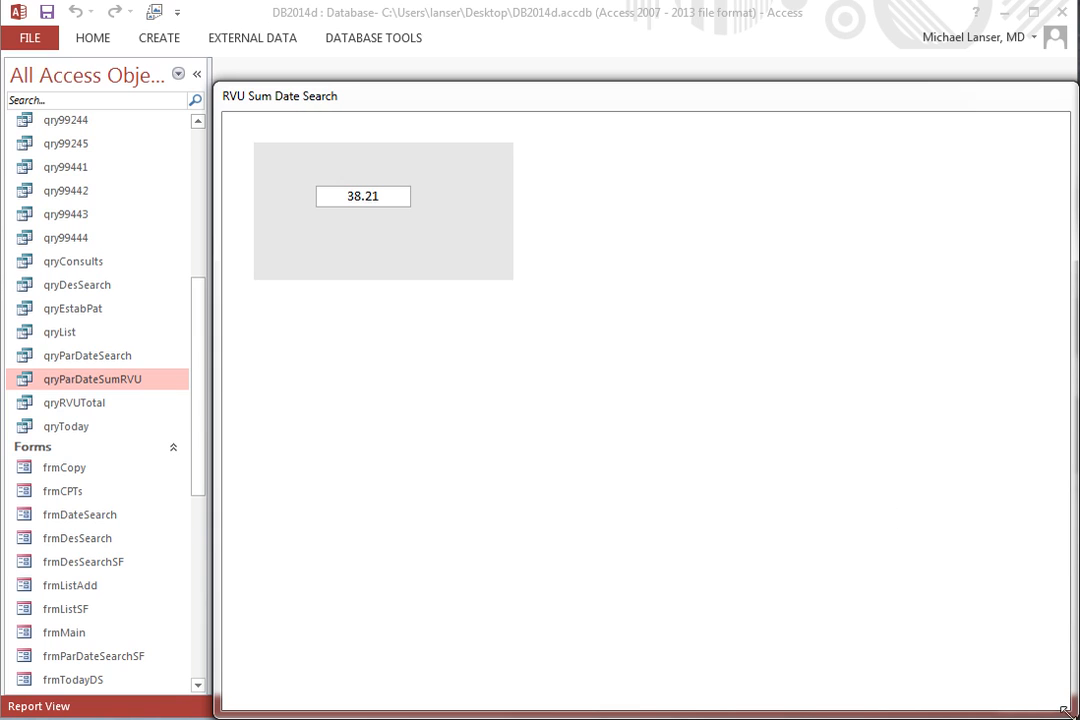
# Shrink the pop-up report window to fit around the gray header area, move it toward the screen's center, save the report and close it.
pyautogui.moveTo(1063, 709); pyautogui.dragTo(530, 303)
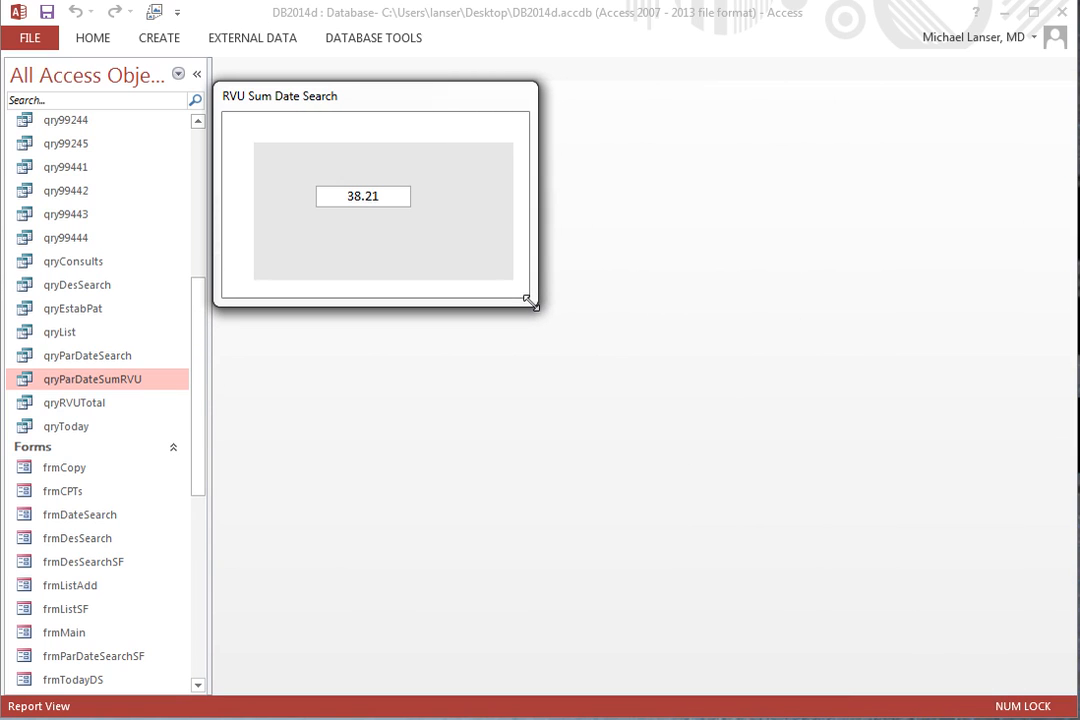
pyautogui.moveTo(287, 101); pyautogui.dragTo(510, 251)
pyautogui.rightClick(510, 245)
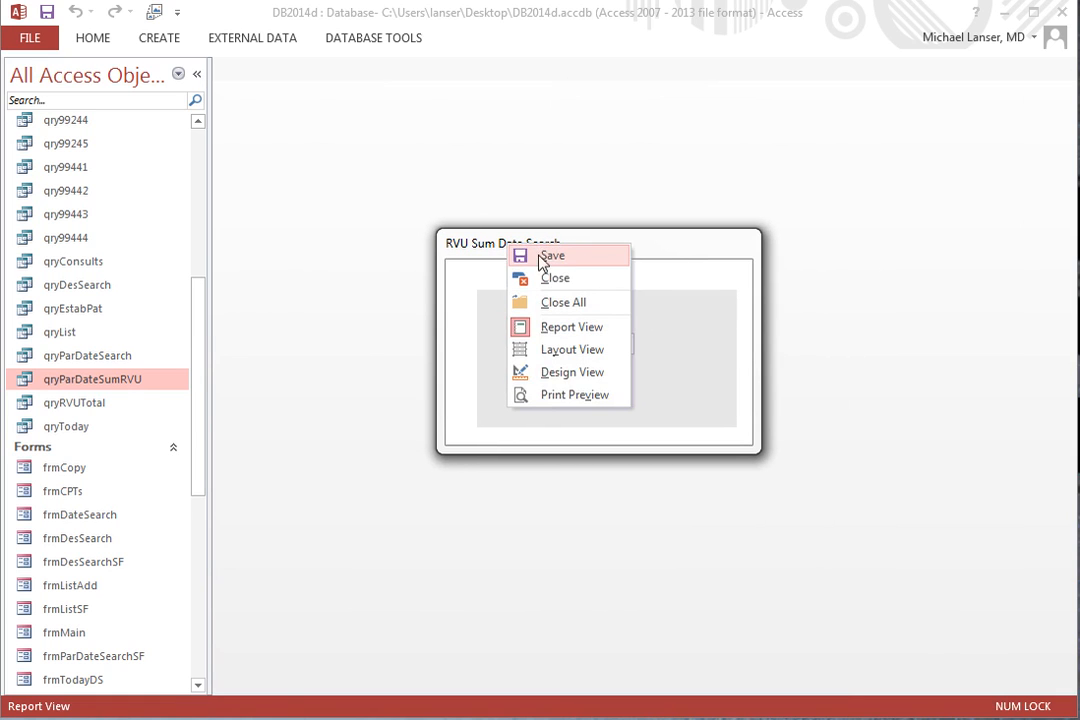
pyautogui.click(543, 257)
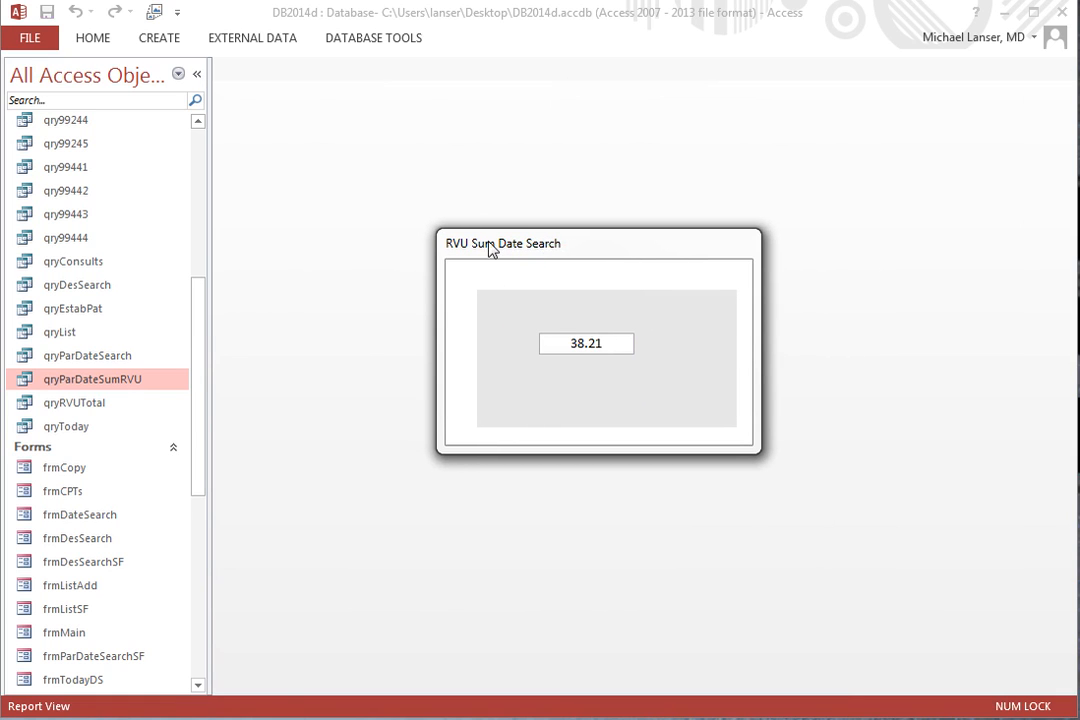
pyautogui.rightClick(490, 248)
pyautogui.click(517, 279)
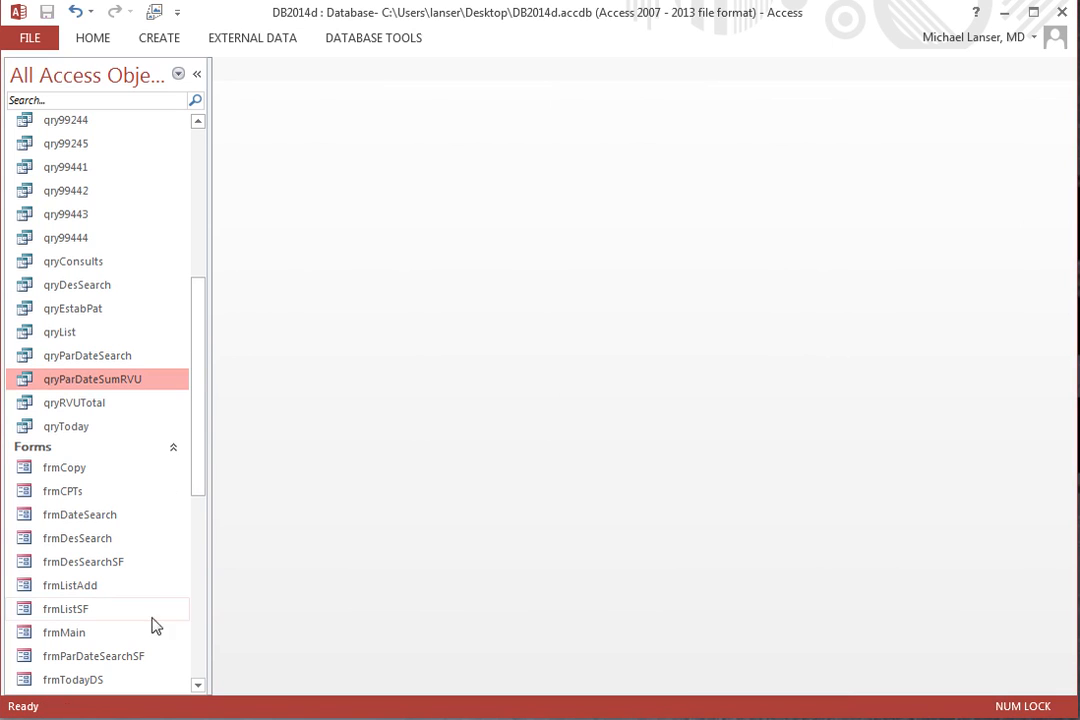
# Reopen the RVU Sum Date Search report with start date 6/6 and end date 6/8 to check it.
pyautogui.scroll(-7, 200, 681)
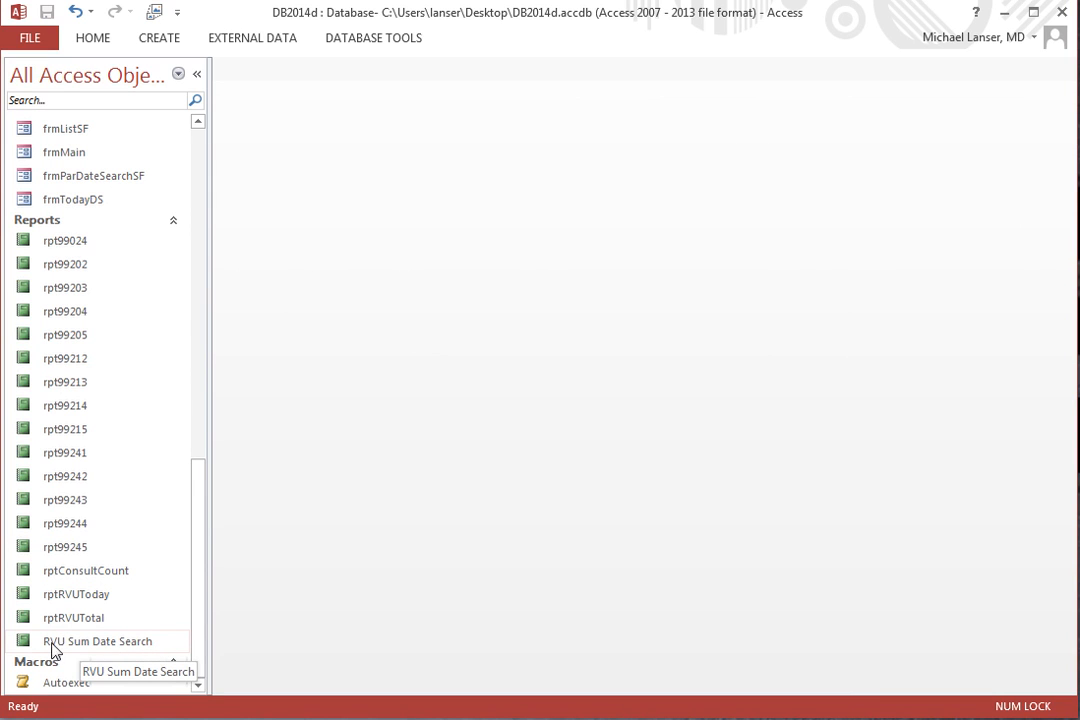
pyautogui.doubleClick(113, 645)
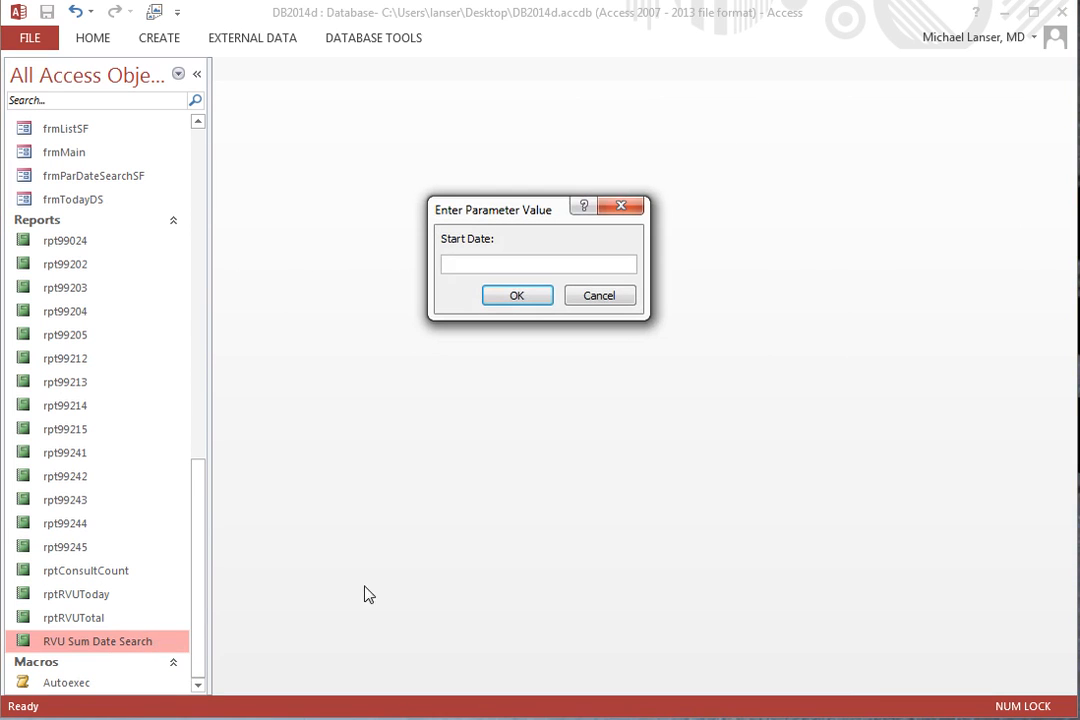
pyautogui.write('6/6')
pyautogui.press('Return')
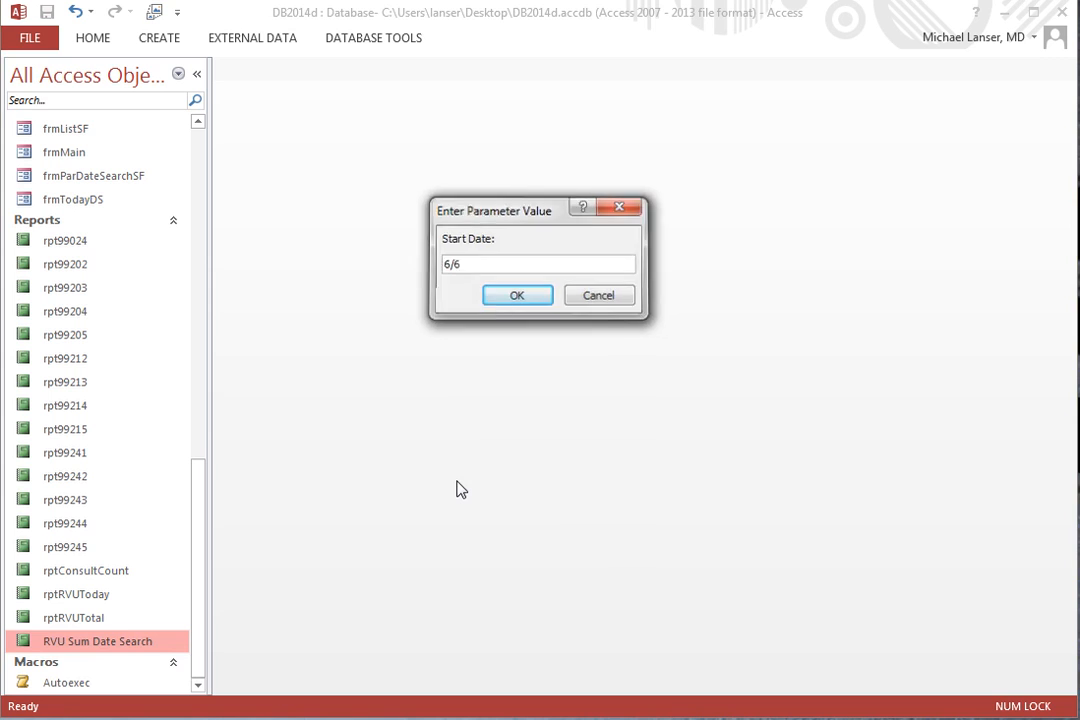
pyautogui.write('6/8')
pyautogui.press('Return')
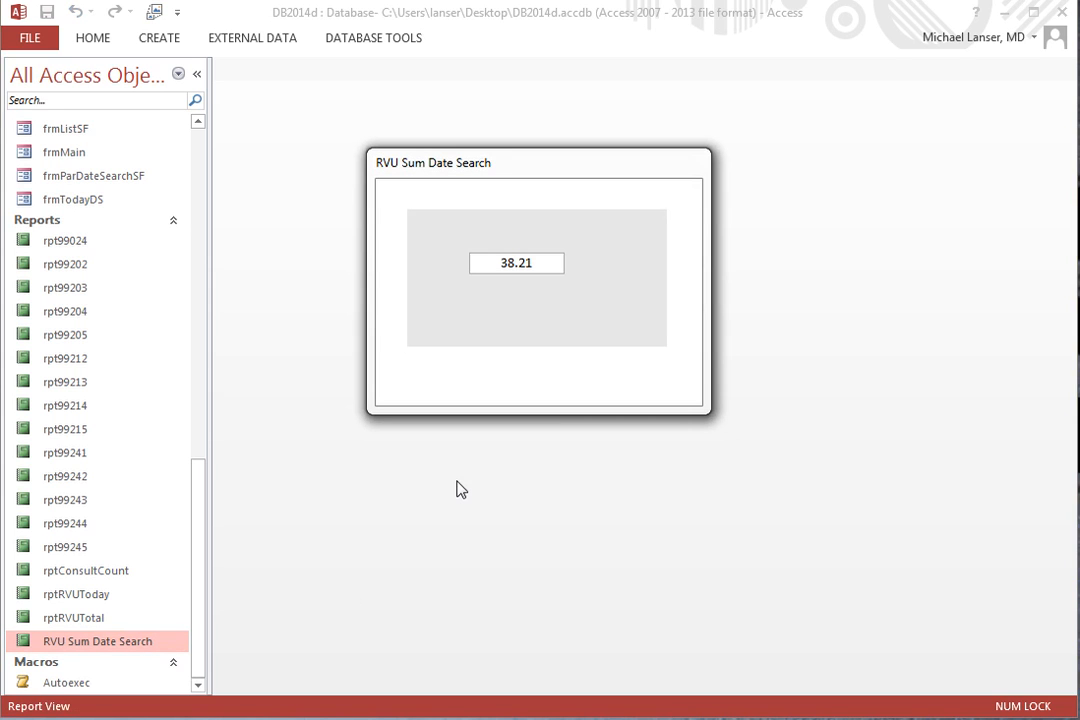